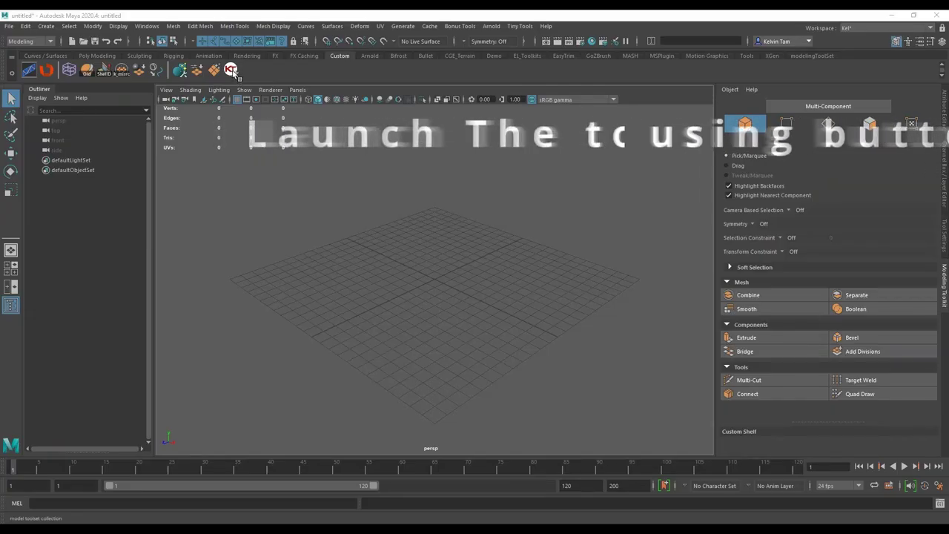
Step: Launch the modelToolSet window from the Custom shelf and dock it as a right-side panel
left_click(230, 70)
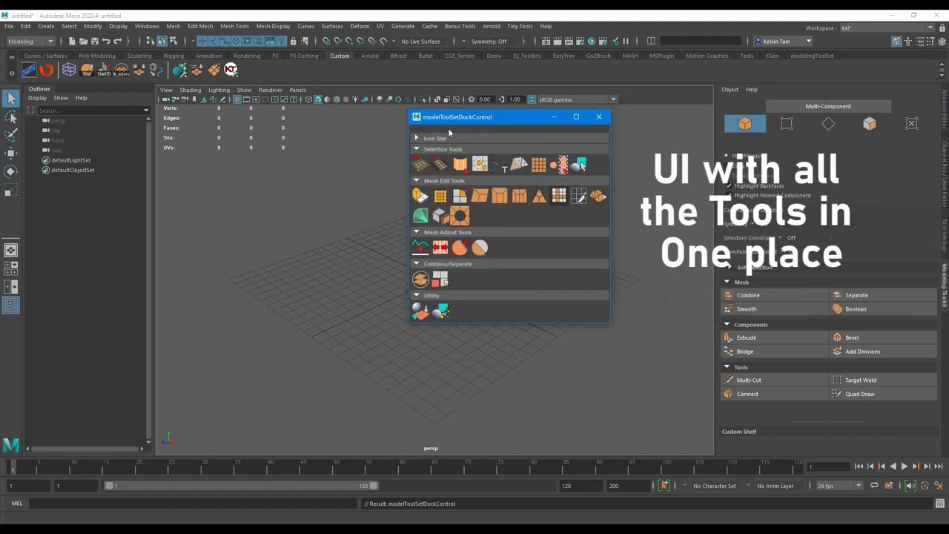
mouse_move(469, 120)
left_mouse_down()
mouse_move(587, 126)
mouse_move(89, 88)
left_mouse_up()
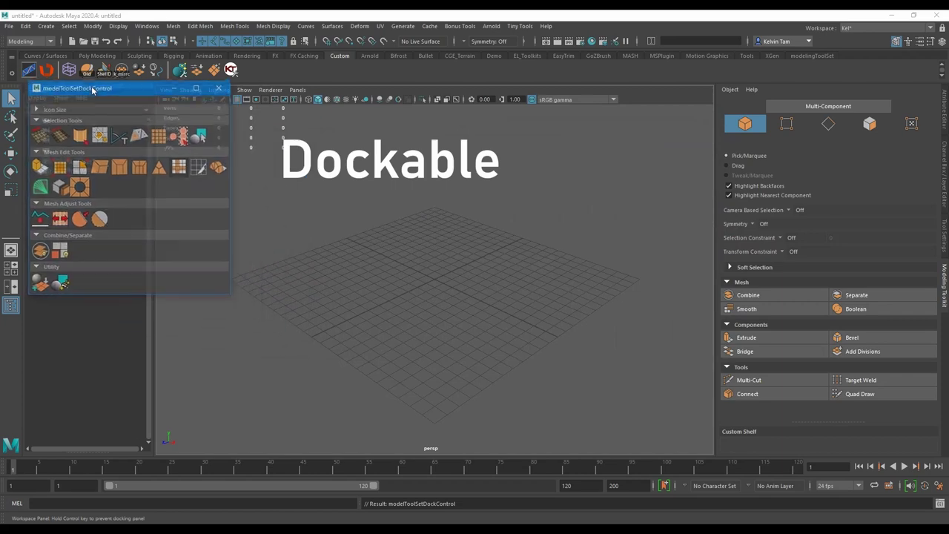
mouse_move(89, 88)
left_mouse_down()
mouse_move(72, 92)
mouse_move(905, 356)
left_mouse_up()
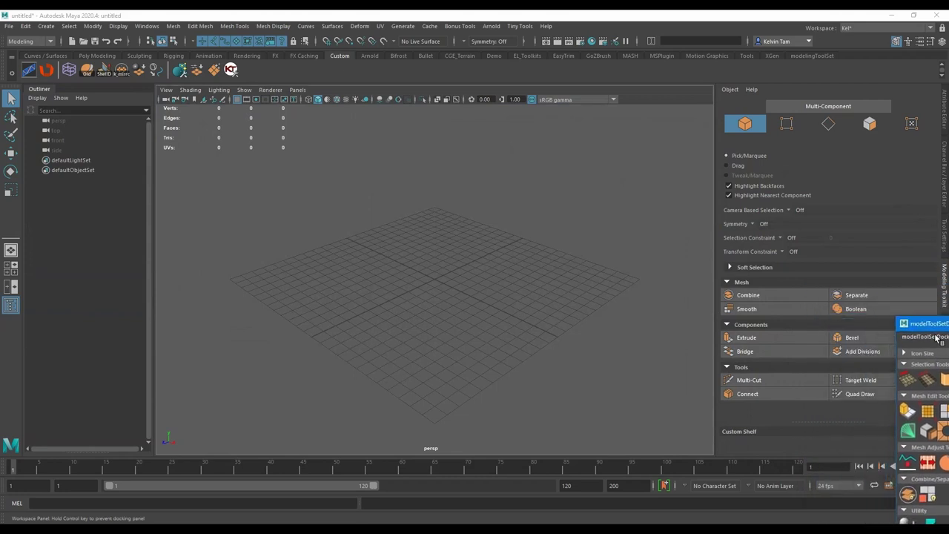
left_click_drag(904, 355, 943, 338)
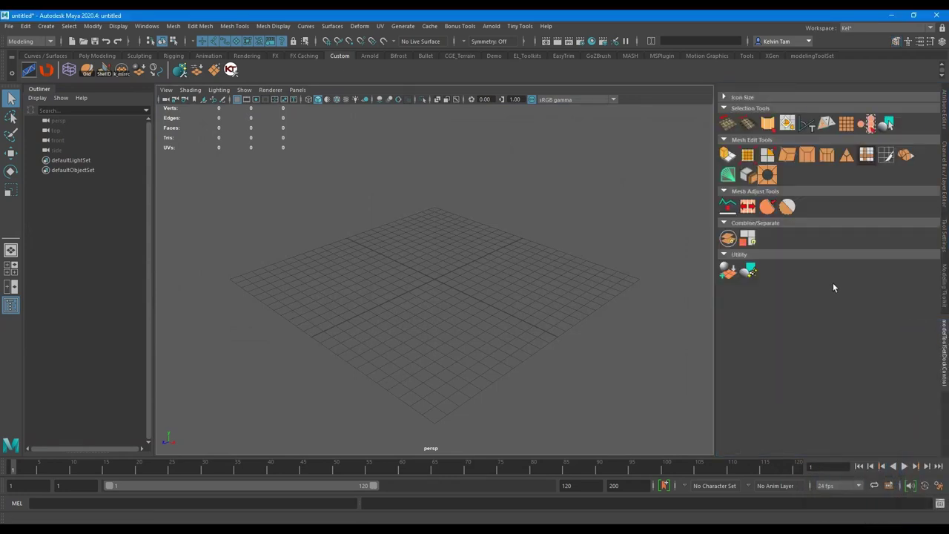
Step: Set the tool icon size, trying 65 and then about 60, and show the modelingToolSet shelf
left_click(724, 97)
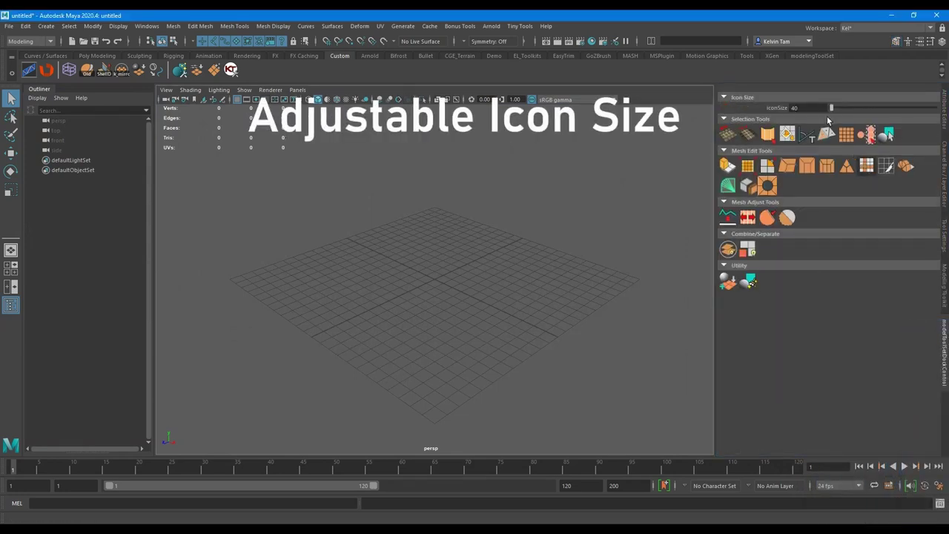
left_click_drag(831, 108, 860, 106)
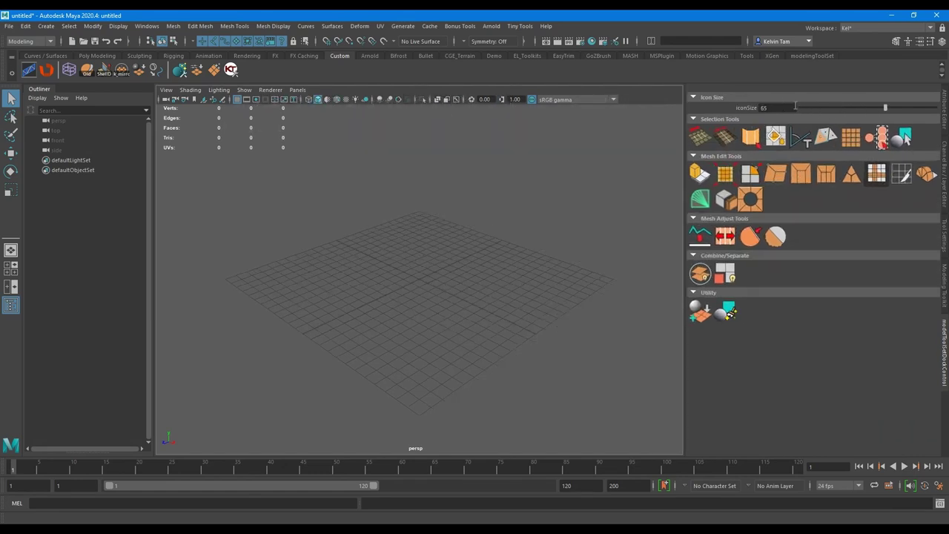
key("Return")
left_click_drag(810, 108, 797, 108, "ctrl")
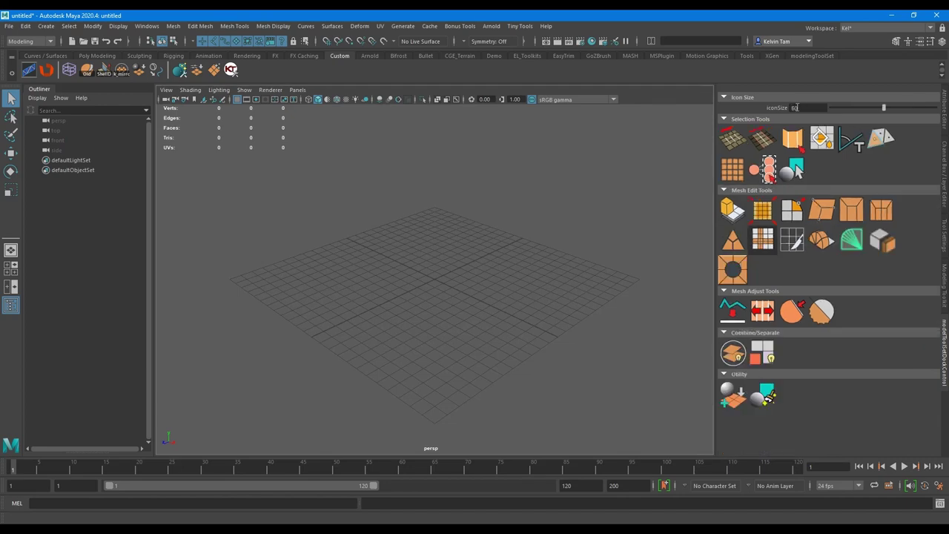
left_click_drag(873, 109, 838, 110)
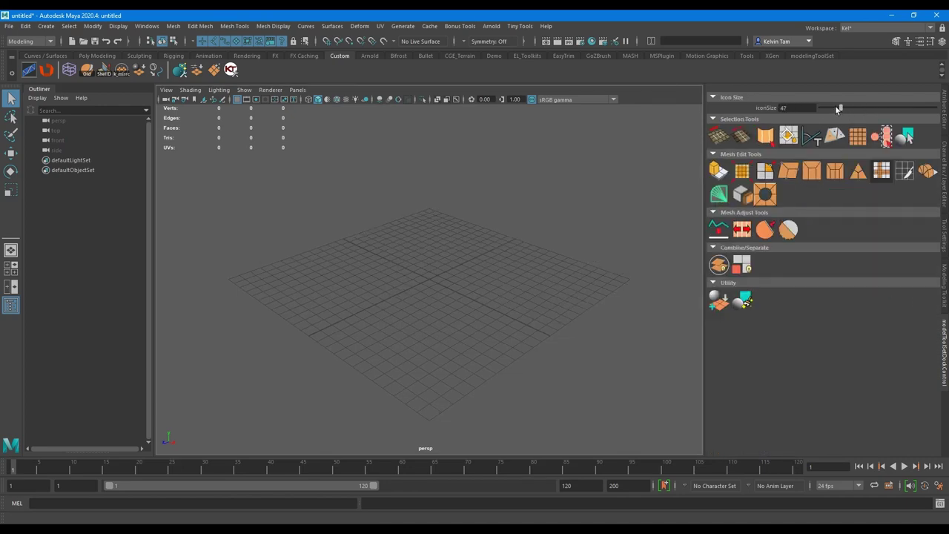
key("ctrl+a")
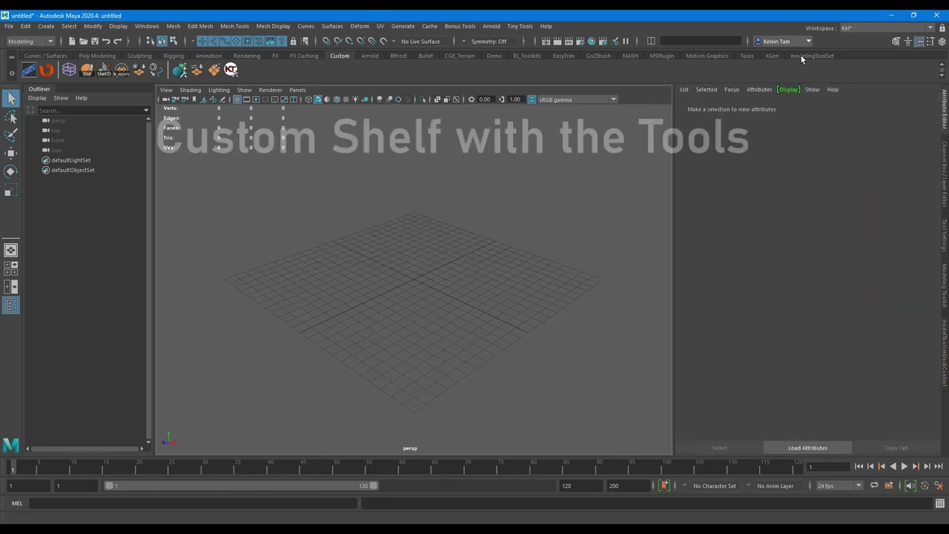
left_click(802, 57)
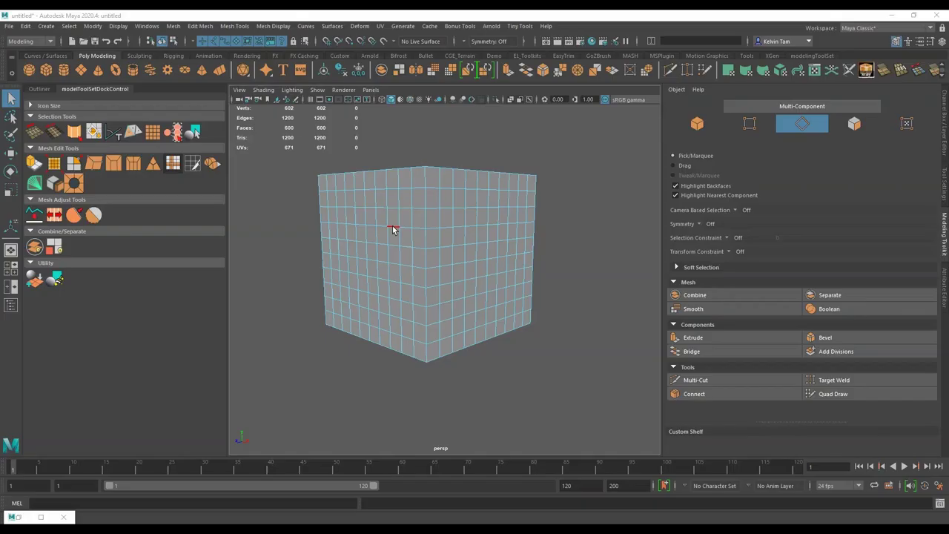
Step: From one cube edge, grow the edge ring around the cube, then shrink it back down
left_click(346, 215)
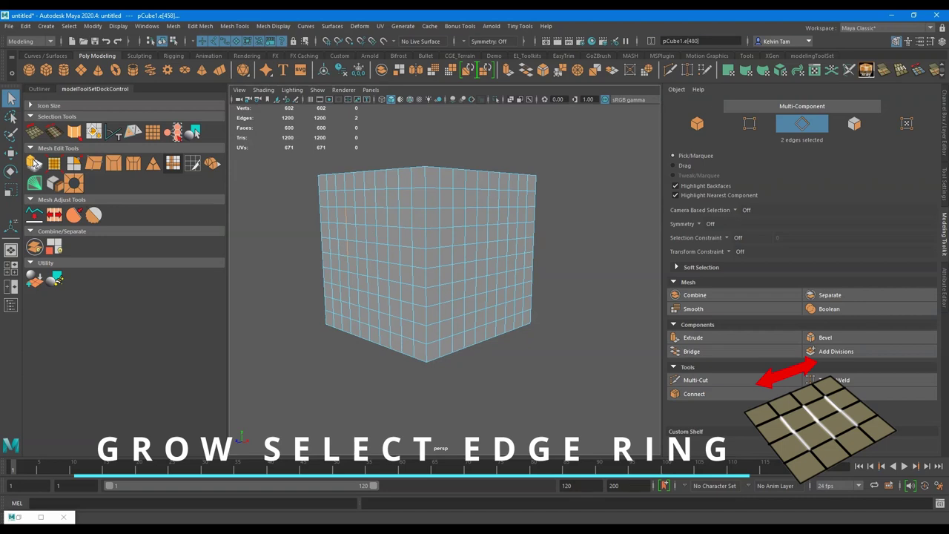
left_click(35, 134)
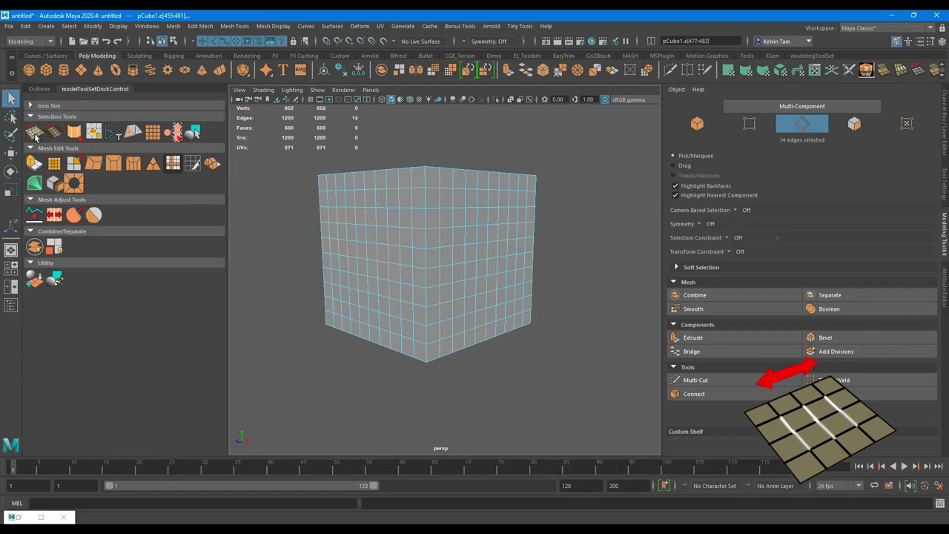
left_click_drag(425, 239, 488, 257, "alt")
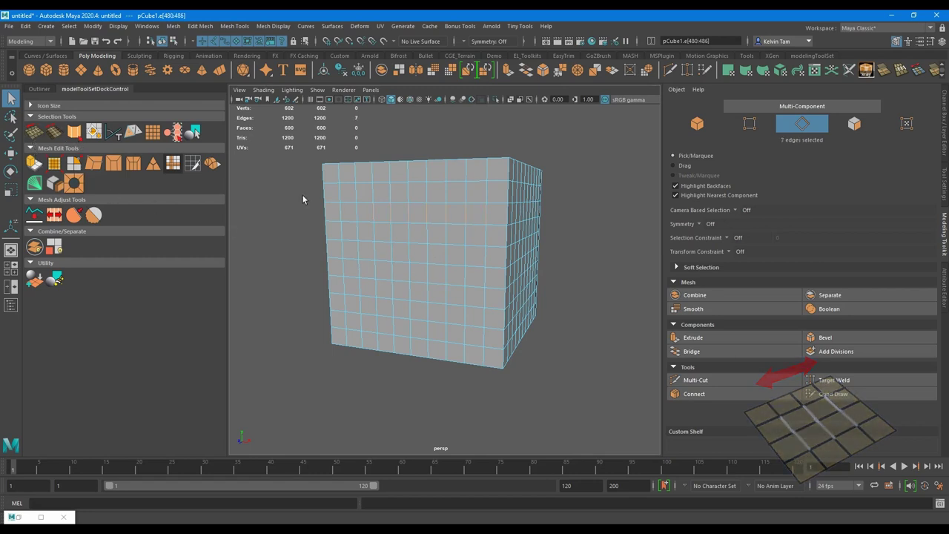
left_click(55, 134)
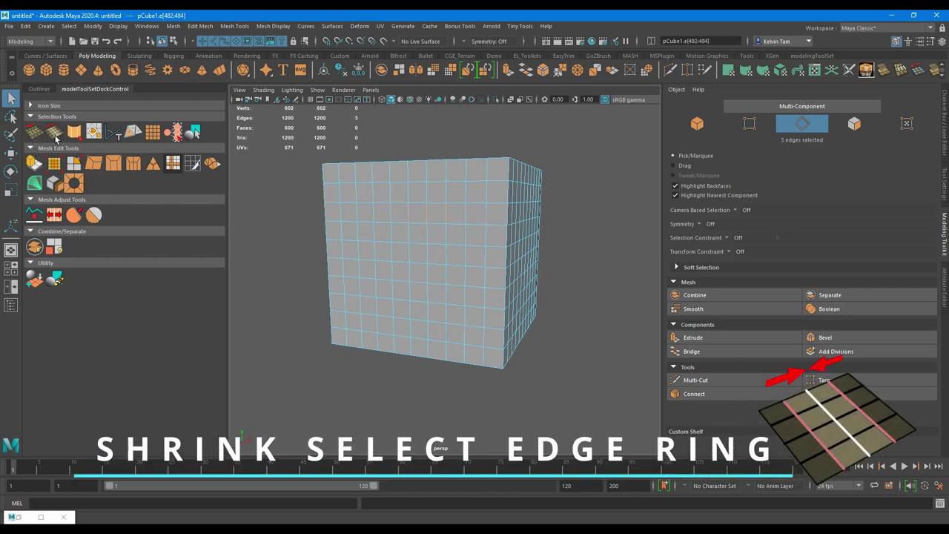
left_click(55, 135)
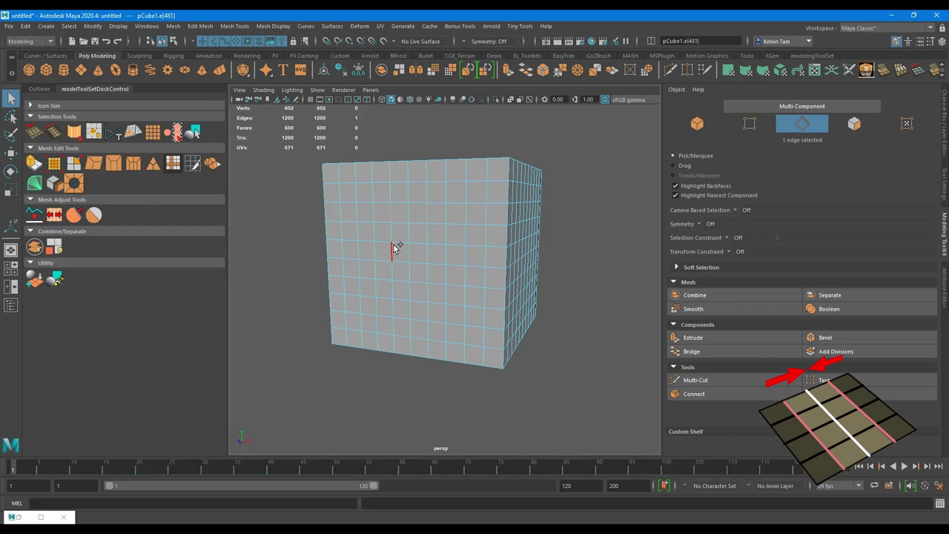
left_click(32, 132)
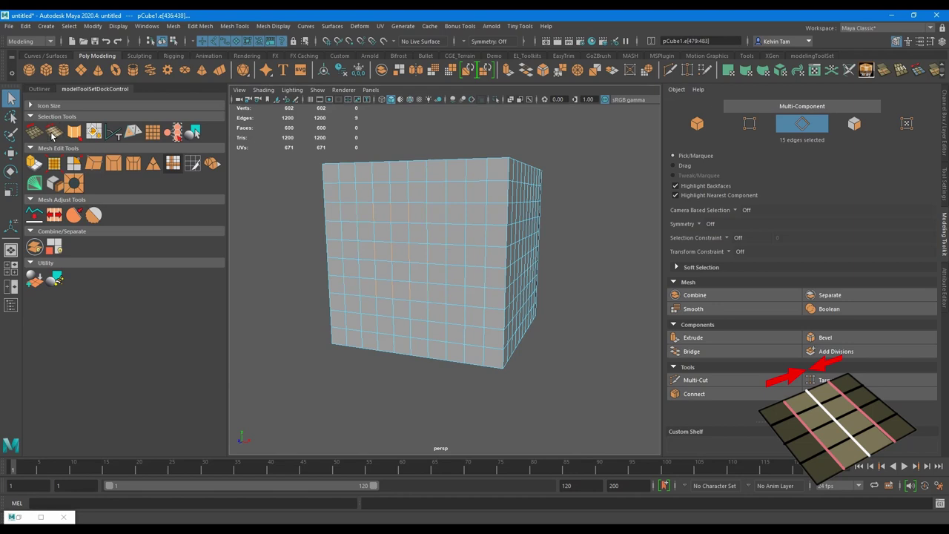
left_click(53, 135)
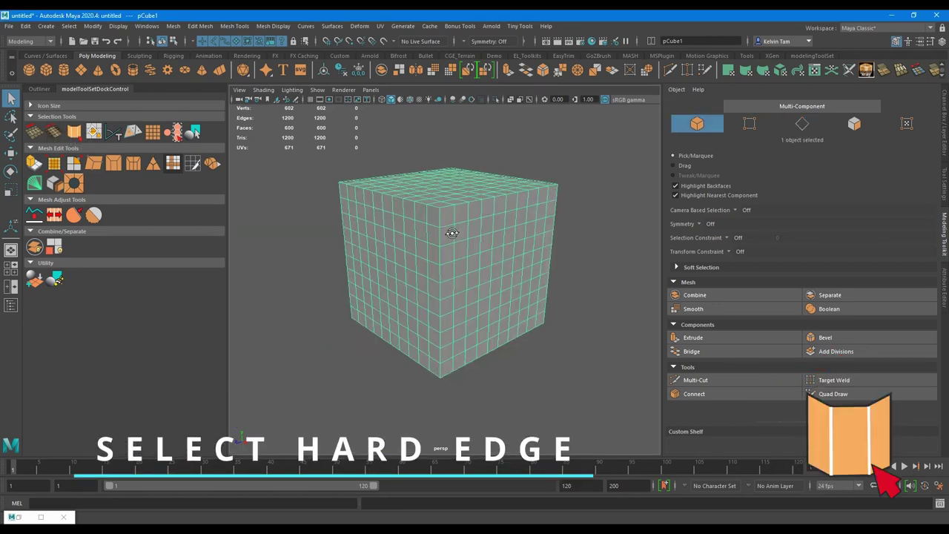
Step: Select the cube's 120 hard edges with Select Hard Edge and orbit to inspect them
left_click(75, 136)
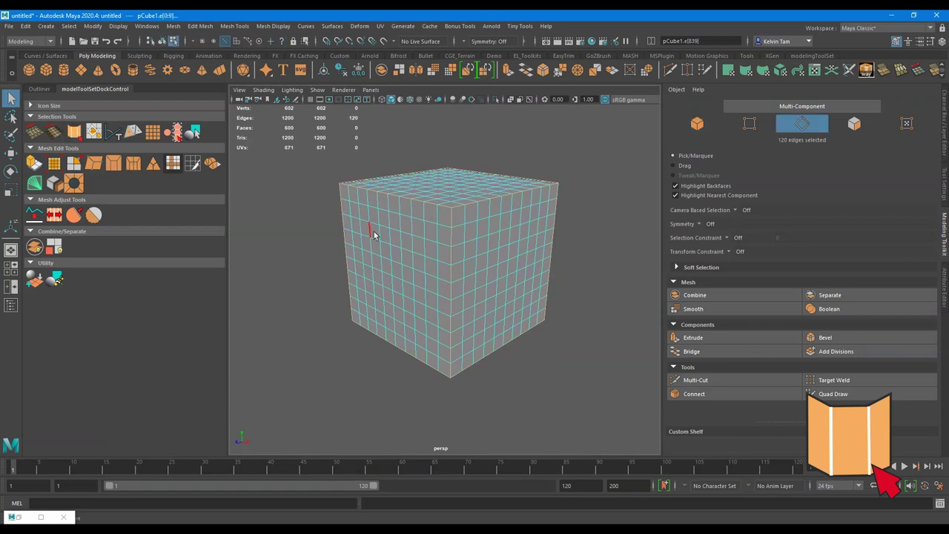
left_click_drag(377, 237, 576, 250, "alt")
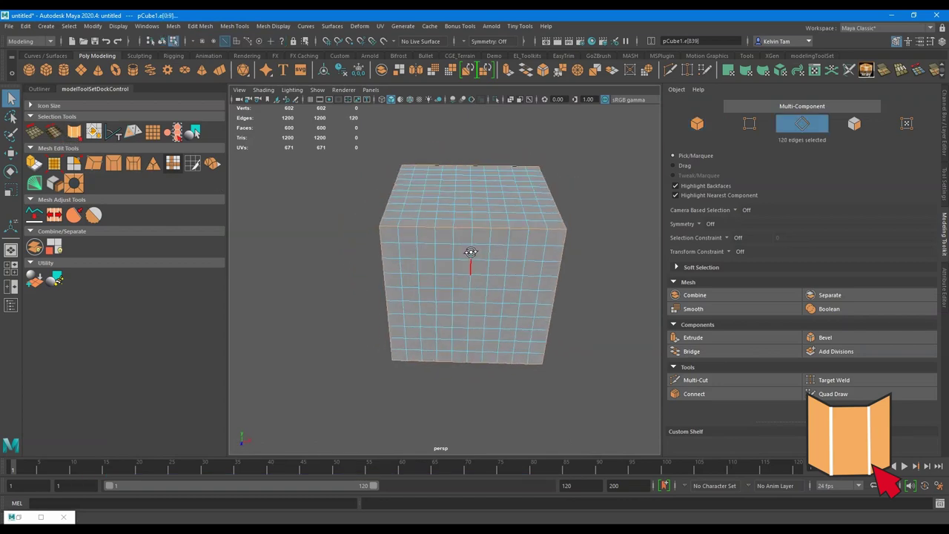
left_click_drag(641, 257, 307, 126)
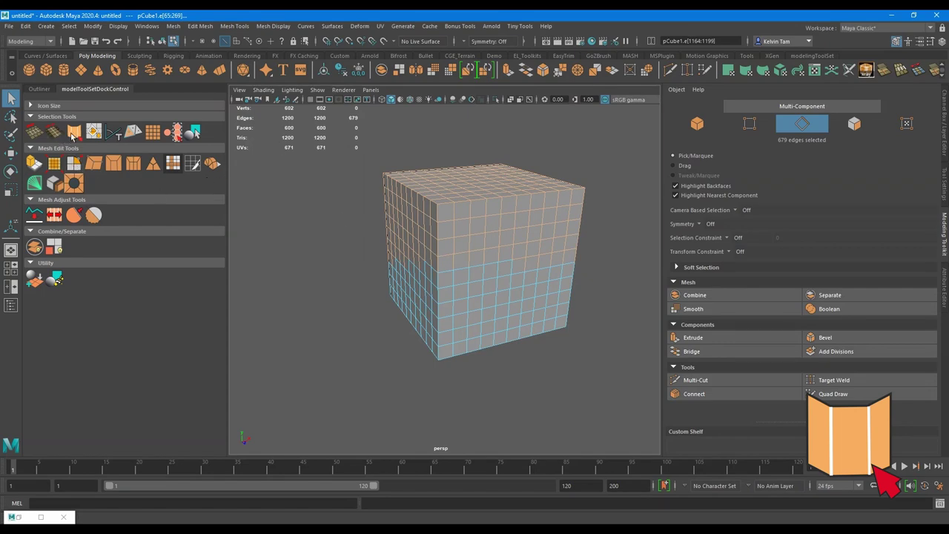
left_click(72, 133)
left_click_drag(410, 235, 547, 236, "alt")
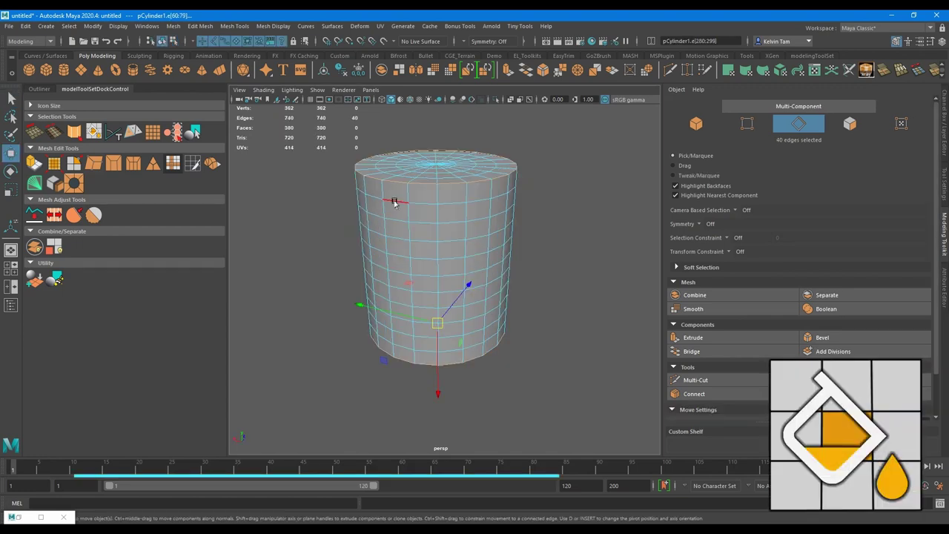
Step: Face-fill the cylinder's top half and then its bottom rows from single edge loops, undoing a test move
double_click(398, 253)
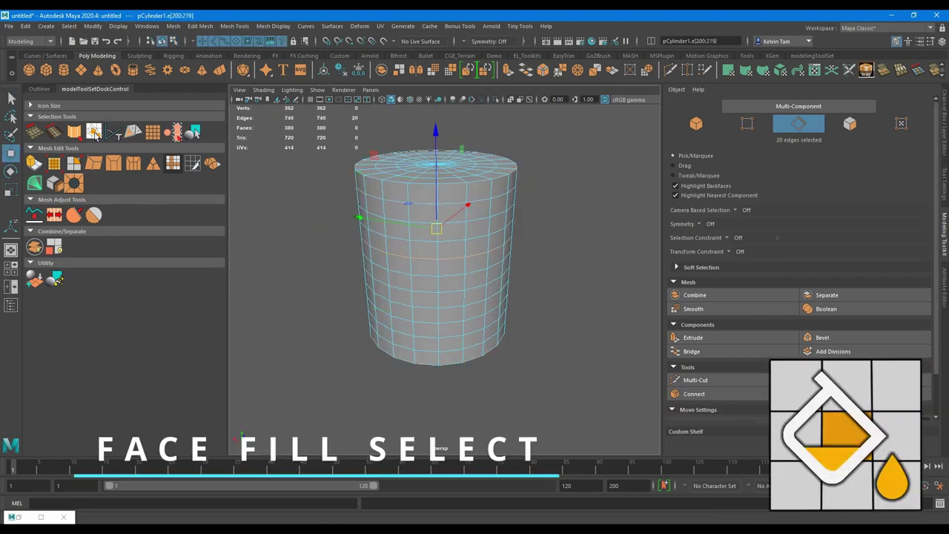
left_click(95, 133)
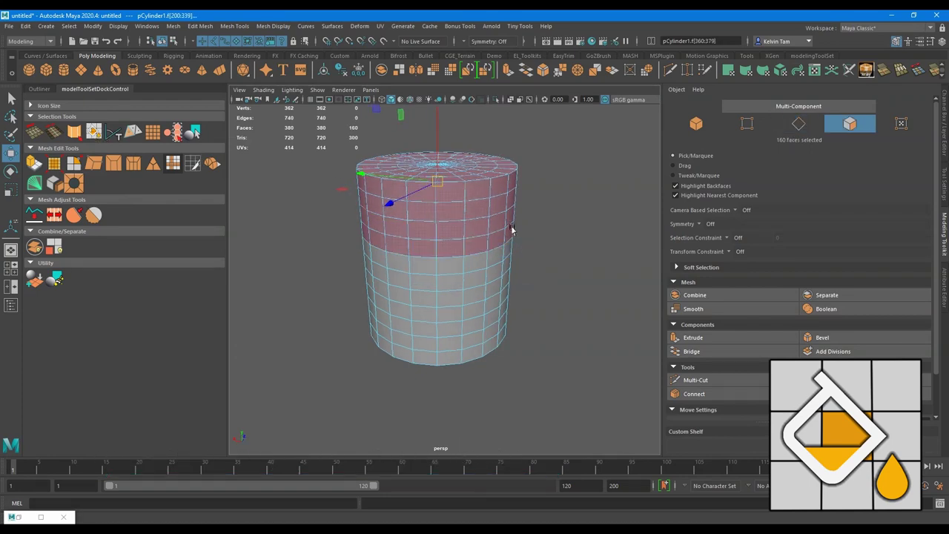
left_click_drag(436, 184, 381, 170)
key("ctrl+z")
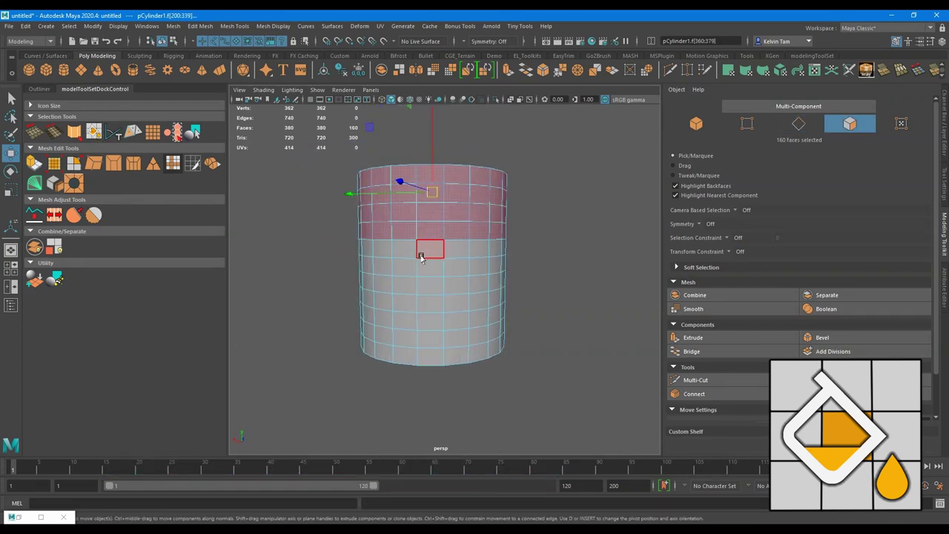
double_click(427, 238)
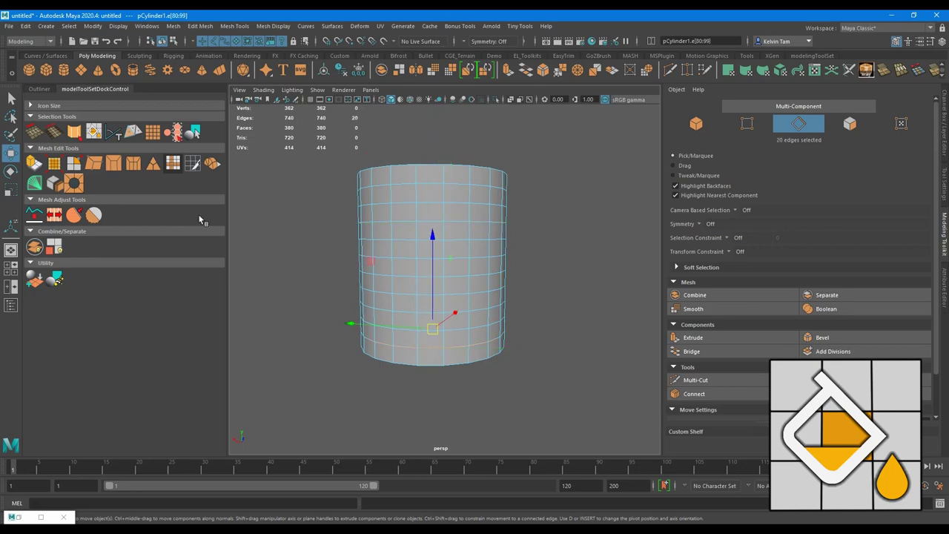
left_click(94, 132)
left_click_drag(460, 333, 487, 325, "alt")
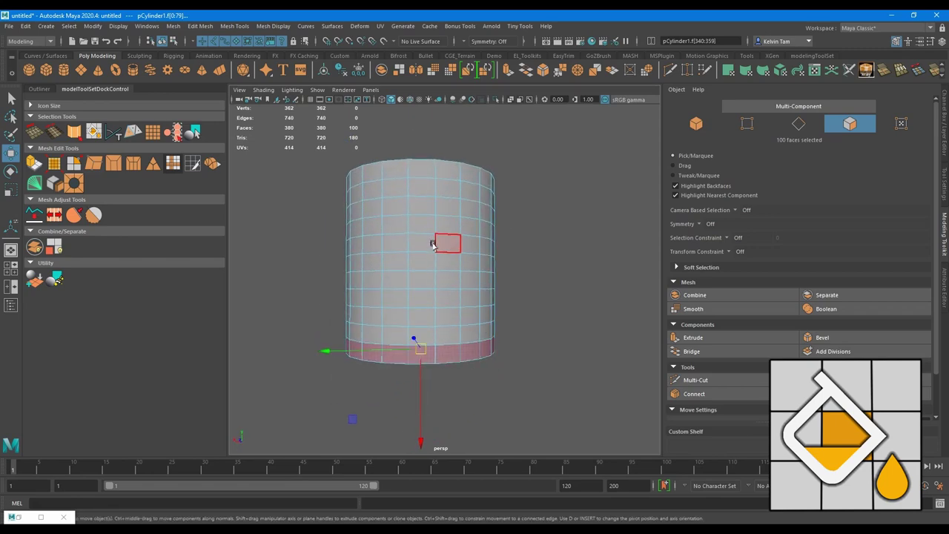
Step: Face-fill the band between the top and a lower edge loop, test-move it, then undo
right_click_drag(430, 240, 423, 206)
double_click(420, 176)
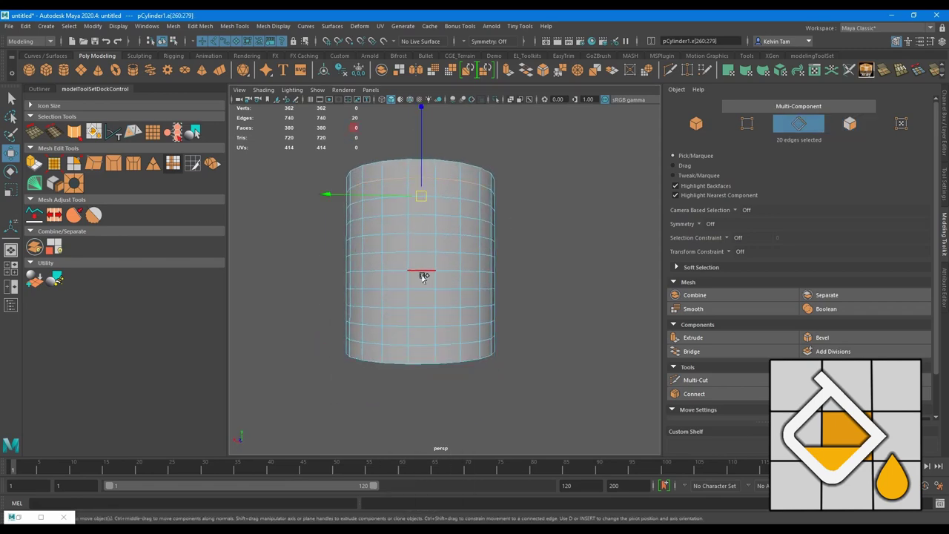
double_click(423, 276, "shift")
left_click(94, 132)
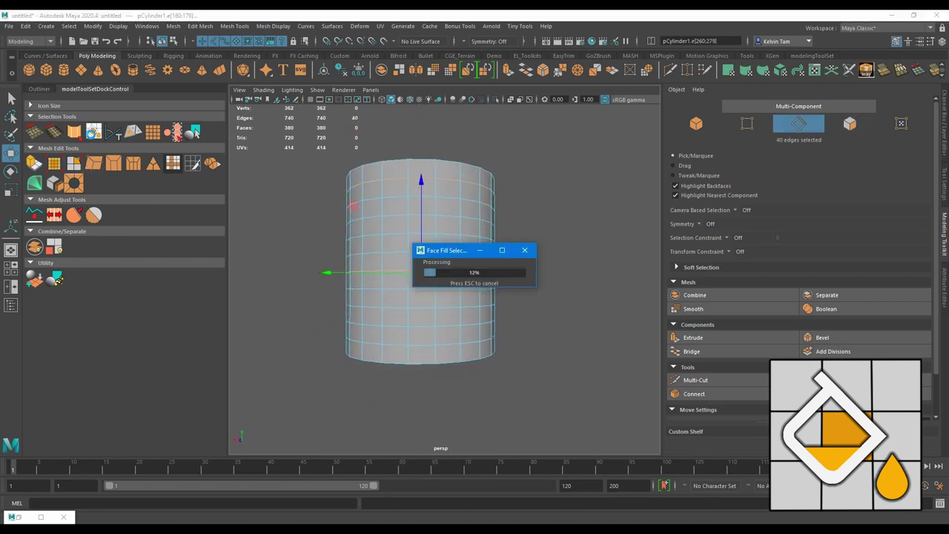
mouse_move(420, 233)
left_mouse_down()
mouse_move(346, 232)
mouse_move(412, 241)
left_mouse_up()
key("ctrl+z")
key("ctrl+z")
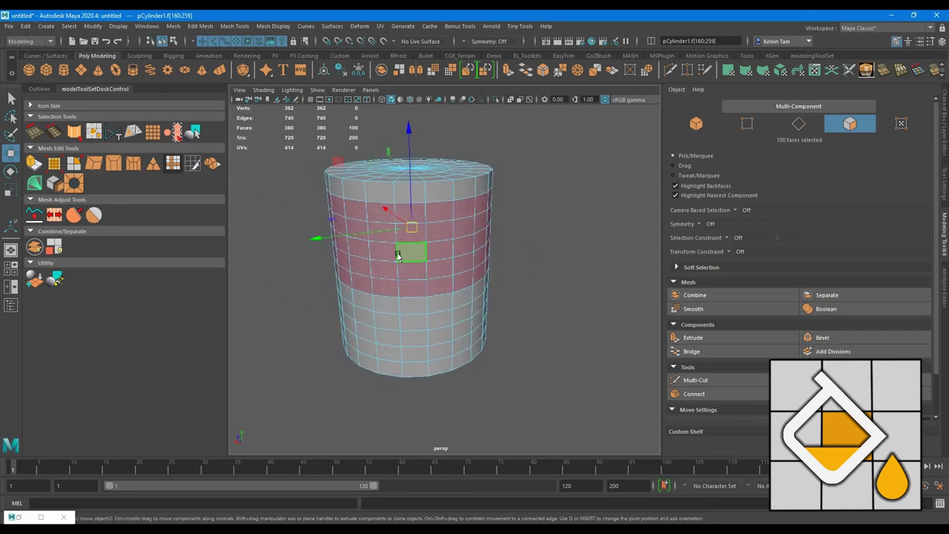
left_click_drag(444, 296, 422, 254, "alt")
key("F10")
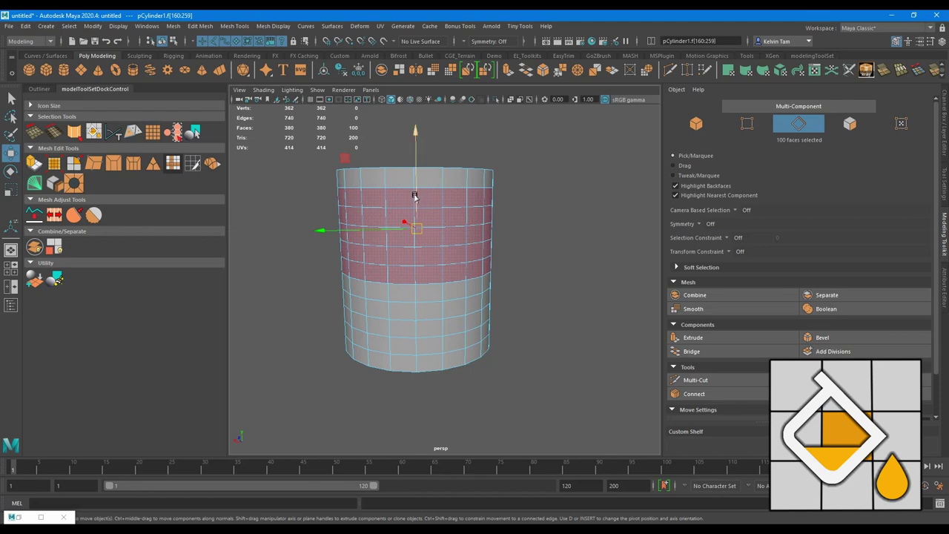
Step: Select an edge loop near the cylinder's top and orbit to check it
key("q")
double_click(415, 195)
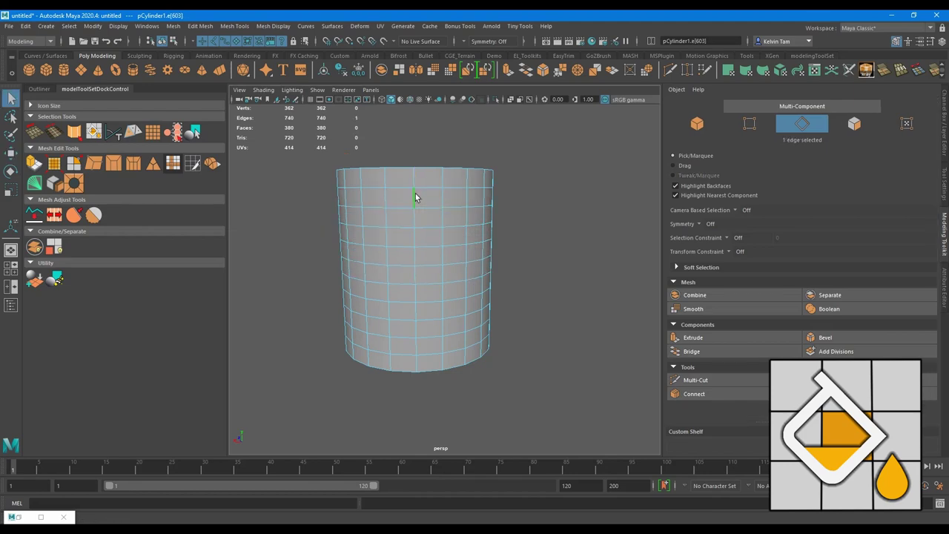
mouse_move(415, 195)
left_mouse_down("alt")
mouse_move(458, 218)
mouse_move(447, 254)
mouse_move(439, 226)
left_mouse_up("alt")
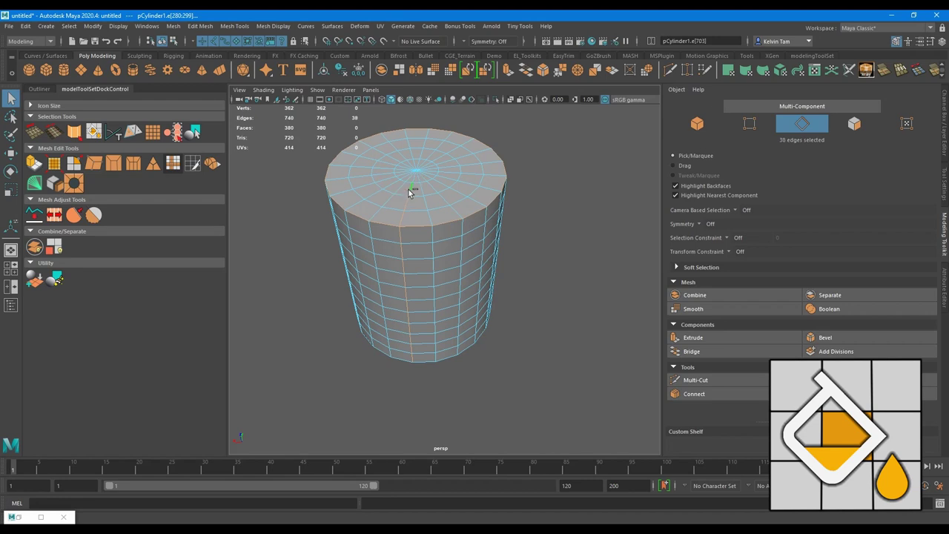
left_click_drag(404, 216, 459, 253, "alt")
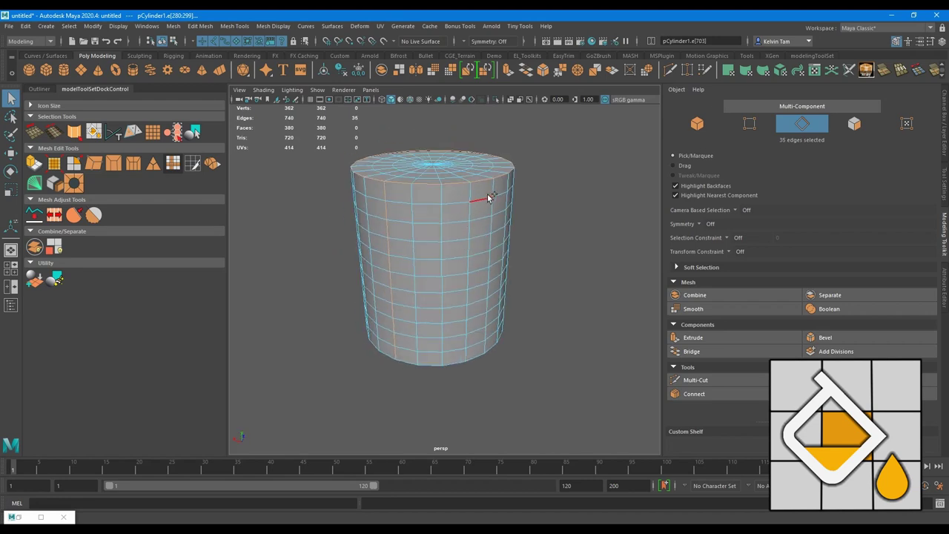
left_click_drag(507, 333, 497, 288, "alt")
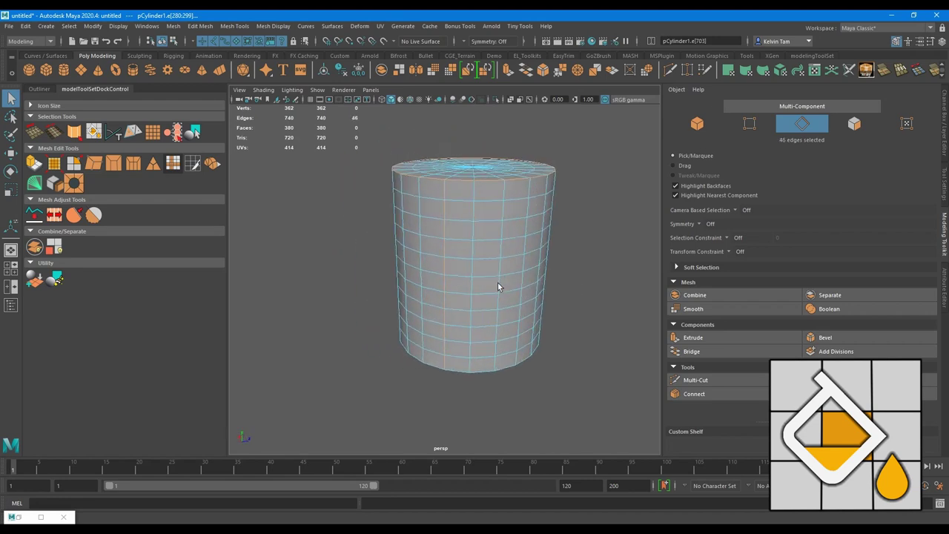
left_click_drag(531, 187, 445, 213, "alt")
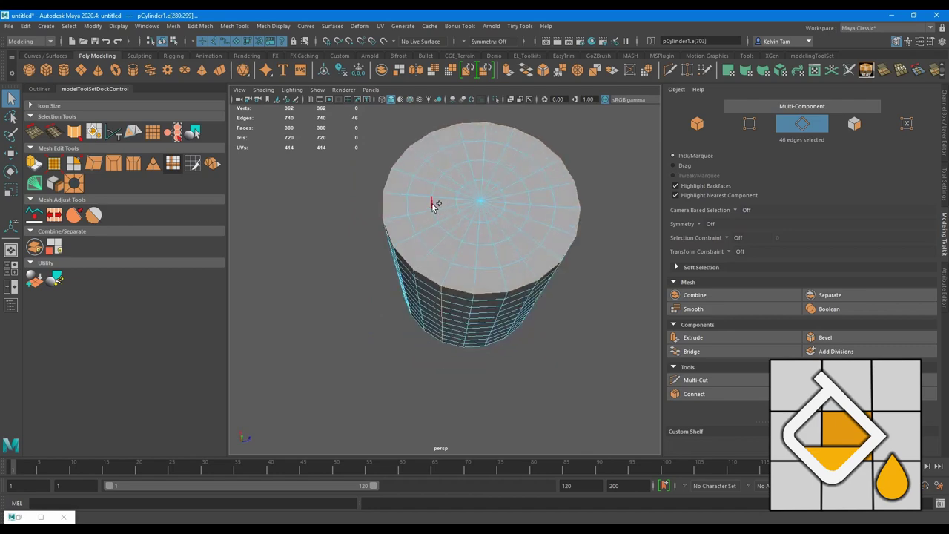
mouse_move(441, 295)
left_mouse_down("alt")
mouse_move(479, 281)
mouse_move(475, 267)
left_mouse_up("alt")
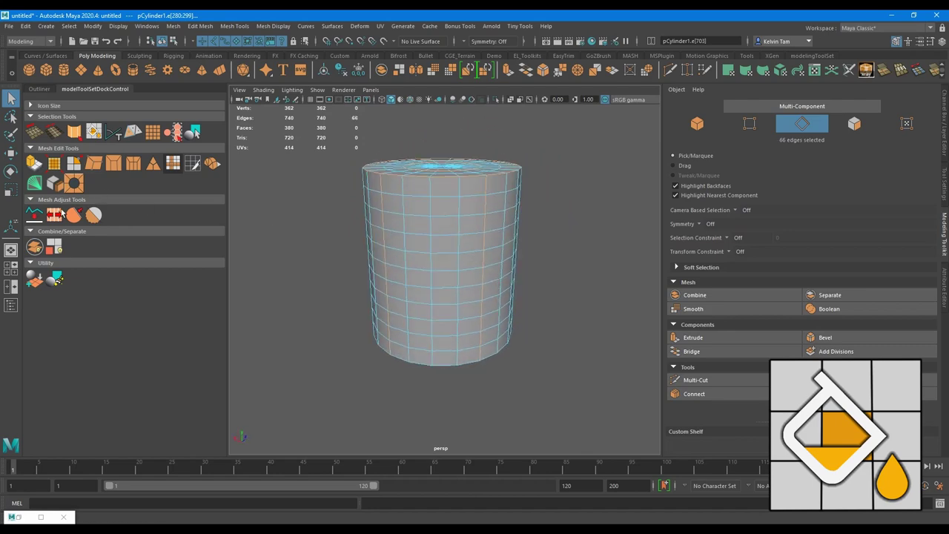
Step: Add another edge loop, run Select Face Fills, mark the alternating face sections and confirm with Done
left_click(94, 135)
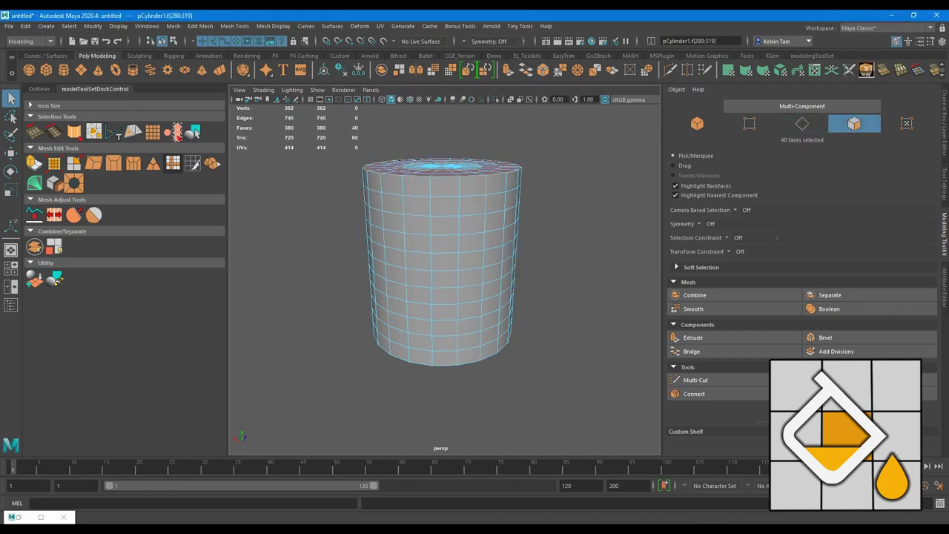
double_click(468, 232)
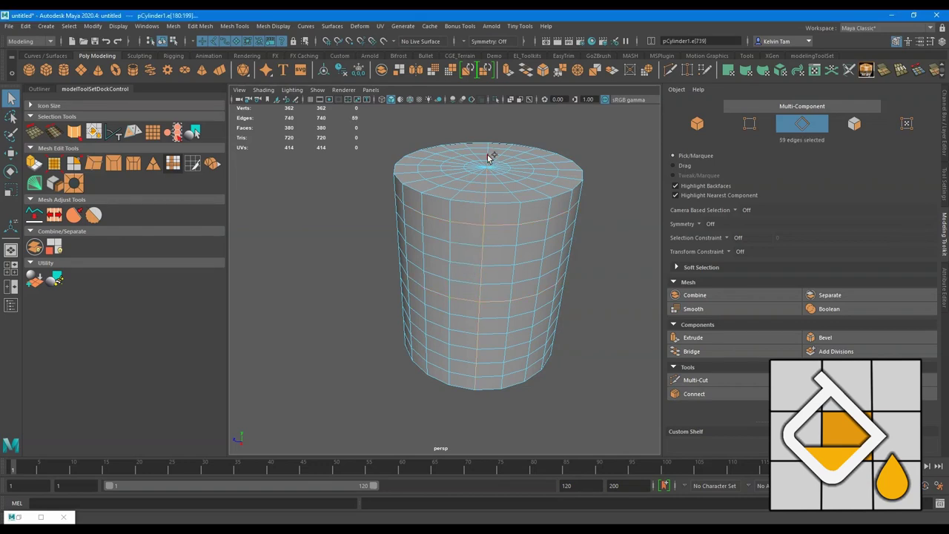
mouse_move(508, 230)
left_mouse_down("alt")
mouse_move(538, 303)
mouse_move(510, 317)
mouse_move(508, 336)
left_mouse_up("alt")
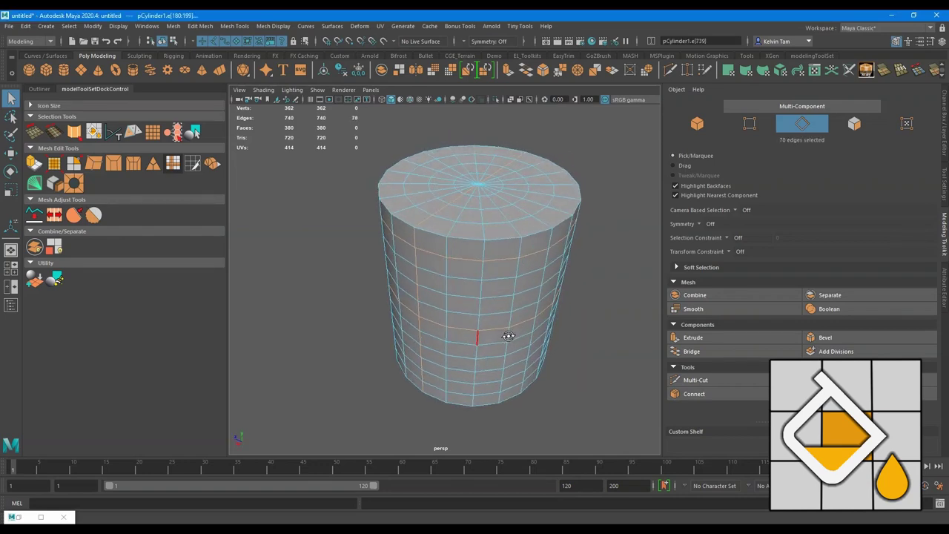
left_click_drag(479, 265, 479, 335, "alt")
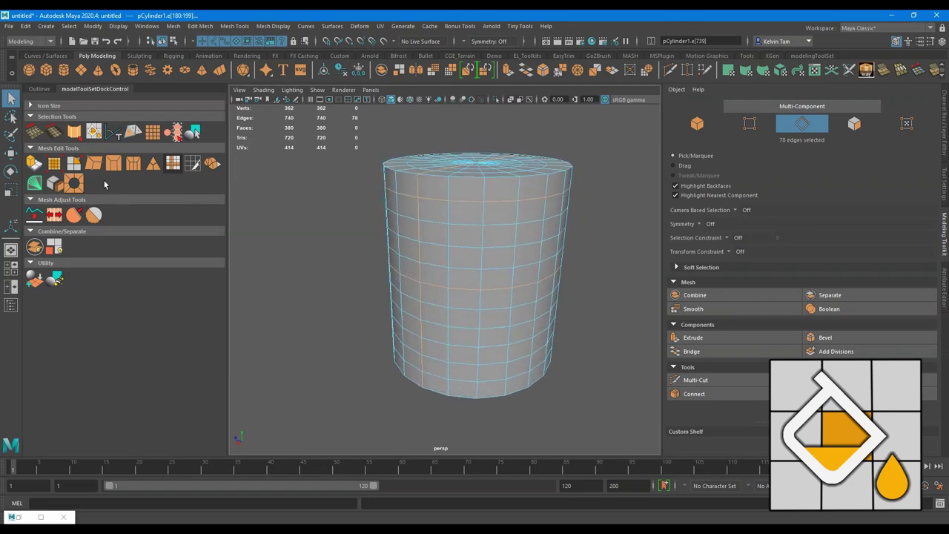
left_click(94, 130)
mouse_move(390, 217)
left_mouse_down()
mouse_move(492, 259)
mouse_move(543, 299)
mouse_move(412, 221)
left_mouse_up()
left_click_drag(300, 172, 287, 159)
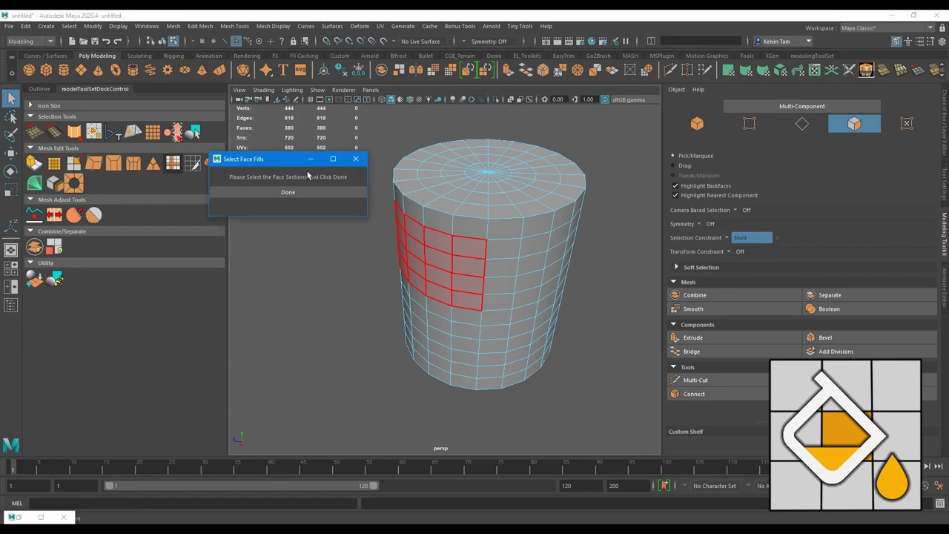
mouse_move(385, 137)
left_mouse_down("shift")
mouse_move(474, 207)
mouse_move(536, 333)
mouse_move(455, 339)
left_mouse_up("shift")
left_click(517, 291, "shift")
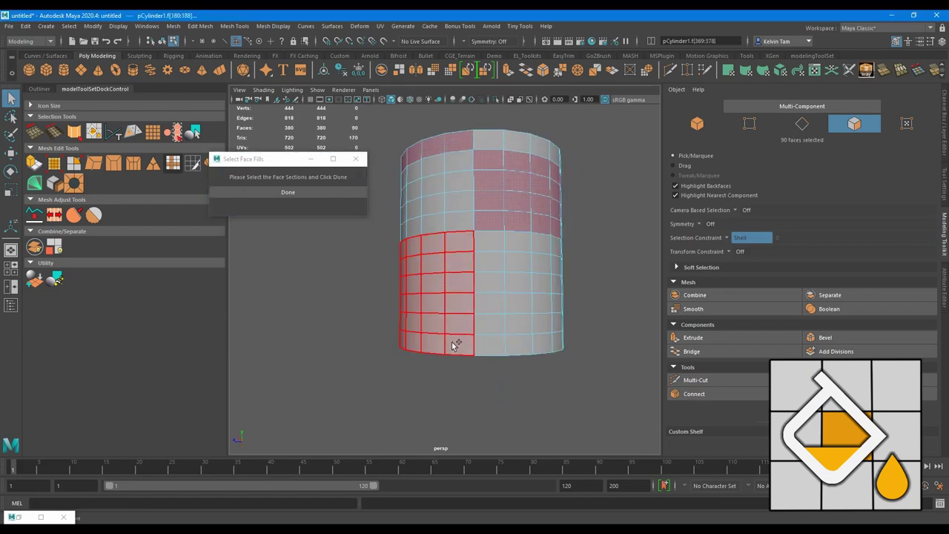
left_click(286, 192)
Step: Test-move the selected faces in world orientation, undo, and show the Move tool settings
key("w")
mouse_move(437, 310)
left_mouse_down("alt")
mouse_move(470, 296)
mouse_move(438, 311)
left_mouse_up("alt")
right_click_drag(474, 254, 489, 273)
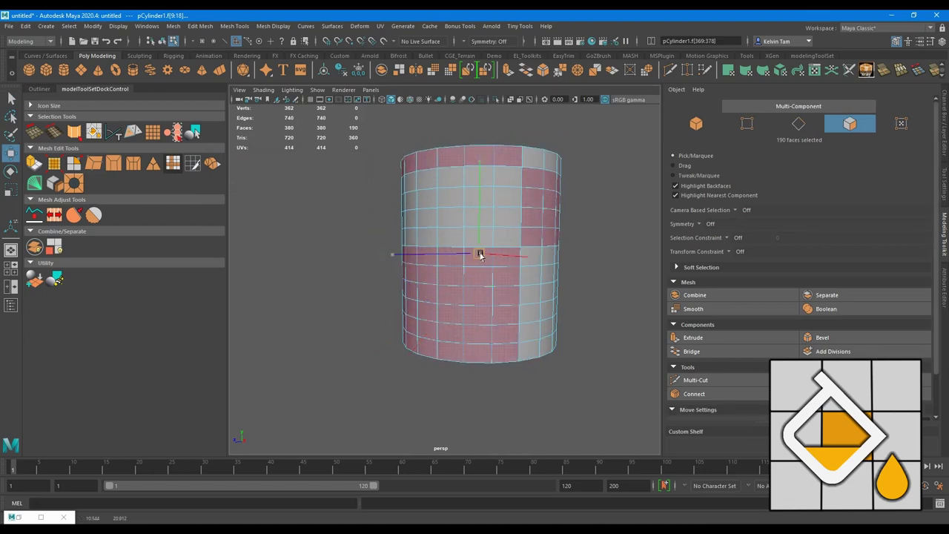
left_click_drag(490, 273, 449, 247)
key("ctrl+z")
left_click(945, 185)
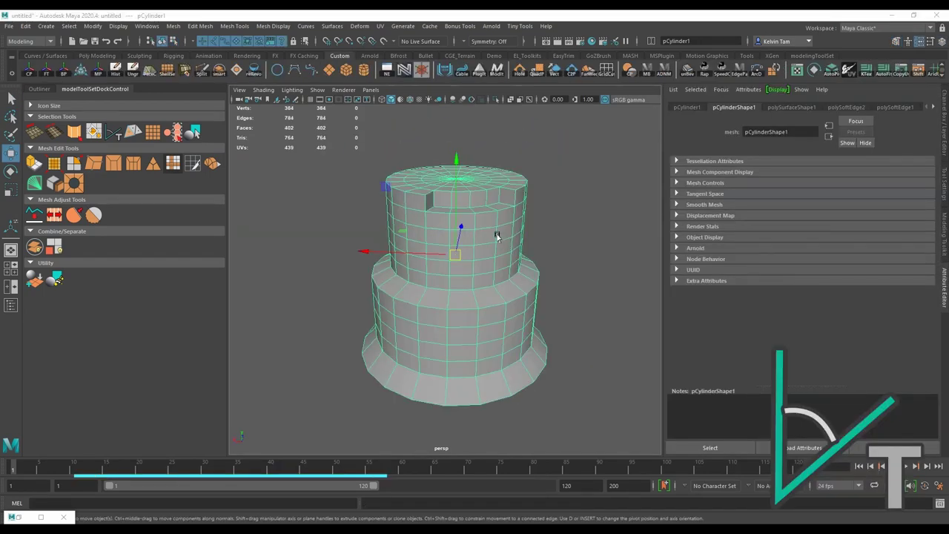
right_click(499, 236)
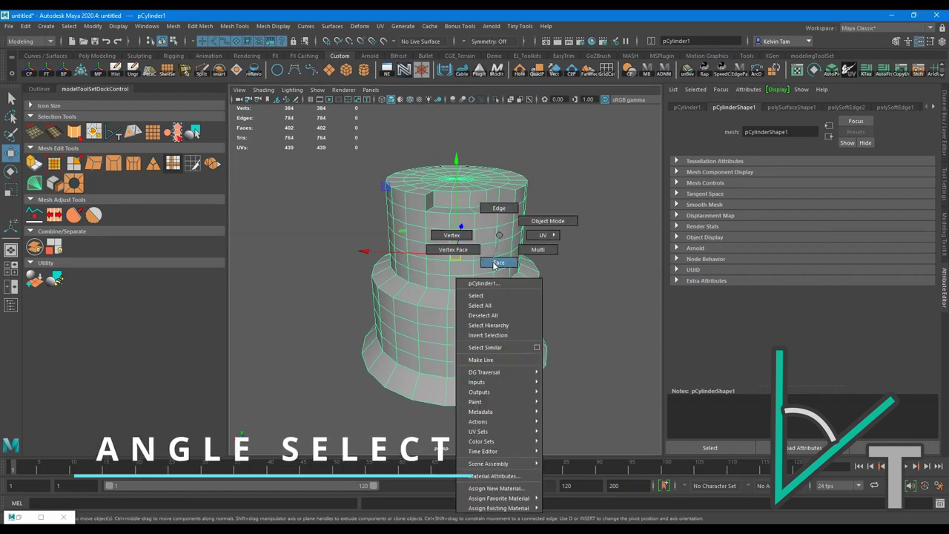
left_click(498, 263)
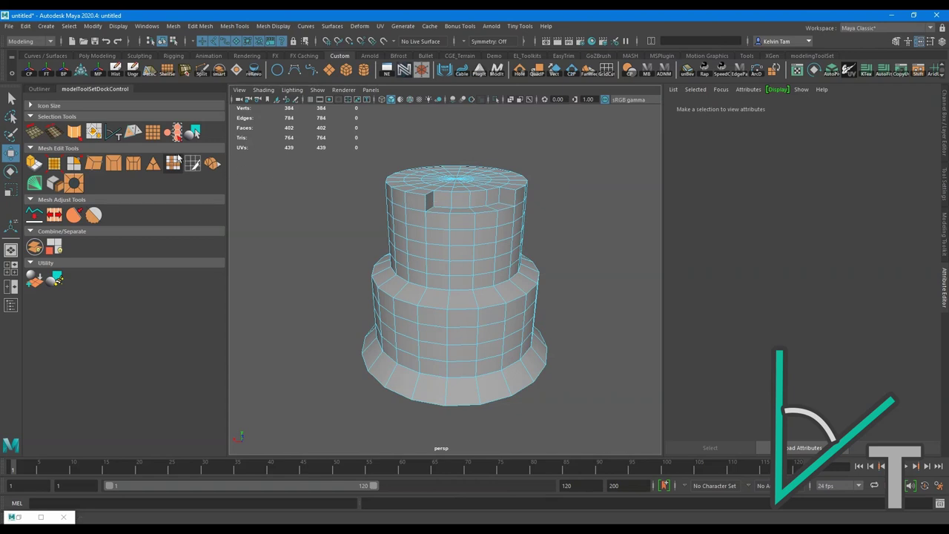
left_click_drag(335, 176, 449, 208, "alt")
left_click(449, 208)
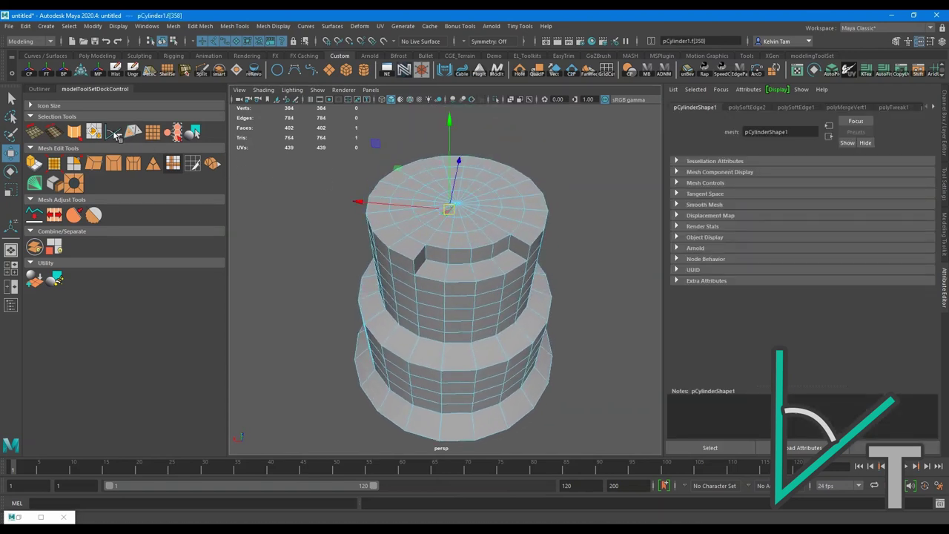
left_click(178, 131)
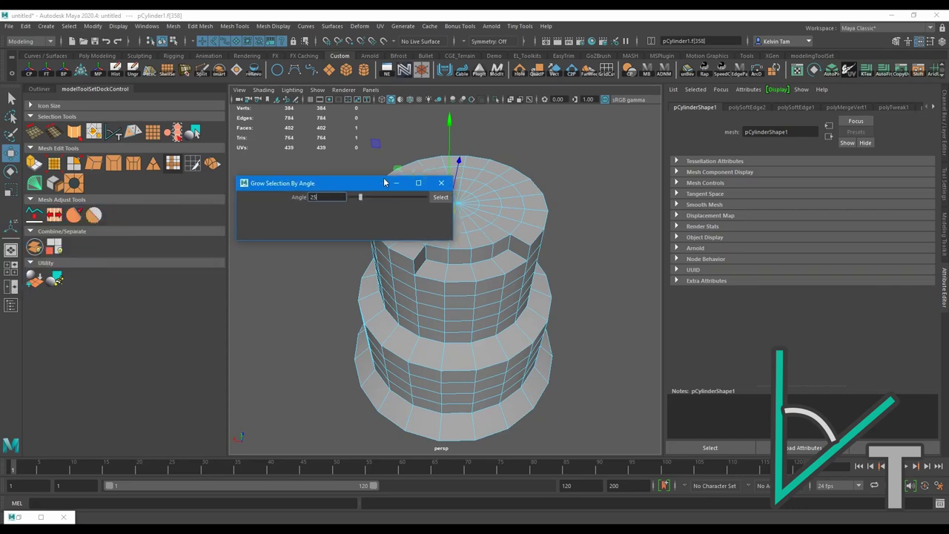
left_click_drag(371, 184, 639, 116)
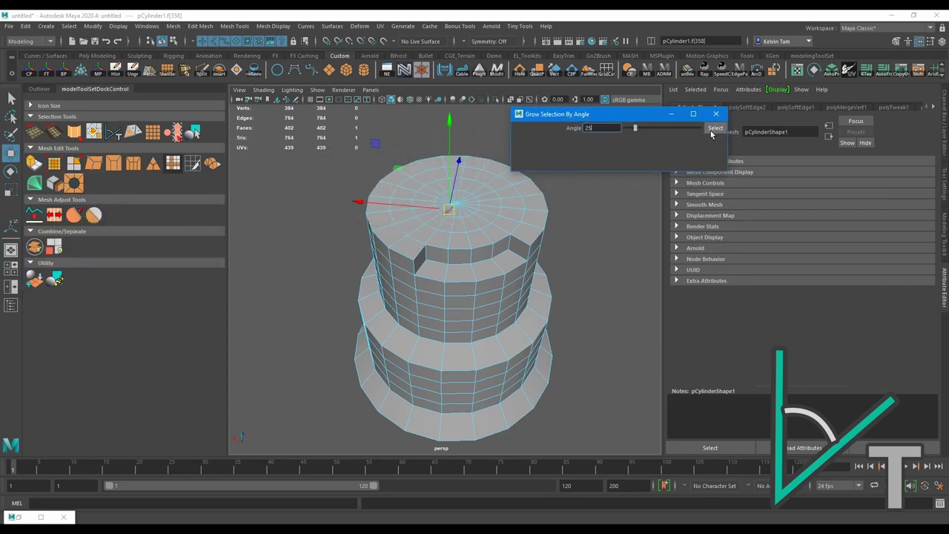
left_click(714, 128)
left_click_drag(519, 230, 474, 267, "alt")
right_click_drag(474, 266, 622, 184, "alt")
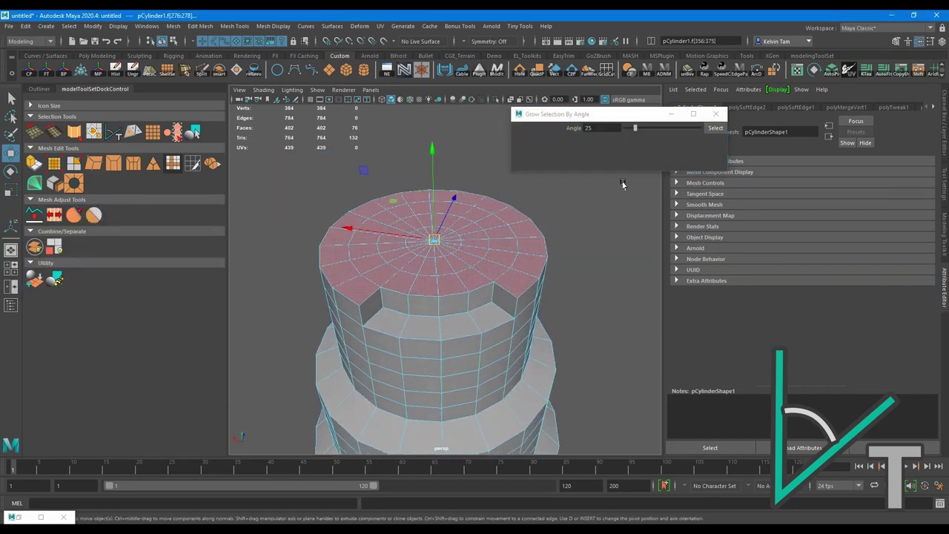
middle_click_drag(409, 360, 403, 243, "alt")
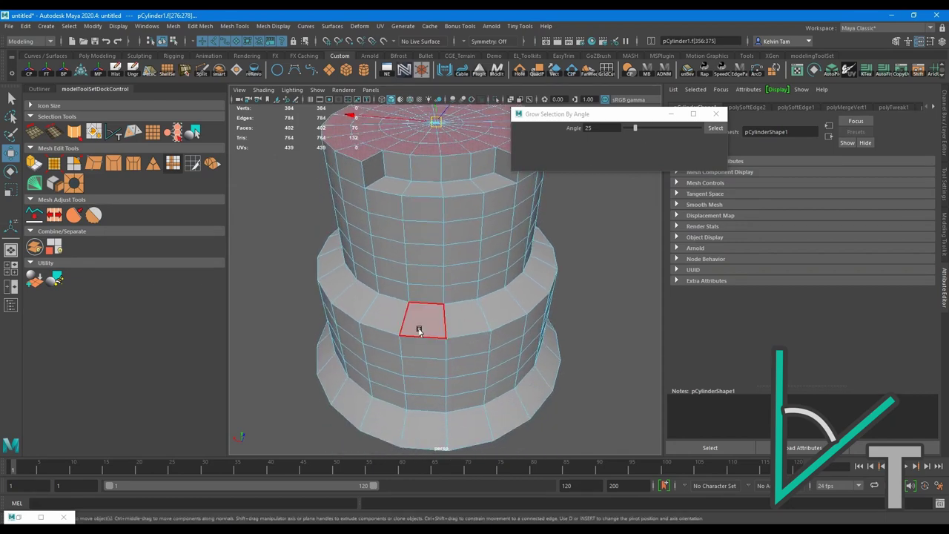
left_click(418, 329)
left_click(713, 129)
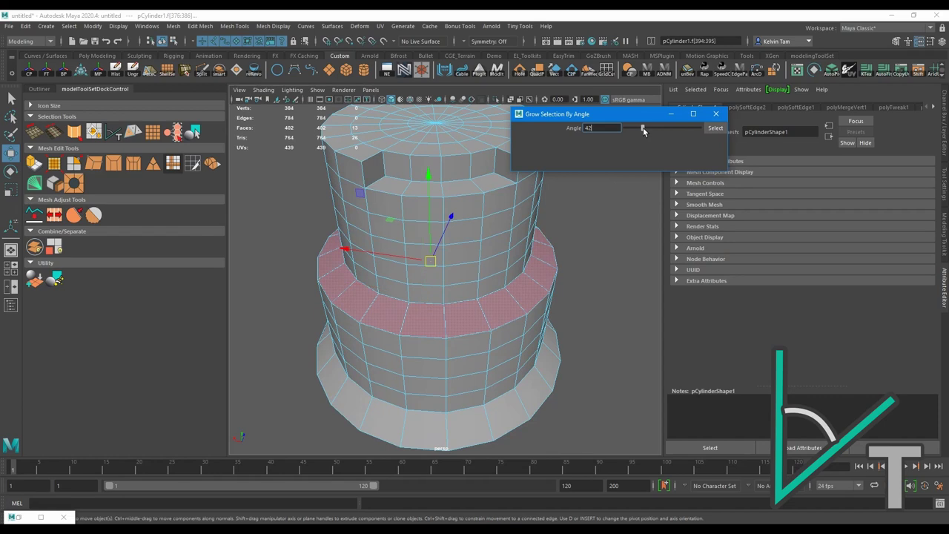
left_click_drag(593, 216, 424, 300, "alt")
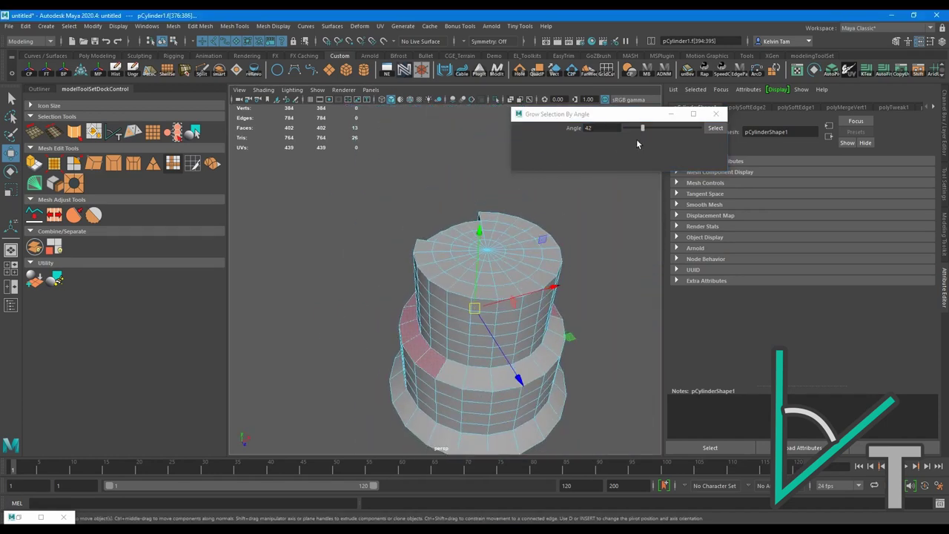
left_click_drag(642, 127, 647, 129)
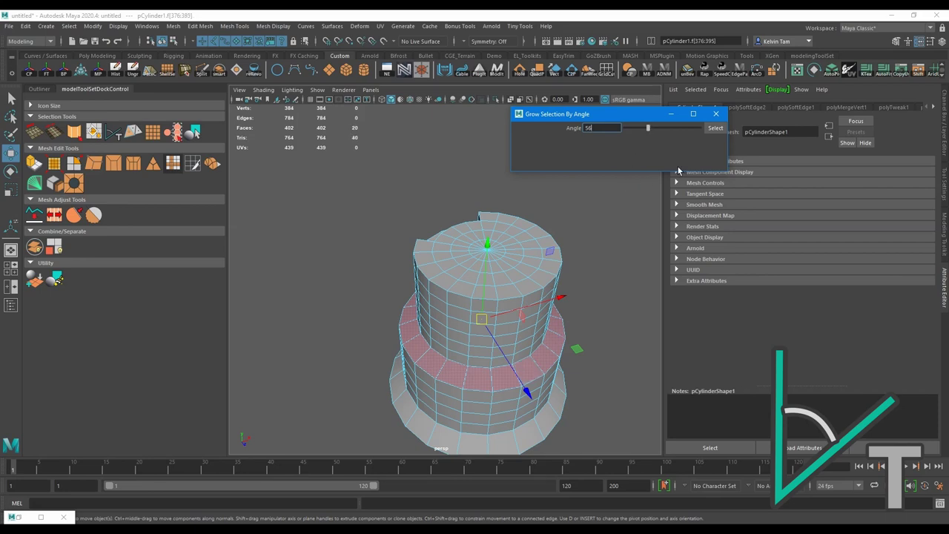
left_click_drag(623, 245, 472, 263, "alt")
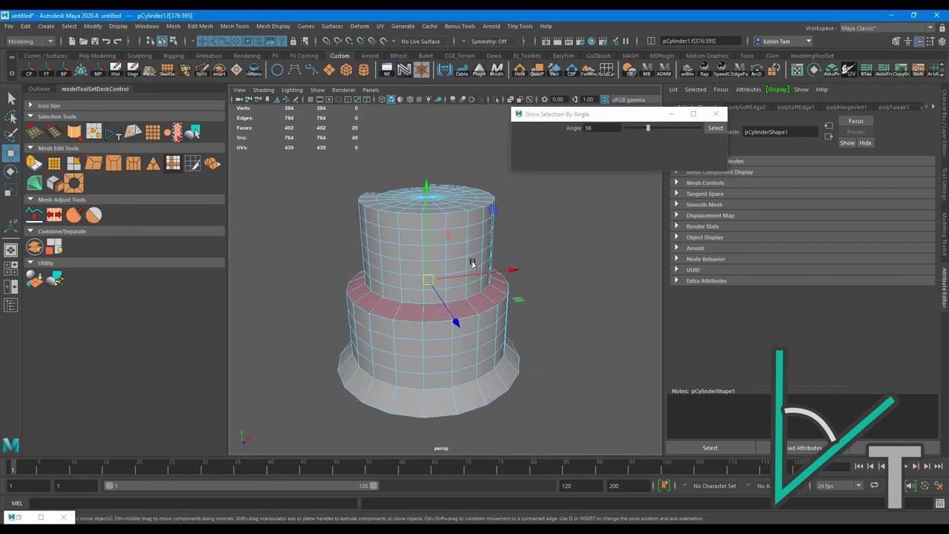
left_click(715, 113)
left_click(497, 271)
Step: Extend one bottom-tier face to its hard-edge region with ExtendSelectionToHardEdgeBounds
left_click_drag(498, 272, 426, 257, "alt")
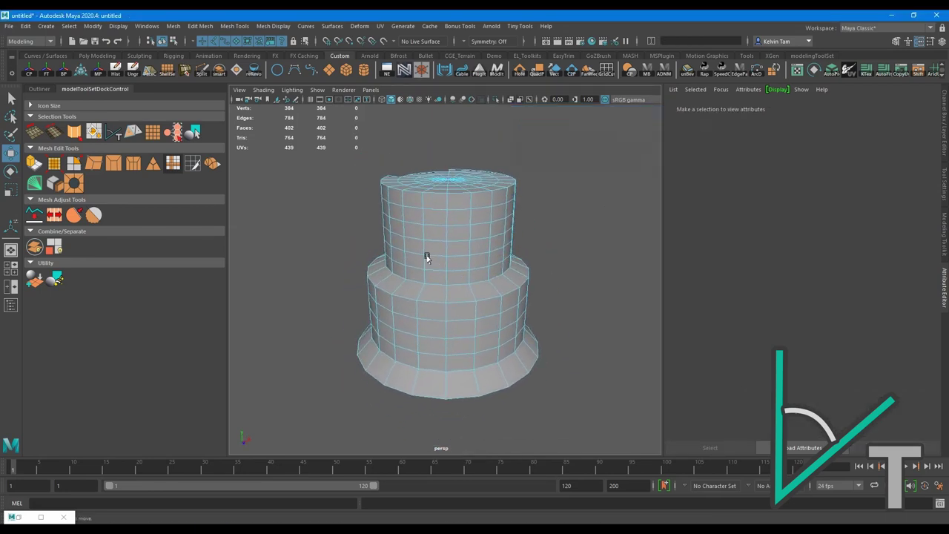
mouse_move(426, 308)
left_mouse_down("alt")
mouse_move(428, 326)
mouse_move(428, 303)
left_mouse_up("alt")
left_click(428, 304)
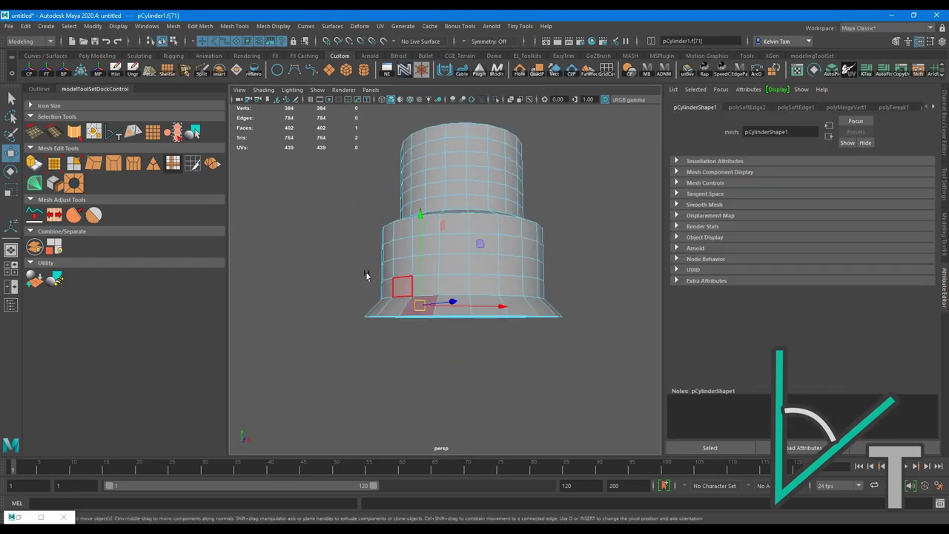
left_click_drag(417, 214, 292, 201, "alt")
right_click(113, 132)
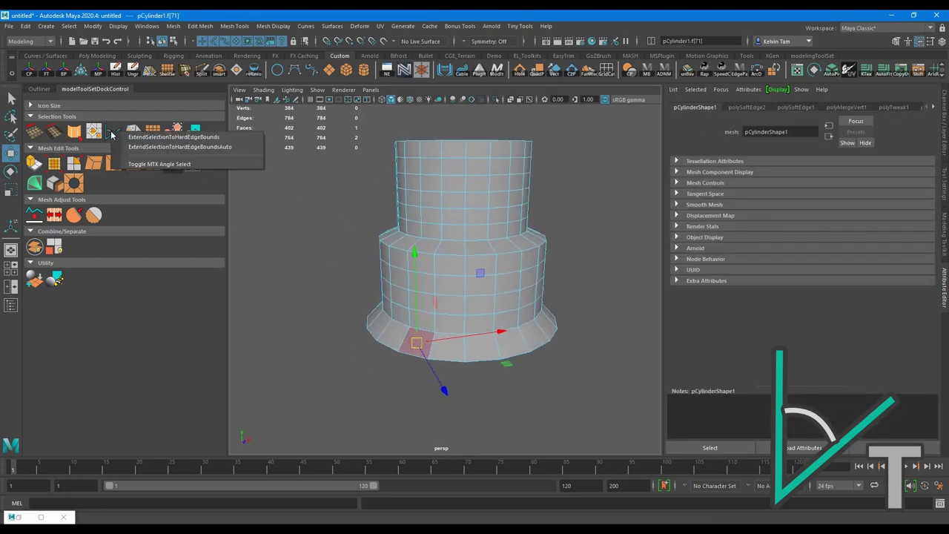
left_click(156, 138)
Step: Extend faces on the middle tier, bottom tier and top cap to hard-edge bounds, then clear the selection
mouse_move(430, 267)
left_mouse_down("alt")
mouse_move(511, 295)
mouse_move(502, 310)
left_mouse_up("alt")
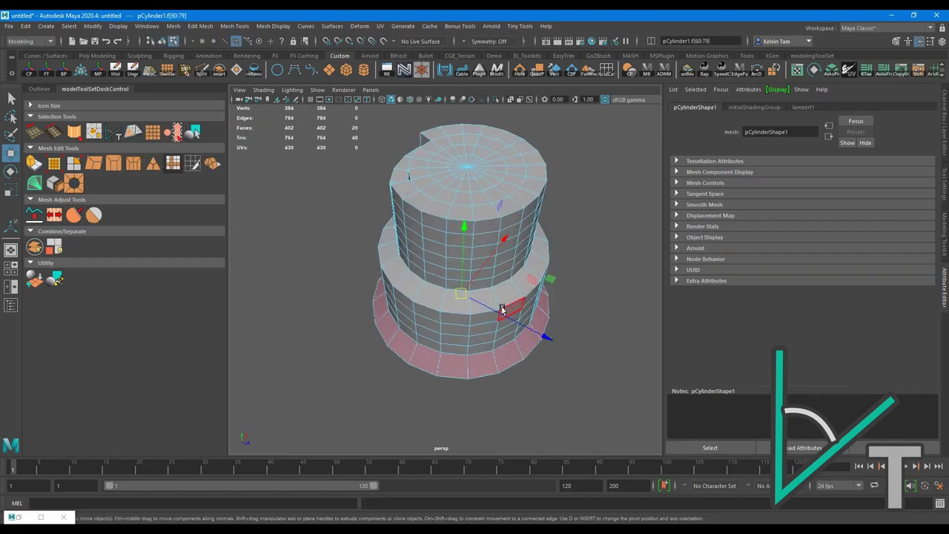
left_click(430, 296)
left_click(424, 357, "shift")
left_click(453, 171, "shift")
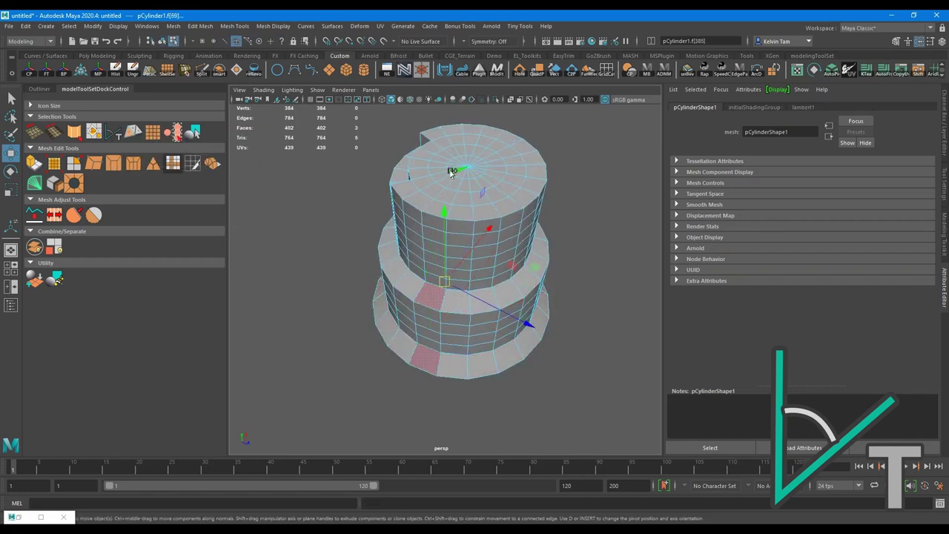
left_click(114, 132)
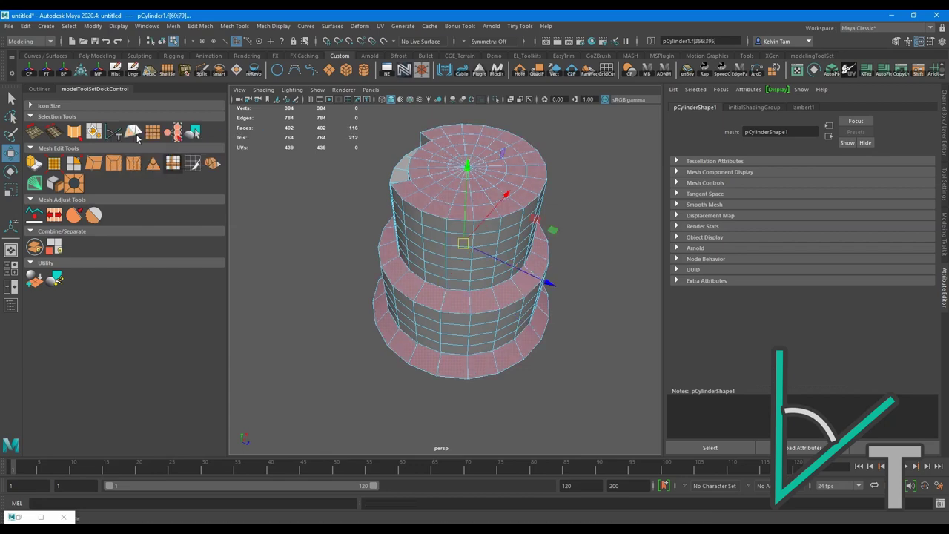
left_click_drag(444, 270, 593, 258, "alt")
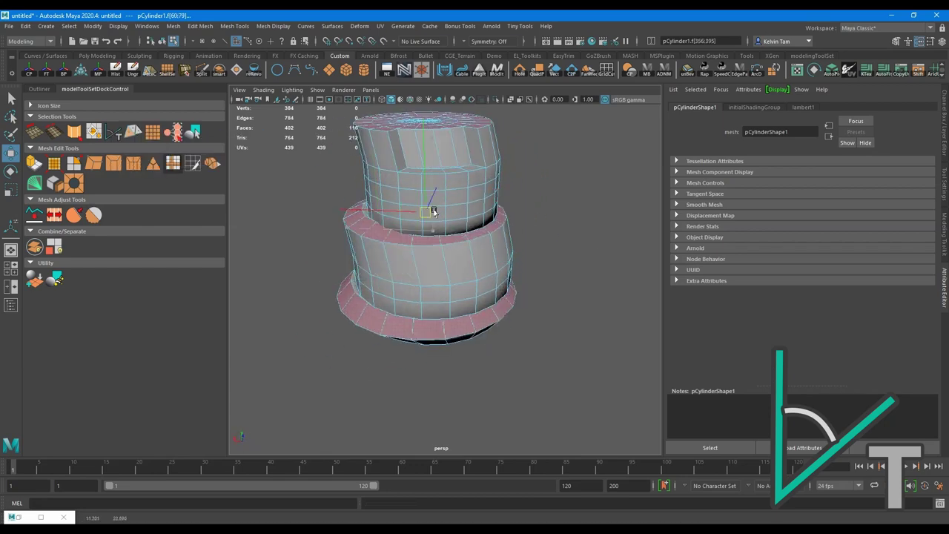
mouse_move(434, 212)
left_mouse_down("alt")
mouse_move(436, 227)
mouse_move(504, 247)
mouse_move(470, 215)
mouse_move(472, 234)
left_mouse_up("alt")
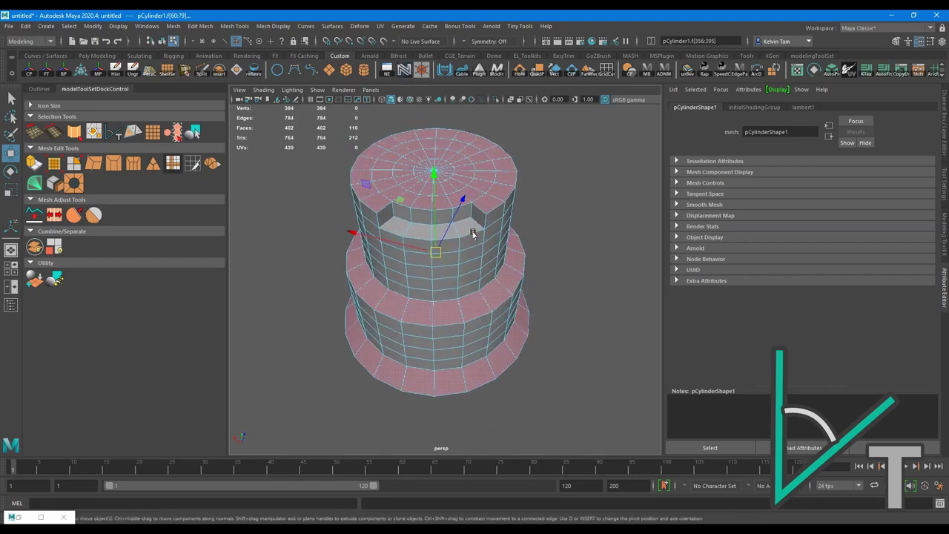
right_click_drag(449, 211, 492, 200)
left_click(548, 186)
left_click_drag(548, 186, 430, 226, "alt")
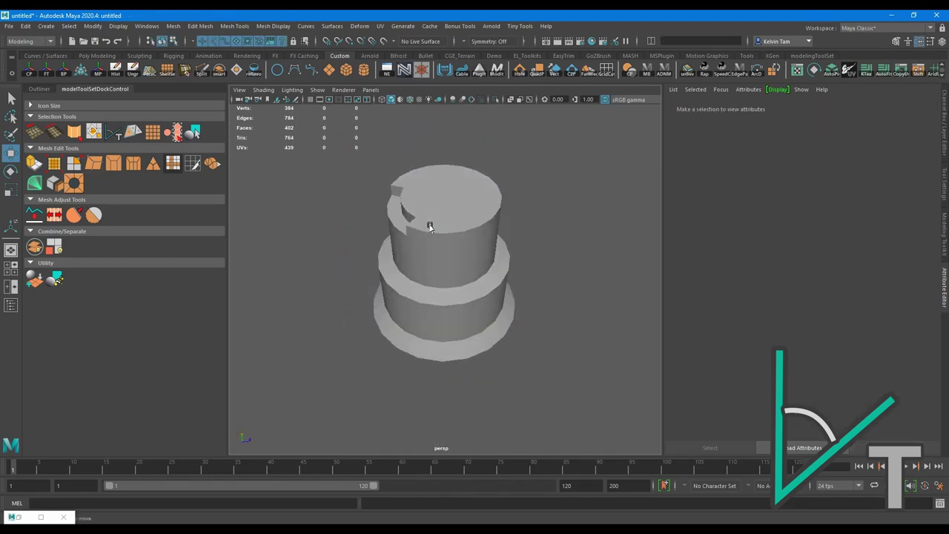
Step: Bevel the edge loop around the cylinder's upper tier
mouse_move(443, 224)
right_mouse_down()
mouse_move(445, 211)
mouse_move(507, 220)
right_mouse_up()
double_click(446, 220)
right_click(455, 223, "shift")
left_click_drag(408, 222, 429, 212, "alt")
right_click_drag(430, 212, 429, 237)
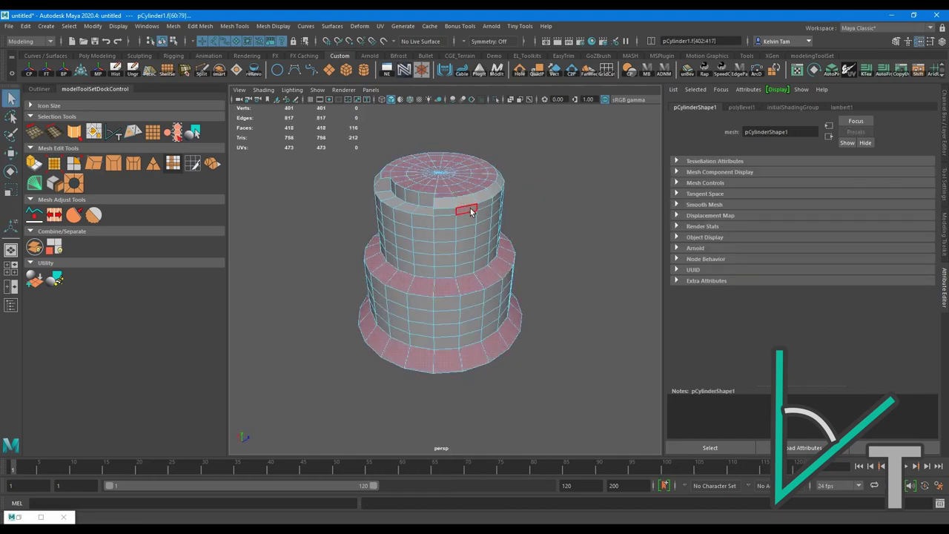
Step: Grow one upper-tier side face into its 16-face hard-edge region
left_click(462, 261)
right_click_drag(474, 197, 548, 183)
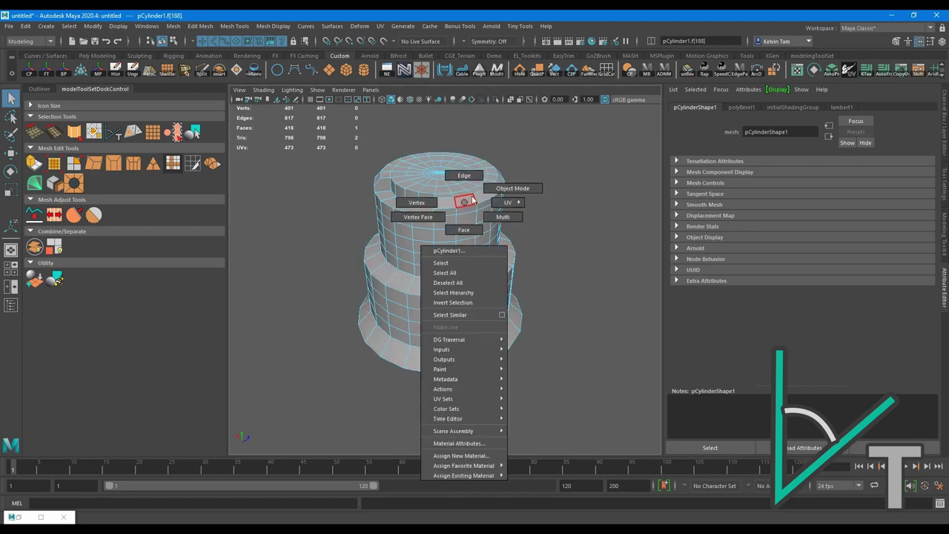
left_click(418, 215)
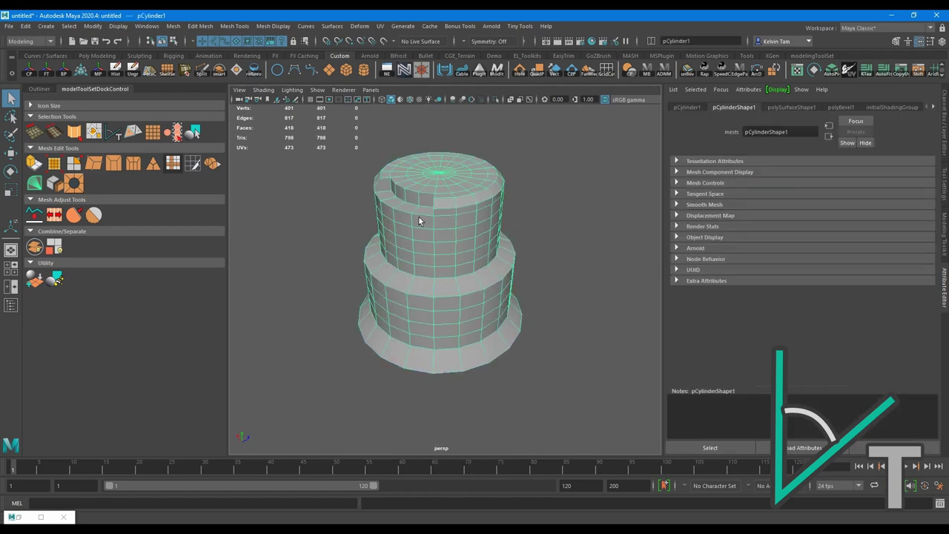
right_click(115, 137)
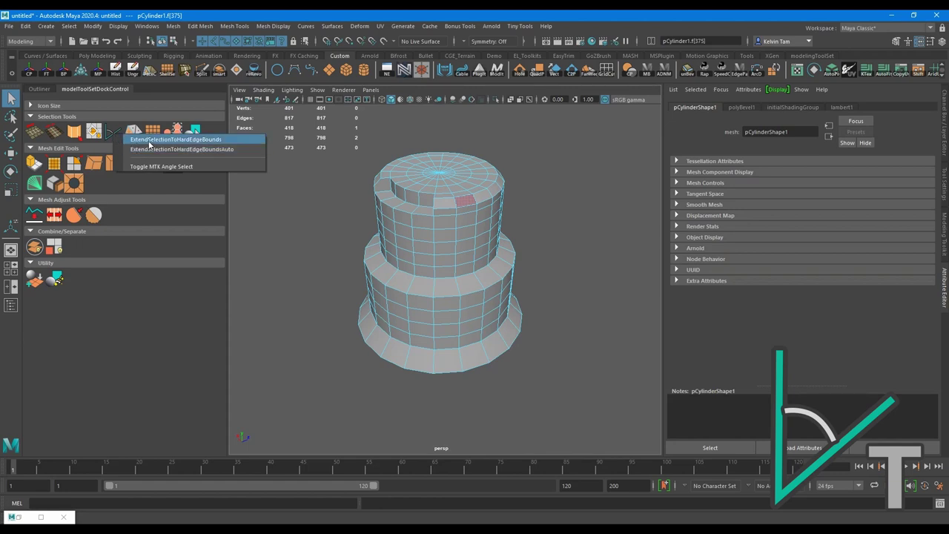
left_click(142, 151)
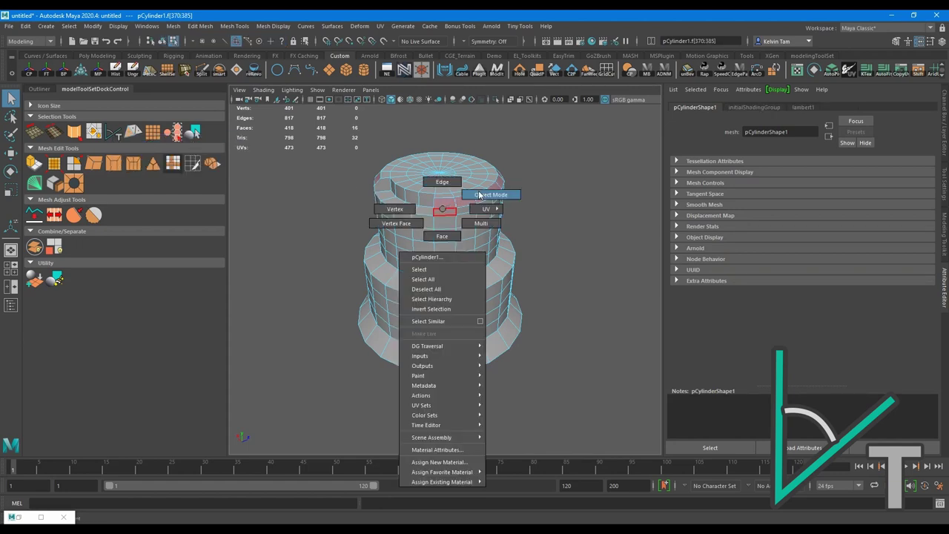
right_click_drag(477, 223, 492, 197)
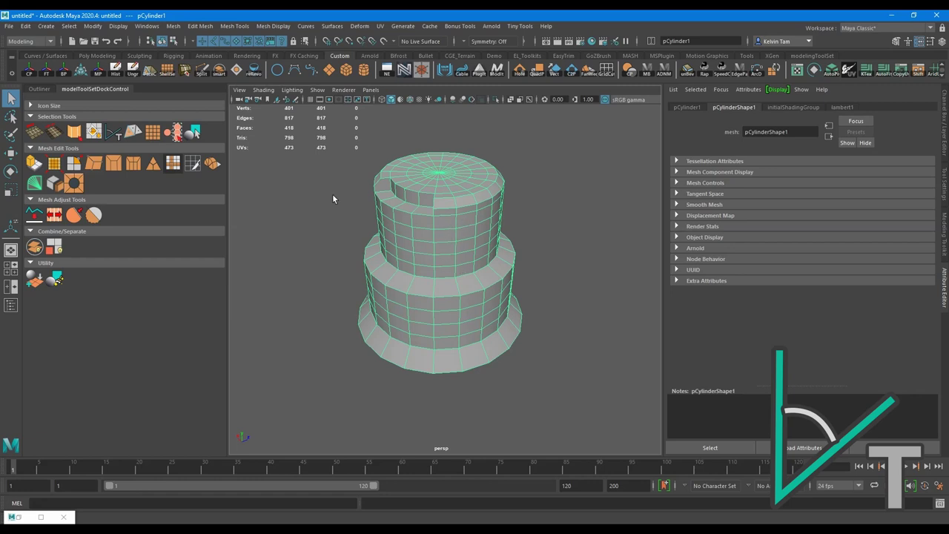
right_click(116, 137)
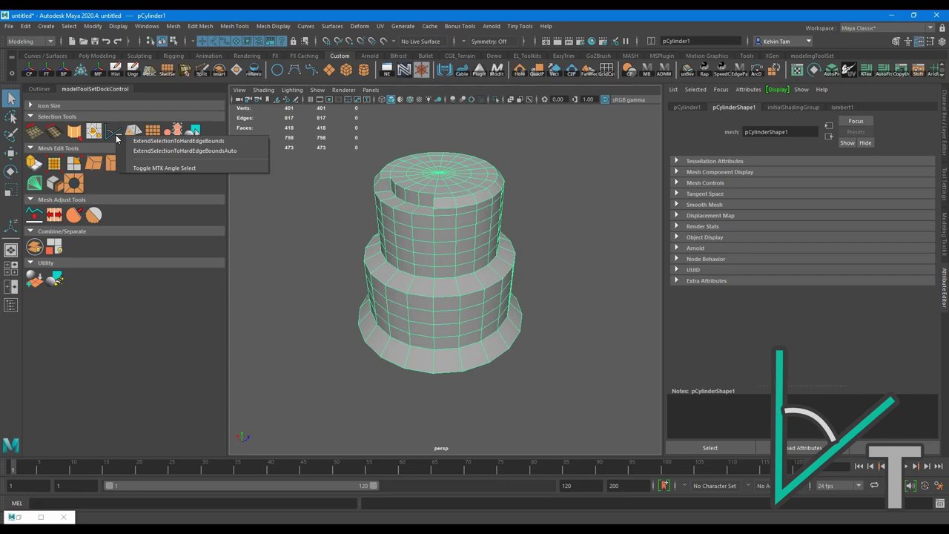
Step: Turn on MTK Angle Select and pick angle-bounded face patches, rings and the top cap
left_click(150, 169)
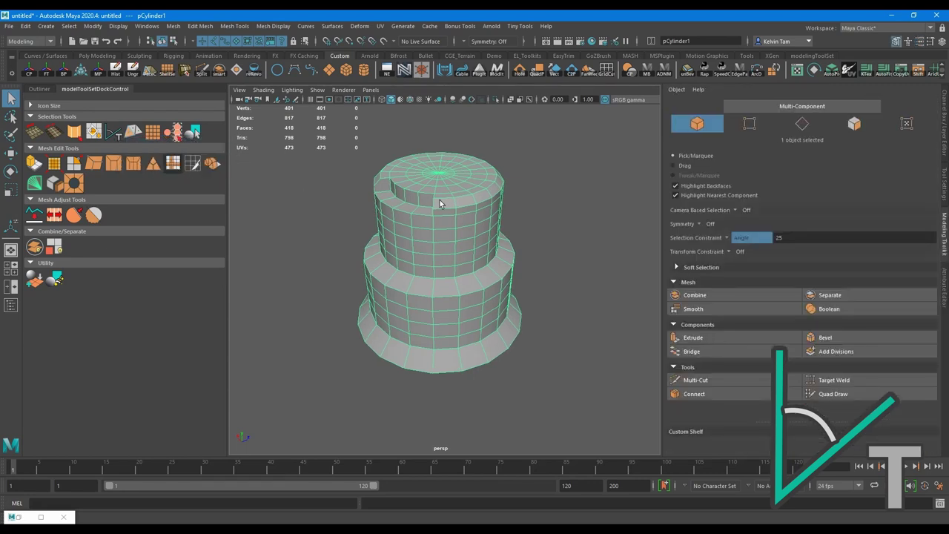
right_click_drag(447, 194, 446, 219)
left_click(481, 232)
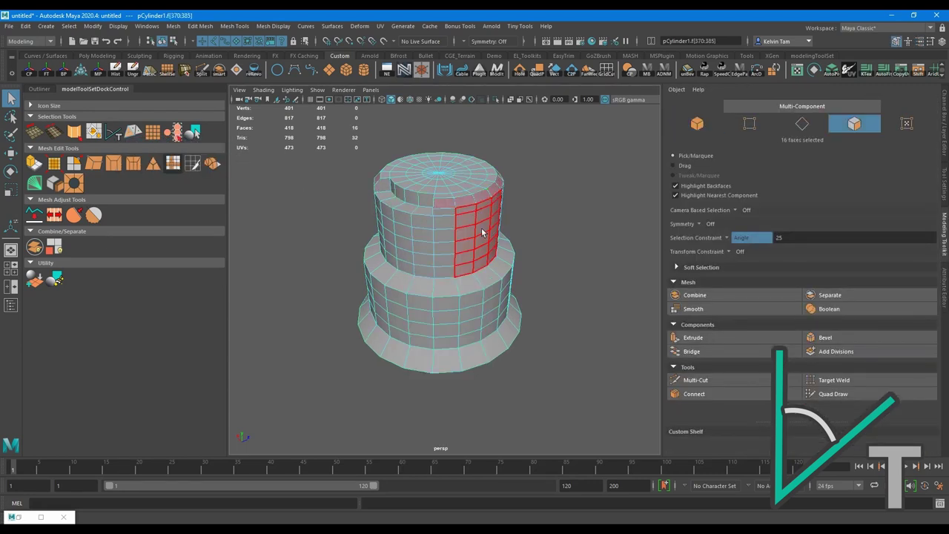
left_click(447, 281)
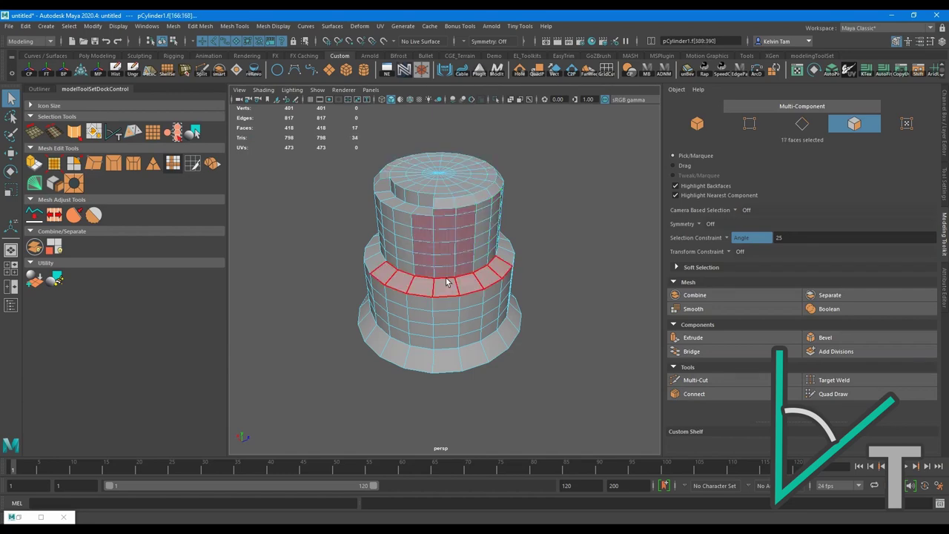
left_click(415, 308)
mouse_move(415, 307)
left_mouse_down("alt")
mouse_move(388, 291)
mouse_move(445, 285)
left_mouse_up("alt")
left_click(445, 274)
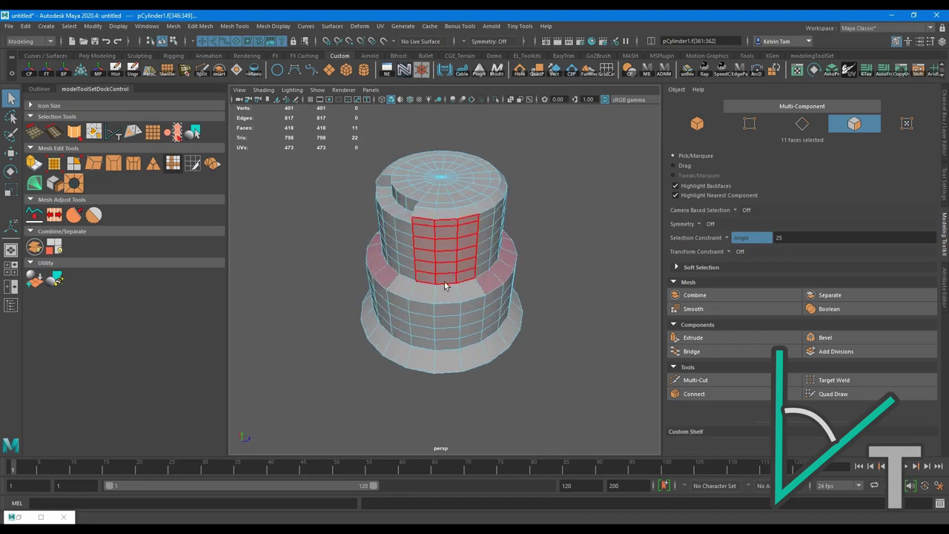
left_click(460, 349, "shift")
left_click(444, 171, "shift")
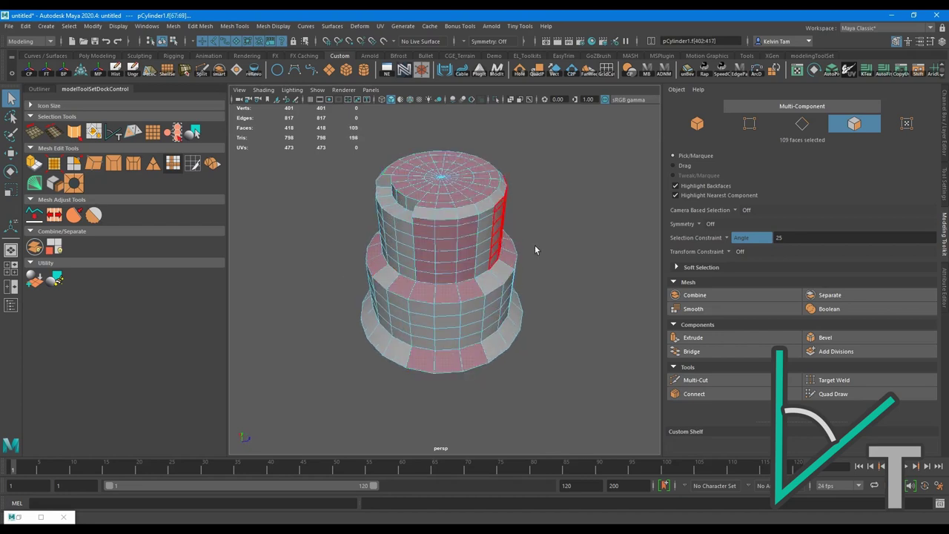
Step: Switch the 25° angle selection constraint off
left_click(725, 238)
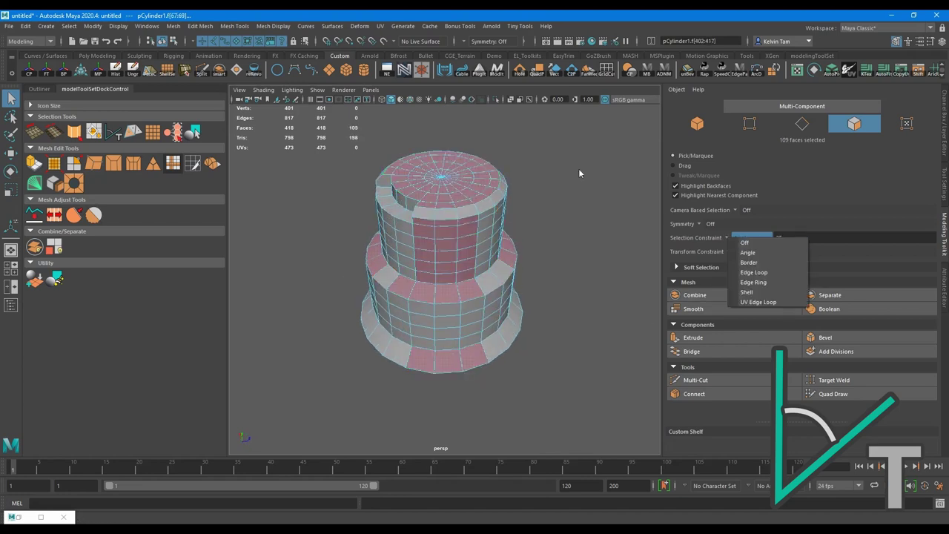
left_click(748, 243)
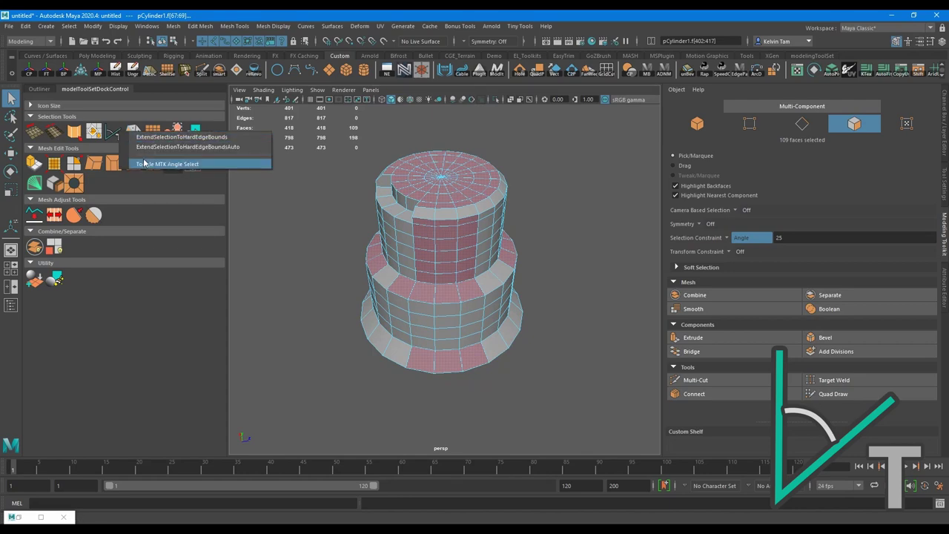
left_click(119, 133)
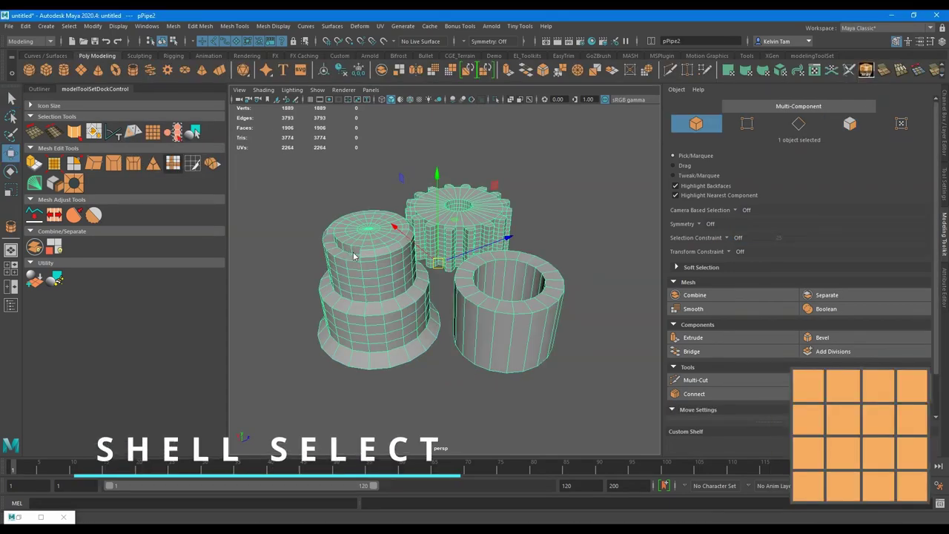
Step: Set the selection constraint to Shell and select the whole stepped cylinder, gear and pipe shells
left_click(329, 265)
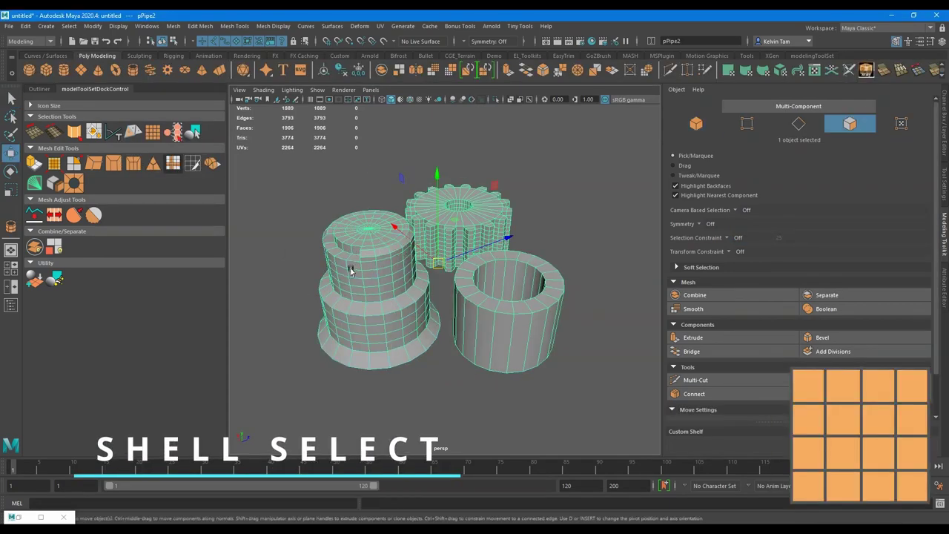
left_click(309, 280)
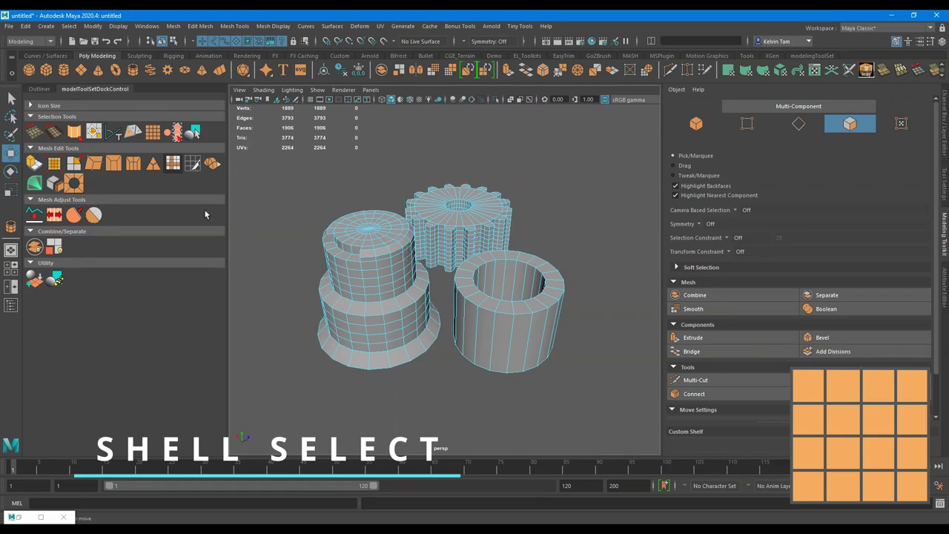
left_click(153, 132)
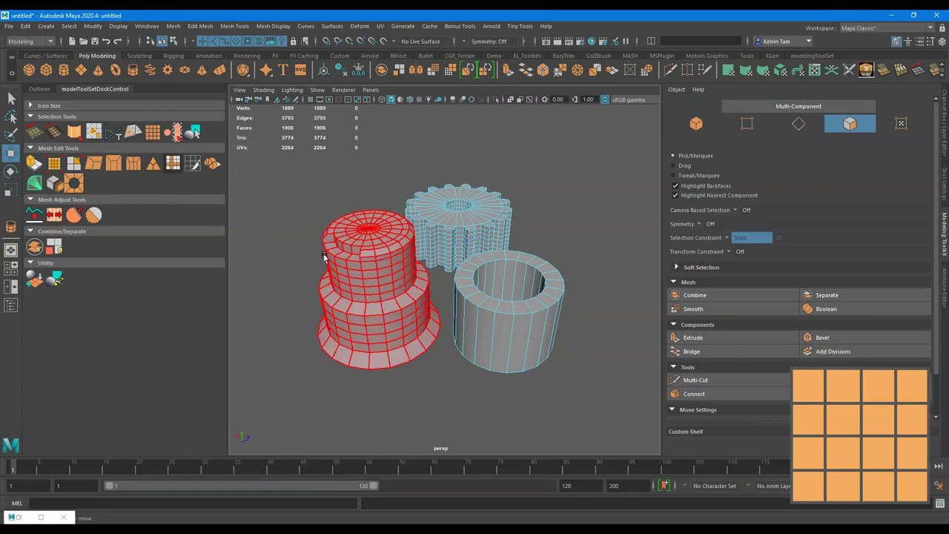
left_click(359, 261)
left_click(450, 226)
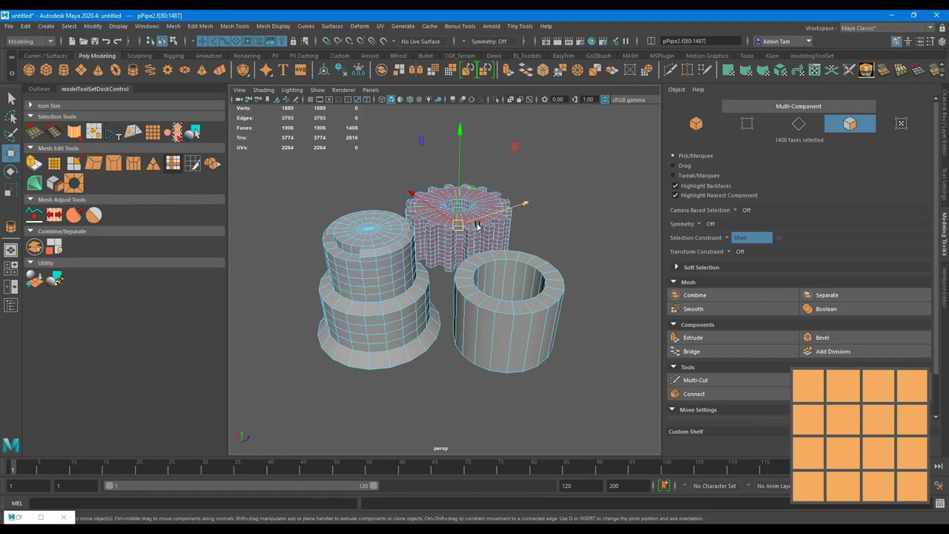
left_click(500, 278, "shift")
left_click(400, 286, "shift")
left_click(567, 245)
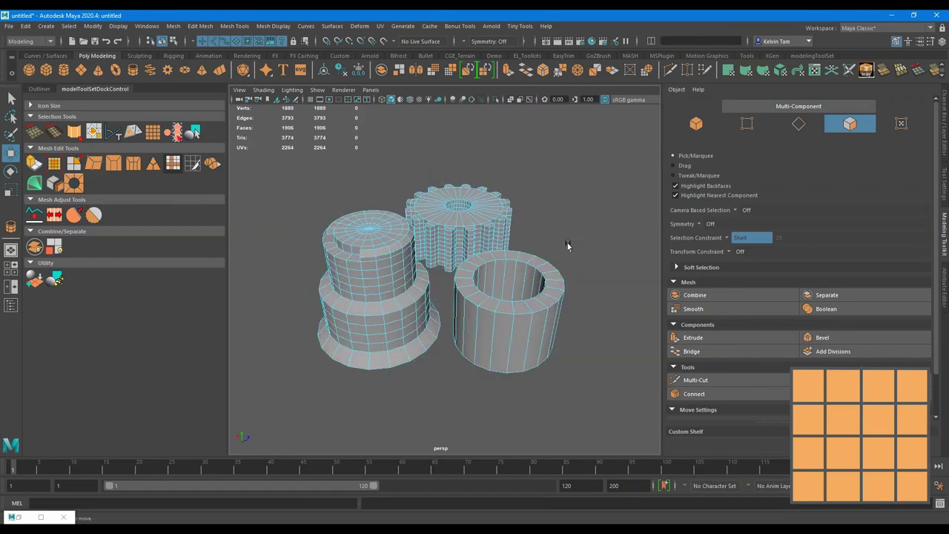
Step: Turn the constraint off, pick single faces, then select the stepped cylinder's whole 418-face shell
left_click(152, 137)
left_click(394, 247)
left_click(477, 194)
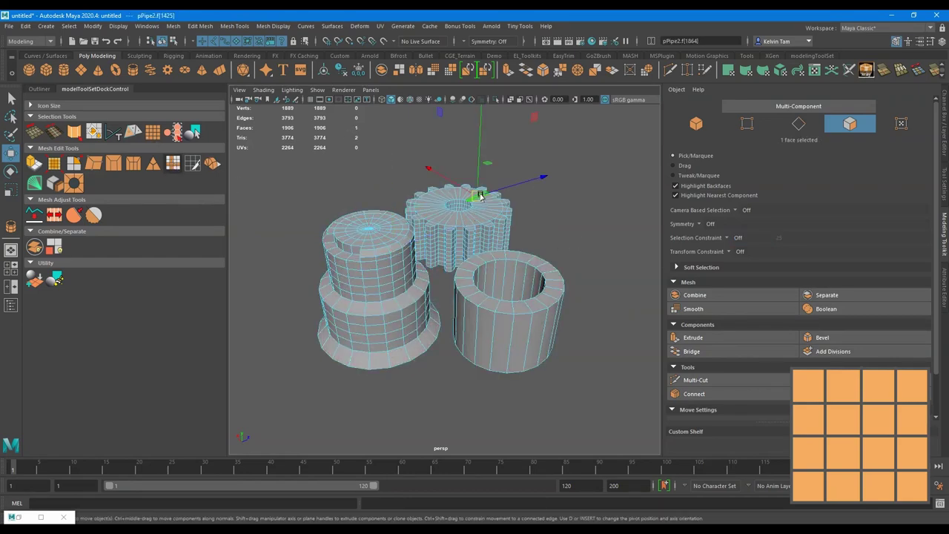
left_click(511, 265)
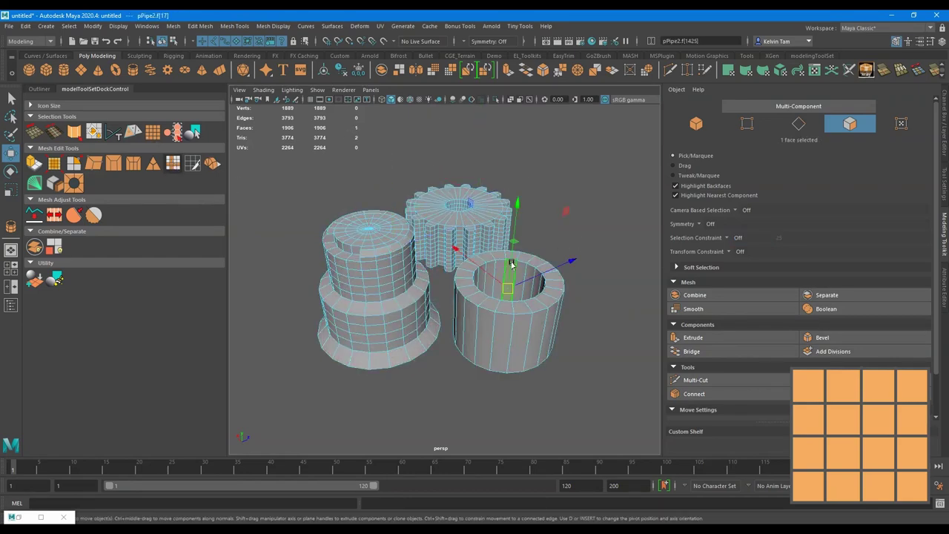
left_click(338, 275)
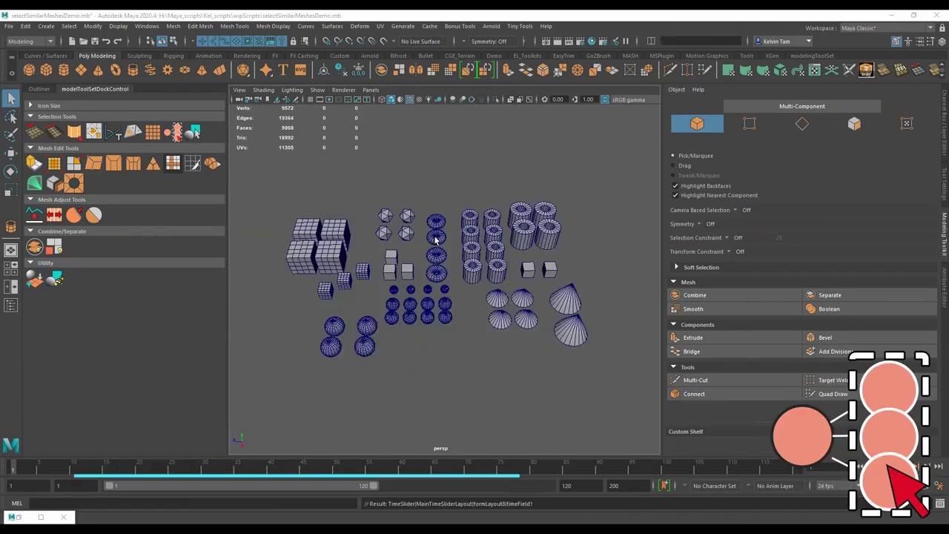
Step: Select all tori similar to a chosen torus, then all cones matching a picked cone
scroll(419, 263, "down", 3)
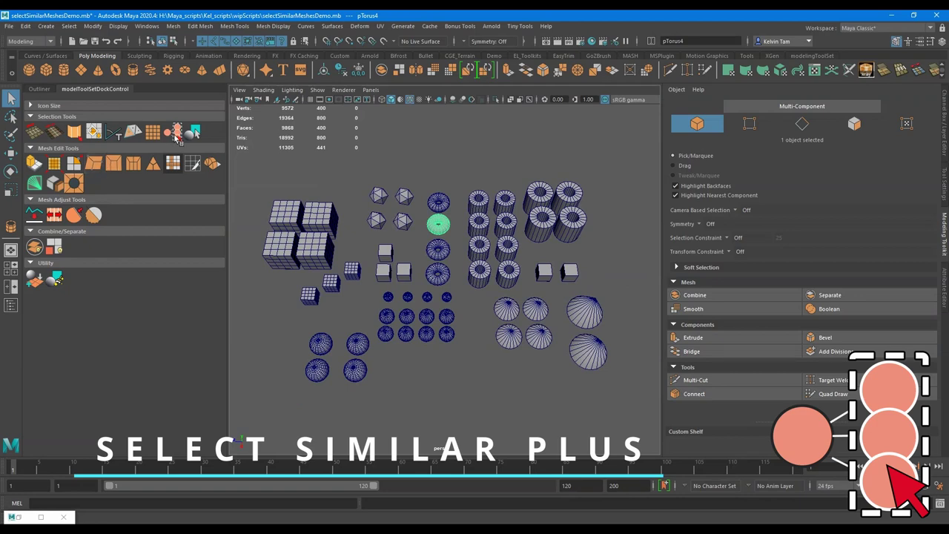
left_click(178, 133)
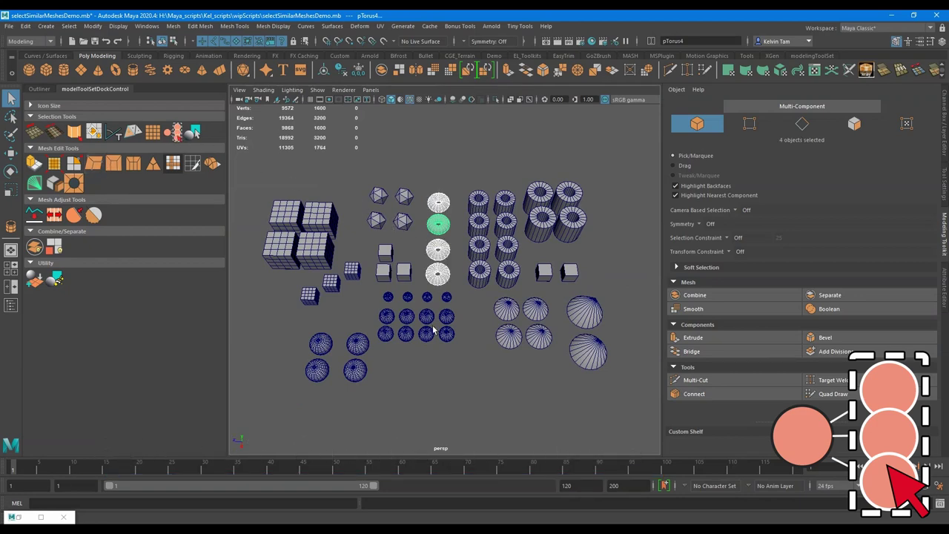
scroll(445, 323, "up", 2)
left_click(565, 284)
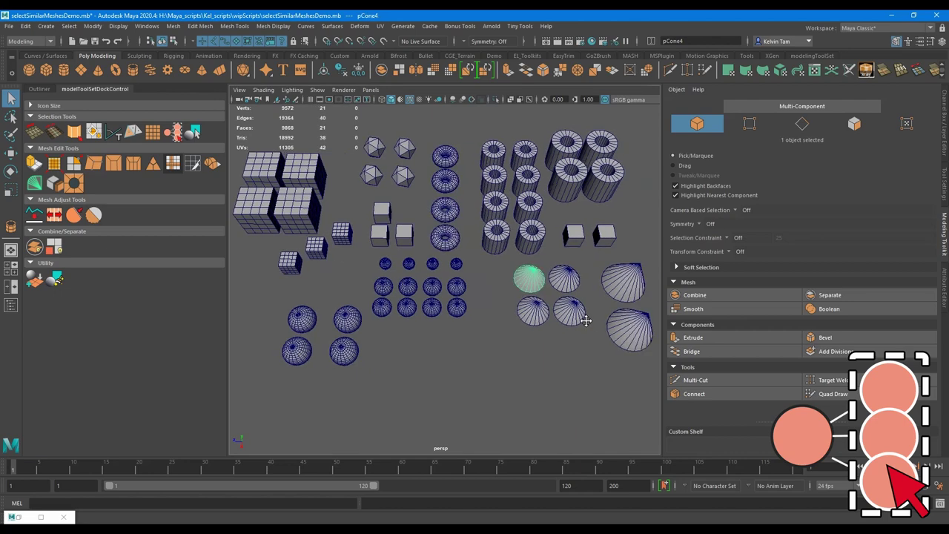
left_click(178, 133)
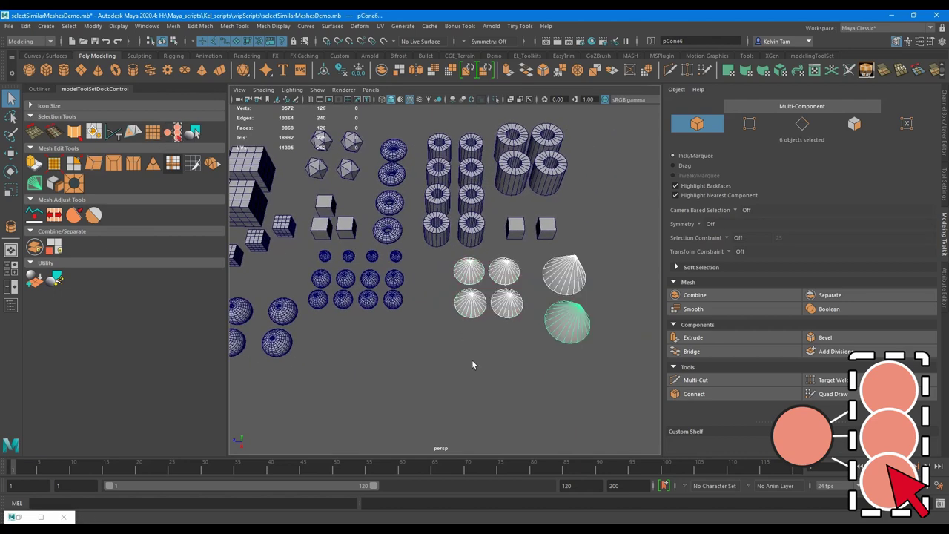
Step: Browse the scene hierarchy list, then return the side panel to the modeling tools
left_click(38, 88)
scroll(80, 245, "down", 3)
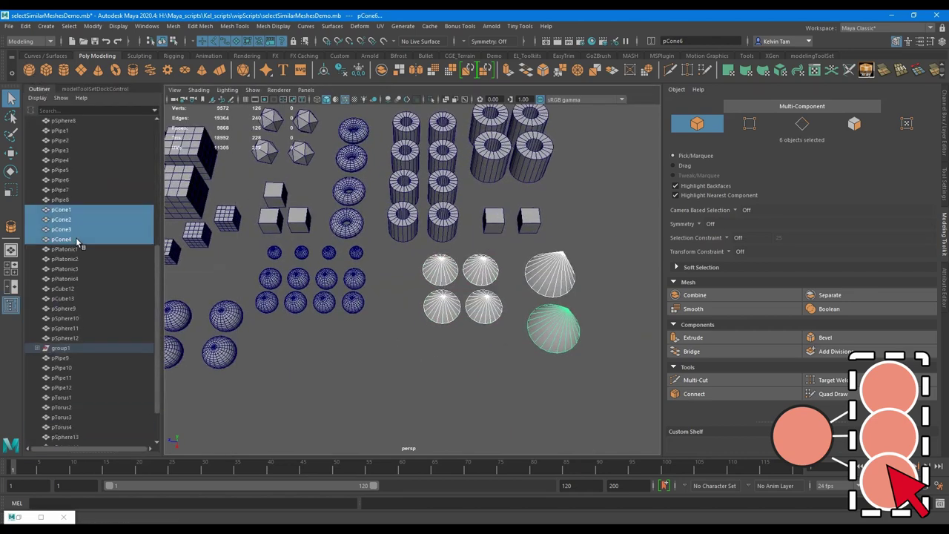
scroll(74, 238, "down", 2)
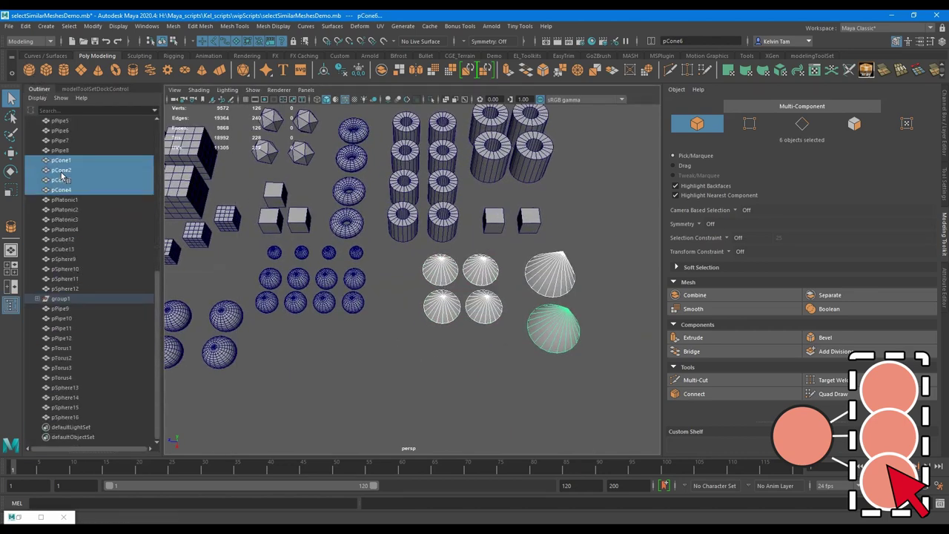
left_click(96, 89)
Step: Select all spheres matching a picked sphere, then all small spheres of the same size
left_click(360, 363)
middle_click_drag(360, 363, 441, 353, "alt")
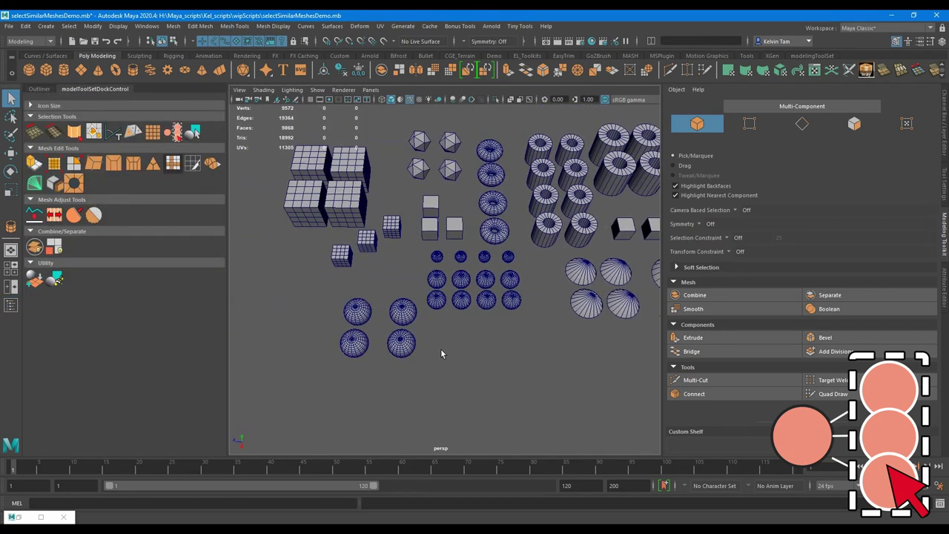
left_click(408, 312)
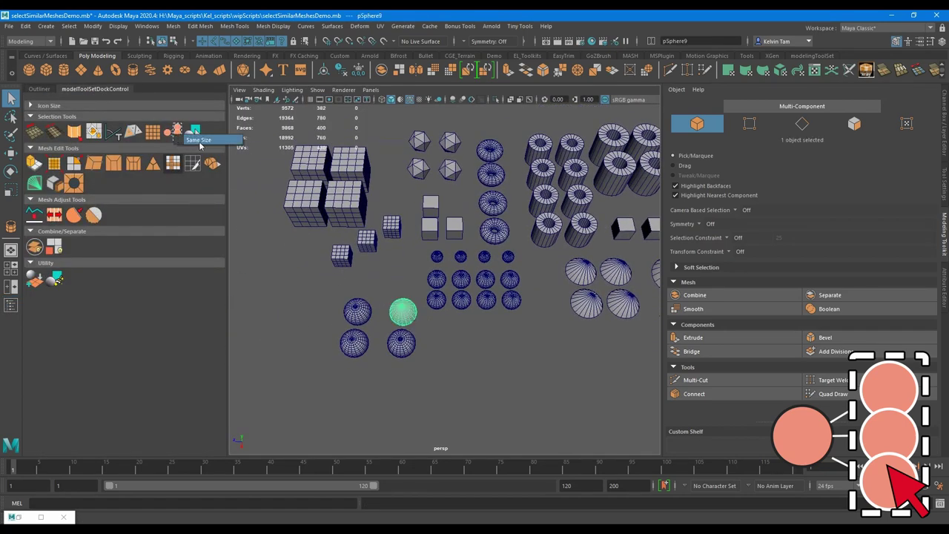
left_click(198, 142)
left_click(462, 258)
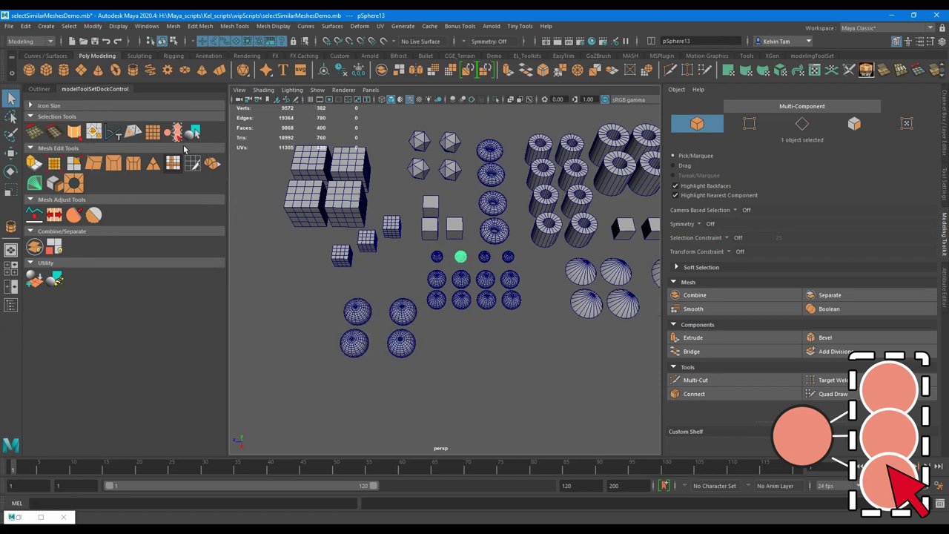
left_click(196, 134)
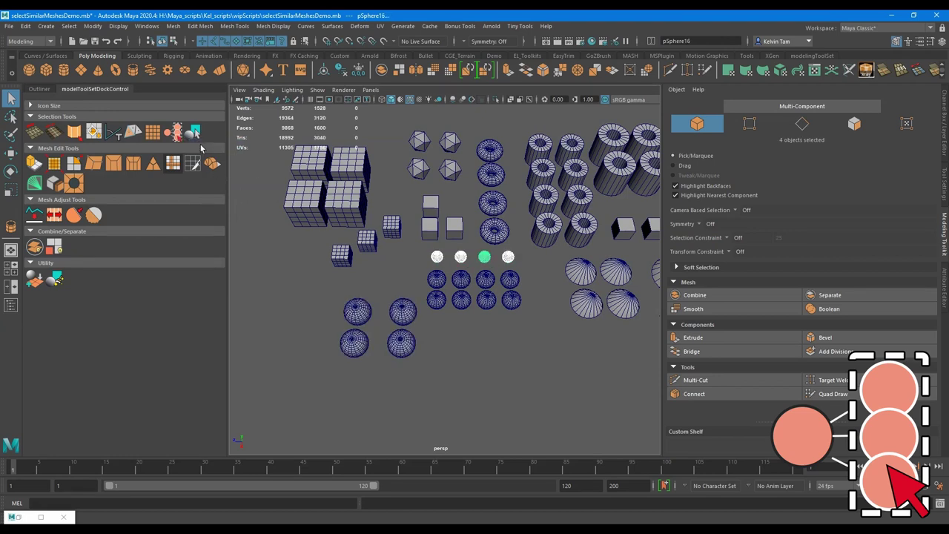
Step: Select the cubes matching a small cube, then all box meshes similar to another cube
left_click(390, 231)
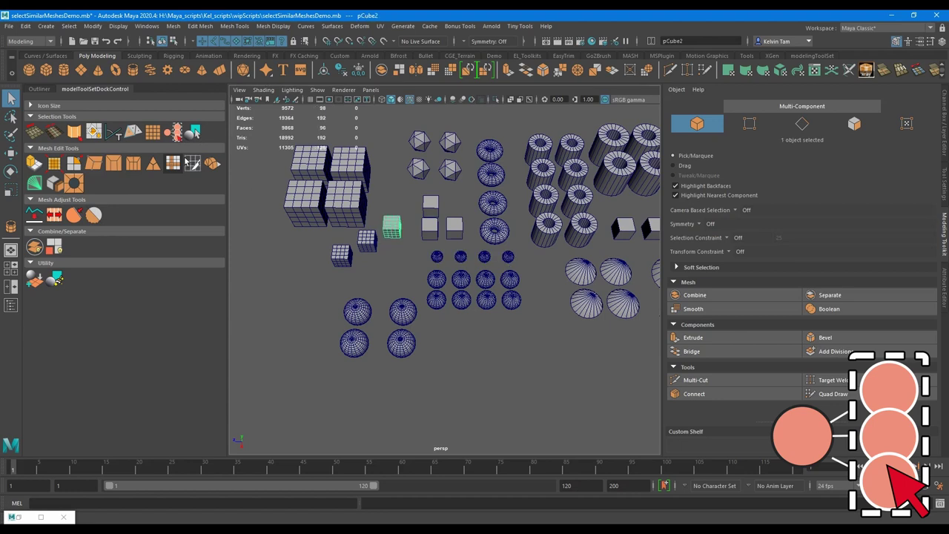
left_click(195, 134)
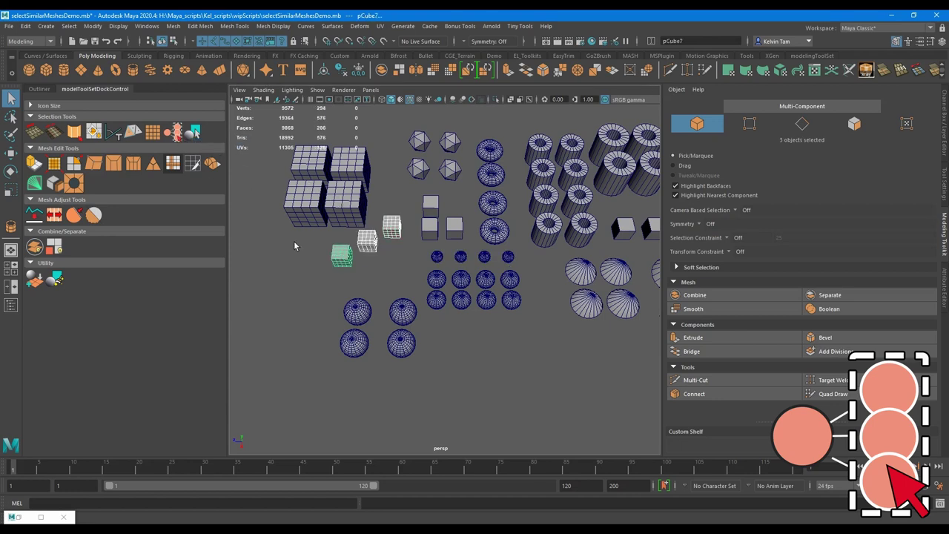
left_click(346, 259)
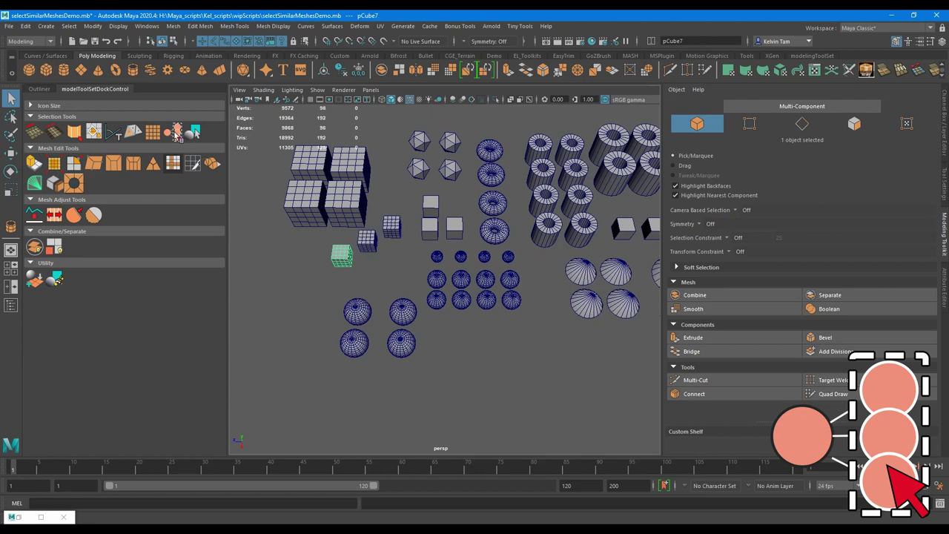
left_click(177, 131)
Step: Pick one pipe and select all 12 similar pipes
middle_click_drag(528, 258, 444, 297, "alt")
left_click(455, 271)
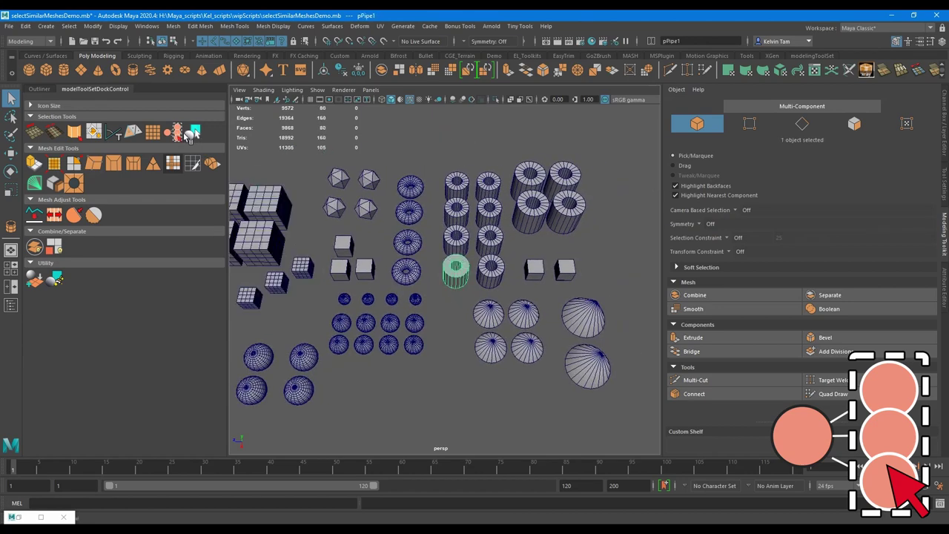
left_click(176, 131)
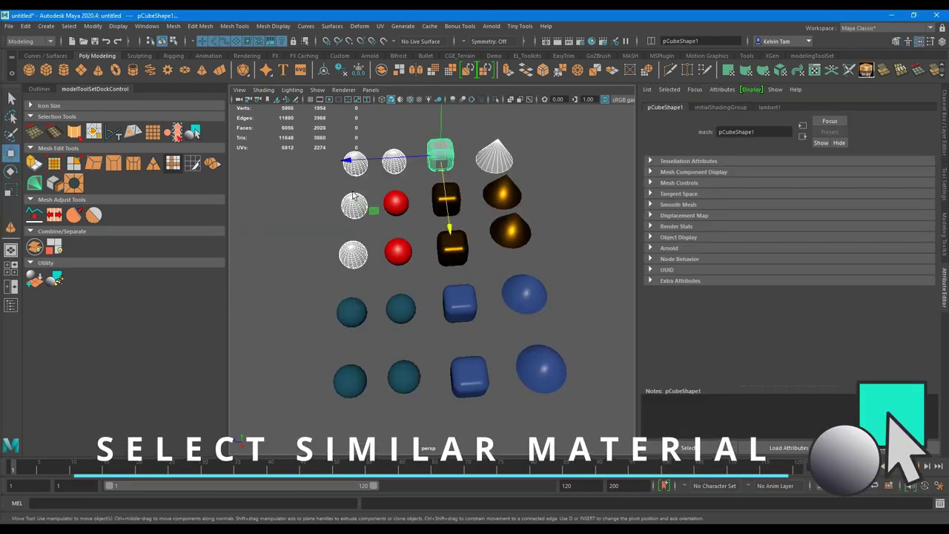
Step: Select the red spheres by material, then the dark cubes and gold cones sharing a material
left_click(398, 205)
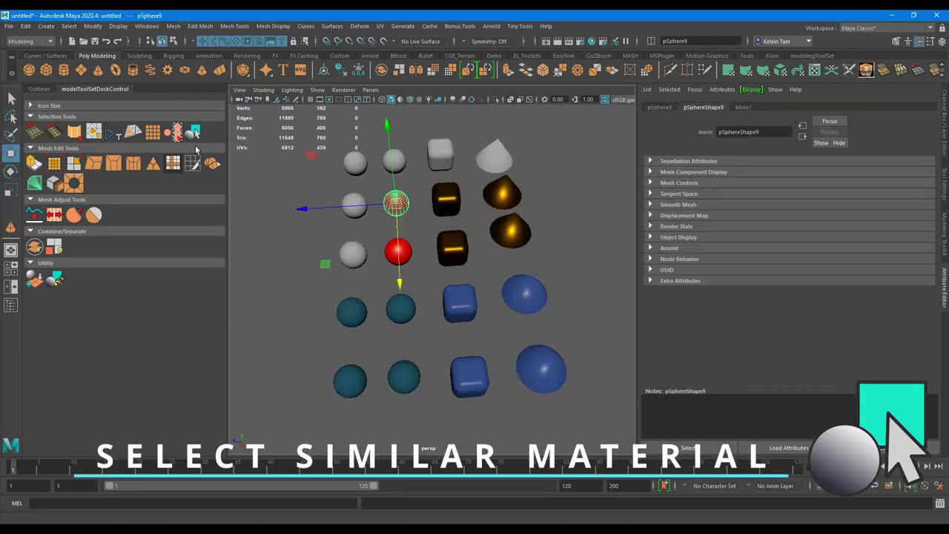
left_click(195, 133)
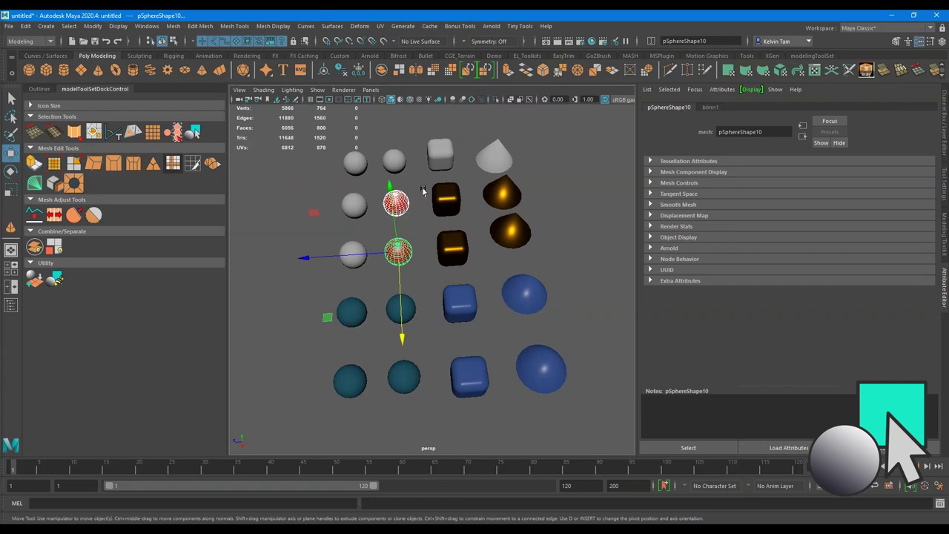
left_click(444, 197)
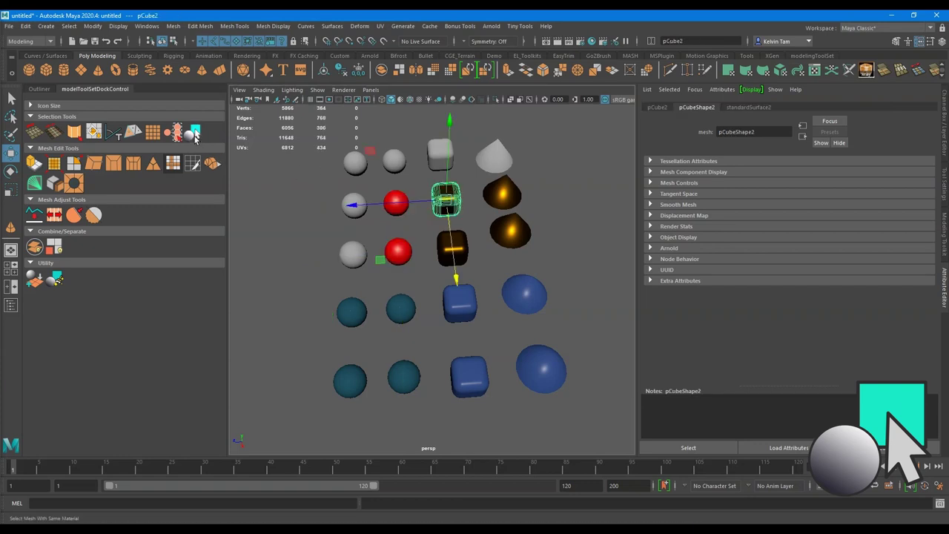
left_click(195, 133)
Step: Select the blue cube together with the blue cones sharing its material
left_click_drag(401, 332, 433, 312, "alt")
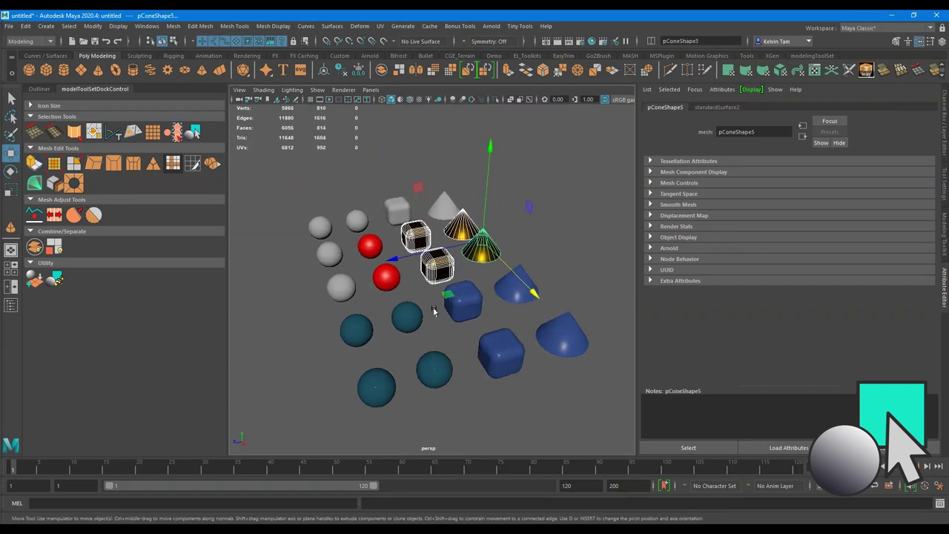
left_click(482, 343)
left_click(191, 134)
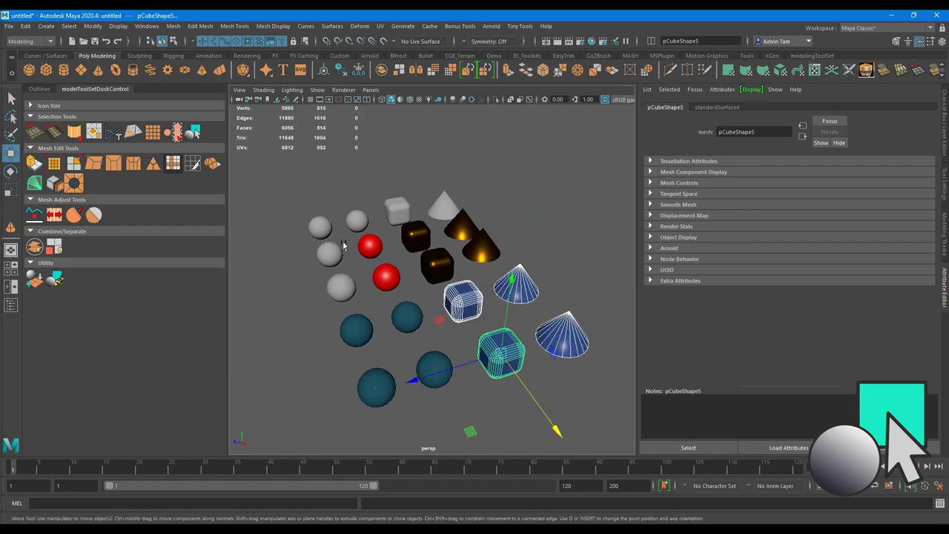
mouse_move(460, 348)
left_mouse_down("alt")
mouse_move(418, 335)
mouse_move(412, 320)
left_mouse_up("alt")
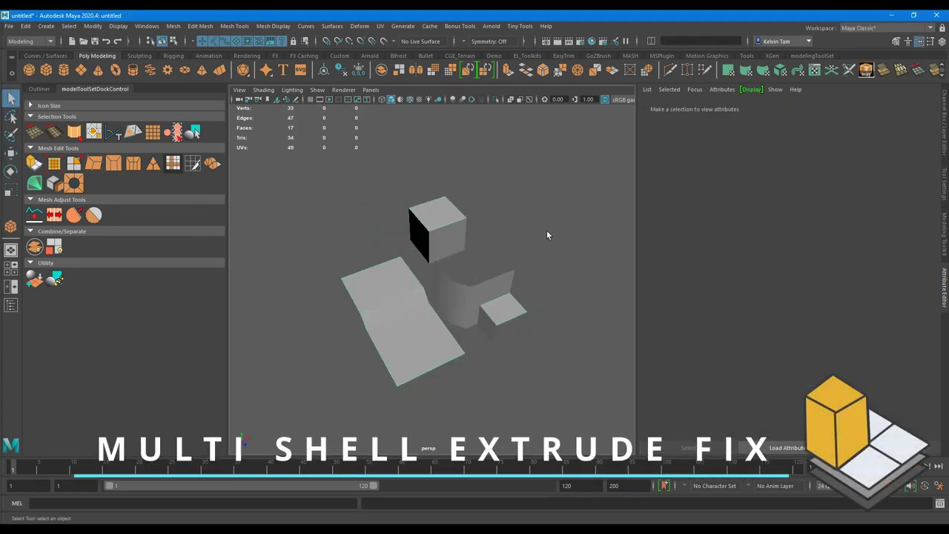
left_click(438, 220)
right_click_drag(438, 220, 435, 195)
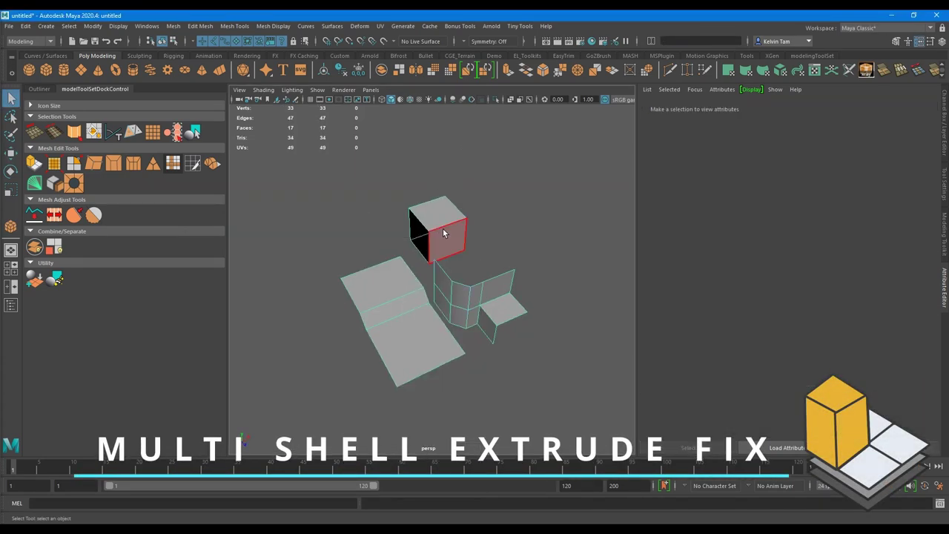
left_click(443, 227)
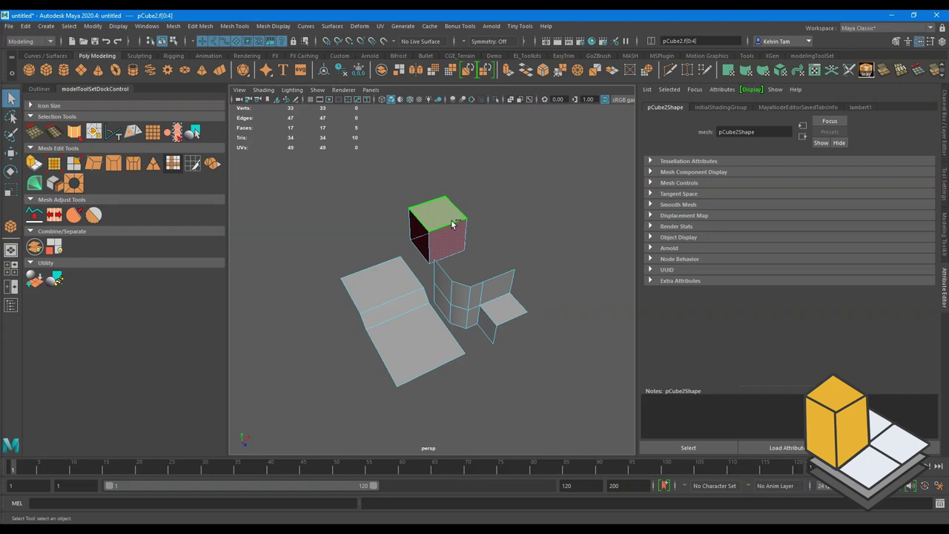
right_click_drag(453, 223, 479, 250, "shift")
mouse_move(471, 266)
left_mouse_down("alt")
mouse_move(492, 301)
mouse_move(487, 285)
left_mouse_up("alt")
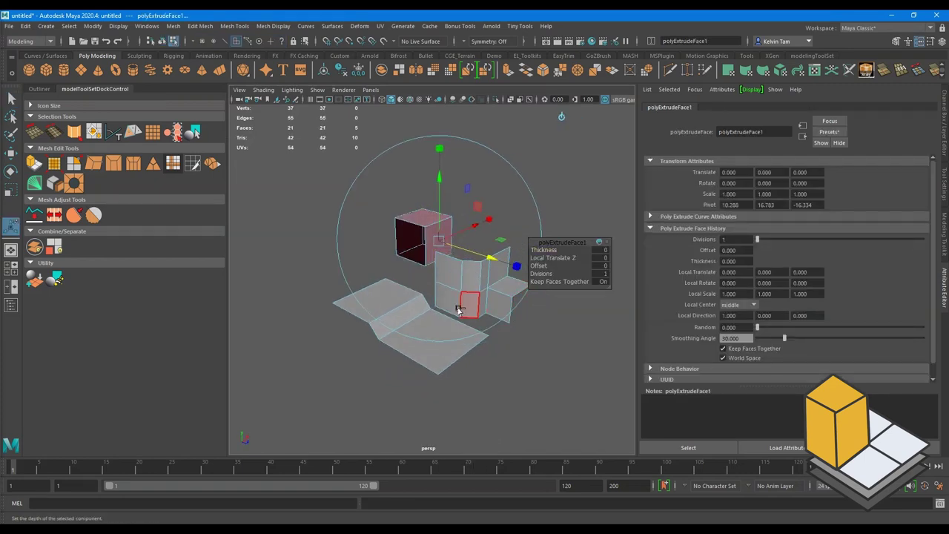
left_click(434, 323)
right_click_drag(435, 324, 449, 331, "shift")
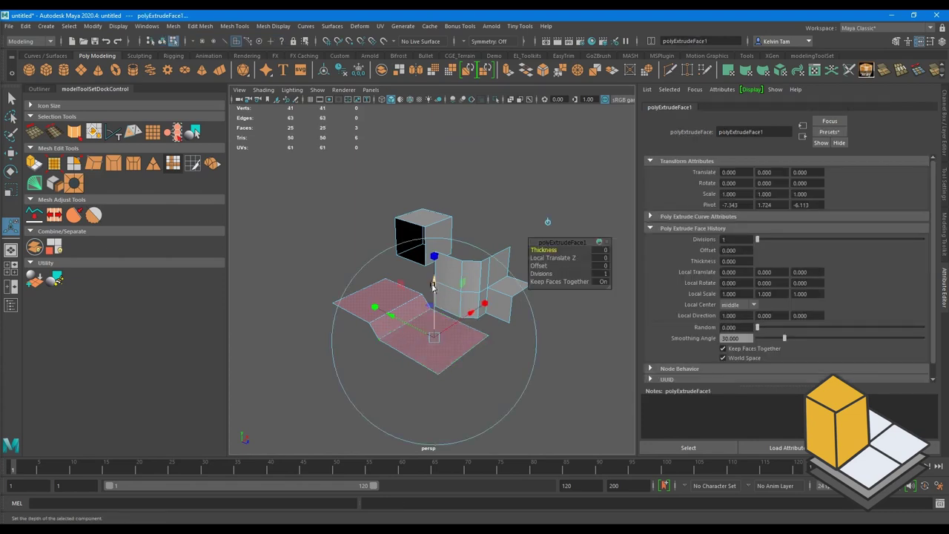
mouse_move(449, 330)
left_mouse_down()
mouse_move(448, 248)
mouse_move(420, 271)
mouse_move(436, 314)
mouse_move(407, 291)
left_mouse_up()
key("ctrl+z")
key("ctrl+z")
key("w")
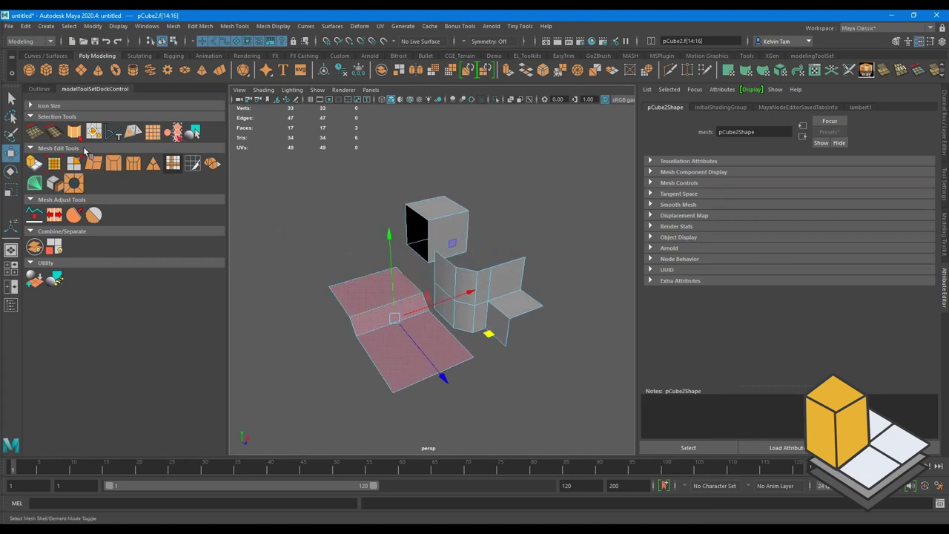
Step: Extrude the floor slab faces to give them thickness
left_click(34, 164)
mouse_move(459, 297)
left_mouse_down("alt")
mouse_move(468, 288)
mouse_move(450, 252)
mouse_move(453, 282)
mouse_move(434, 306)
left_mouse_up("alt")
double_click(470, 261)
key("w")
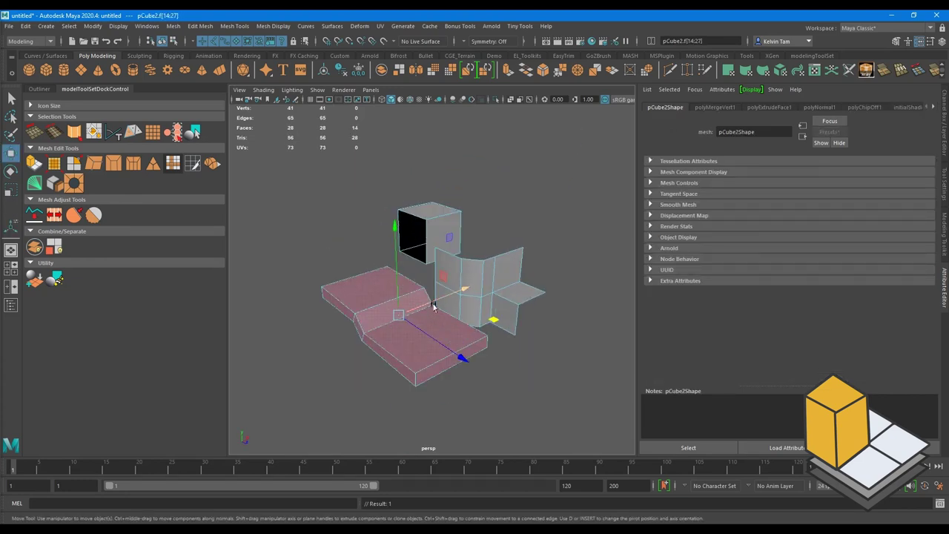
Step: Extrude the vertical wall panel faces with a Thickness of 1.2
double_click(512, 278)
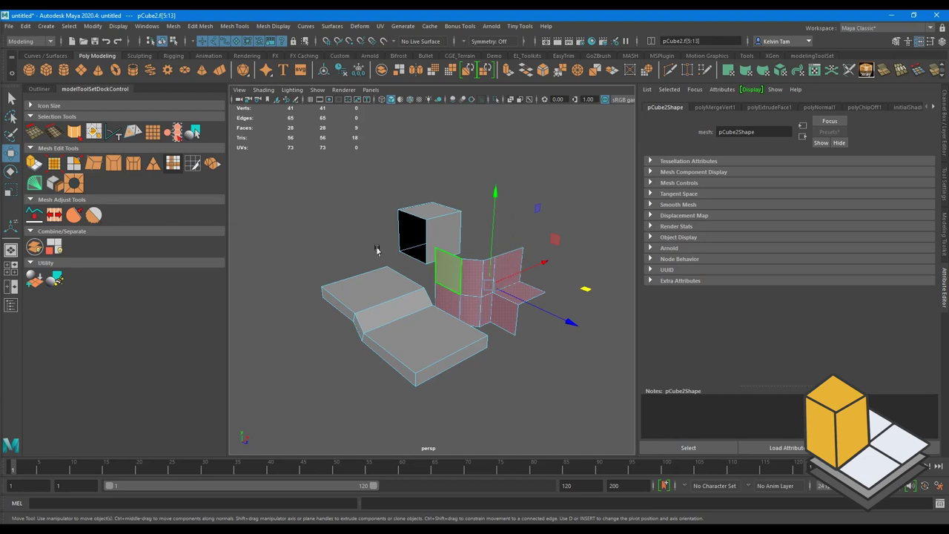
left_click(34, 163)
scroll(381, 267, "up", 5)
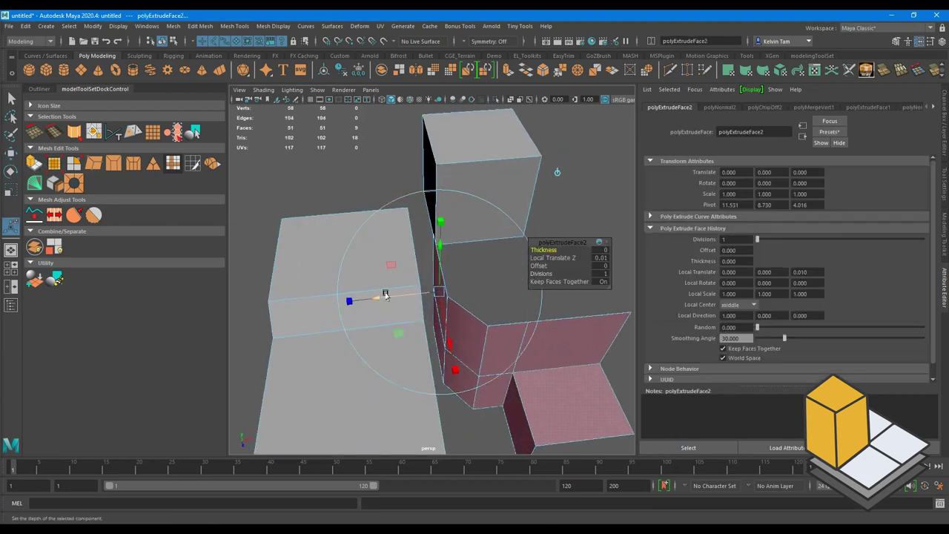
mouse_move(381, 294)
left_mouse_down()
mouse_move(391, 298)
mouse_move(370, 298)
mouse_move(549, 266)
left_mouse_up()
key("ctrl+z")
left_click(545, 249)
middle_click_drag(547, 250, 551, 251)
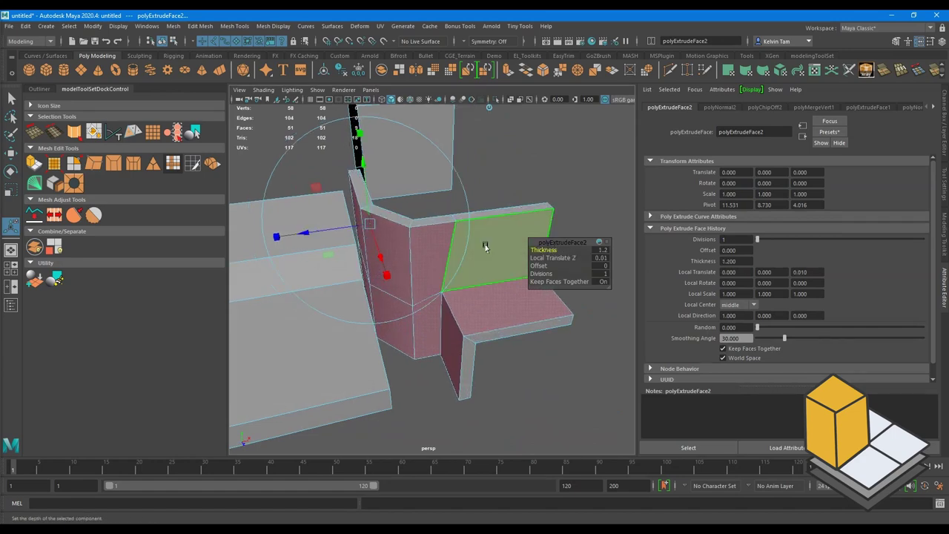
key("w")
Step: Extrude all the cube's faces outward along their normals to Local Translate Z 4.554
left_click_drag(477, 239, 423, 240, "alt")
left_click(408, 220)
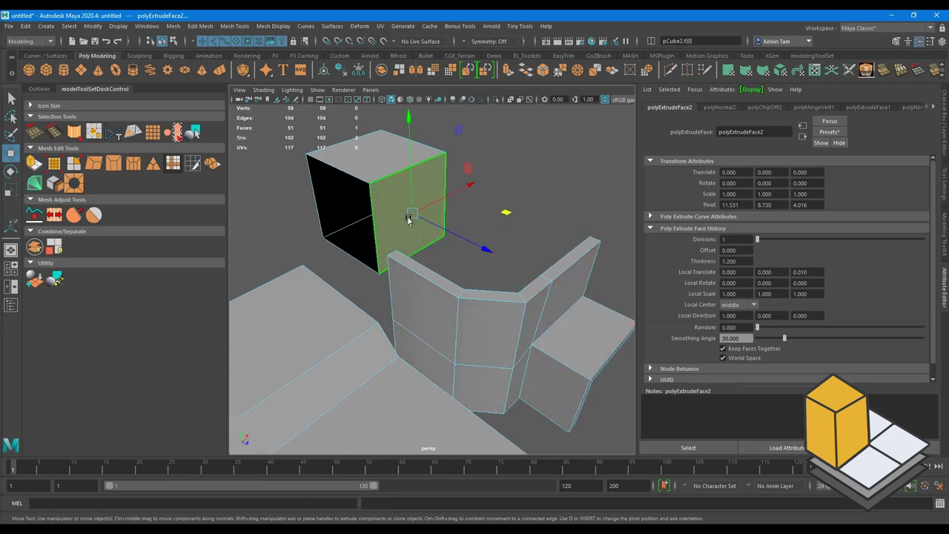
key("shift+period")
left_click(34, 163)
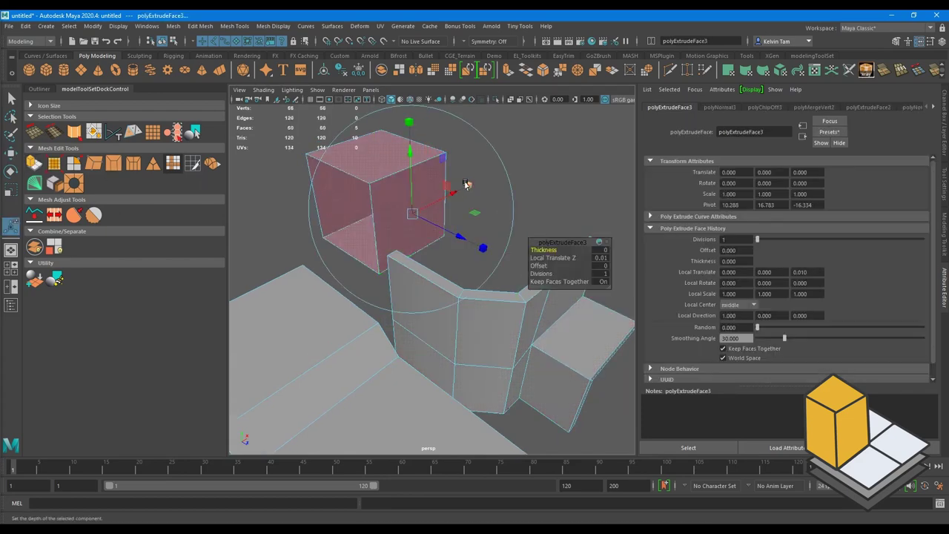
left_click(450, 227)
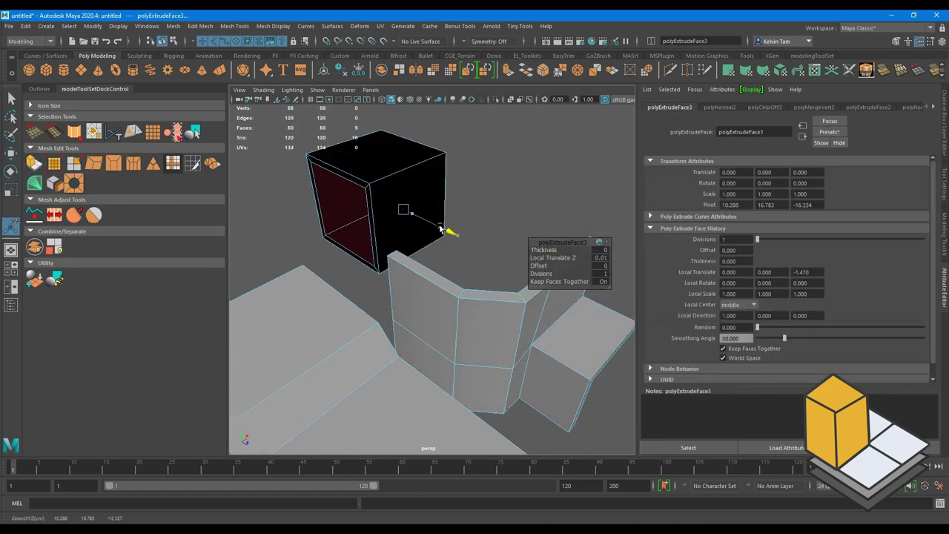
left_click_drag(451, 226, 487, 243)
key("w")
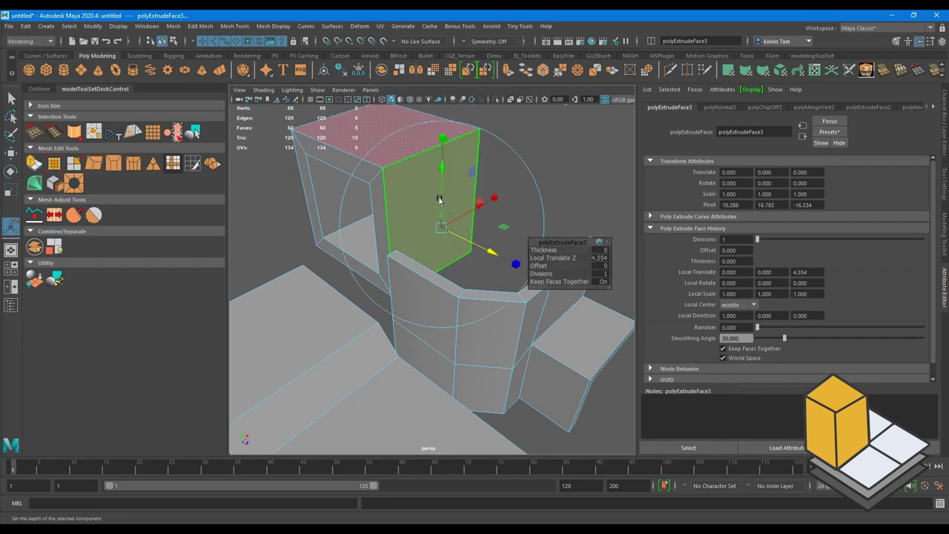
Step: Toggle smooth preview on and off, return to object mode, and reselect the whole mesh
left_click_drag(440, 207, 402, 232, "alt")
key("3")
key("1")
key("F8")
left_click(490, 245)
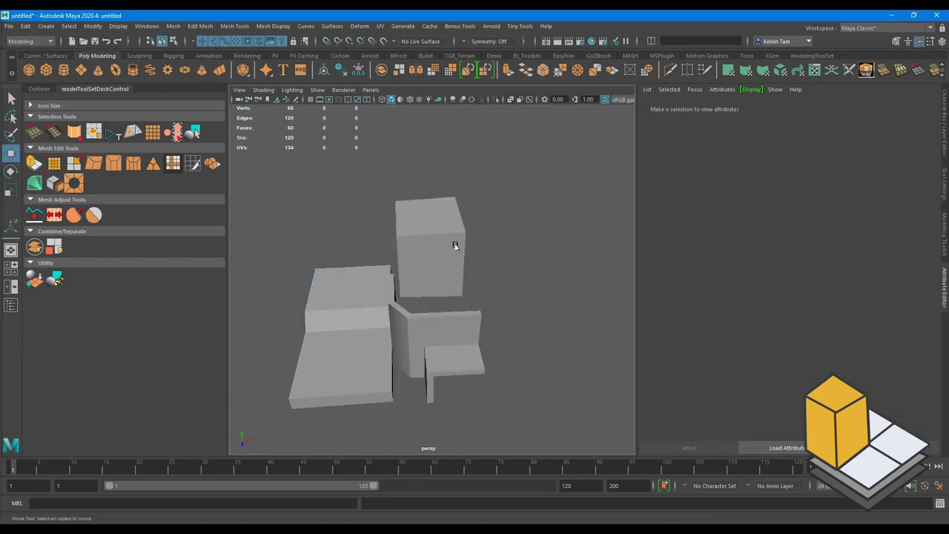
left_click(455, 246)
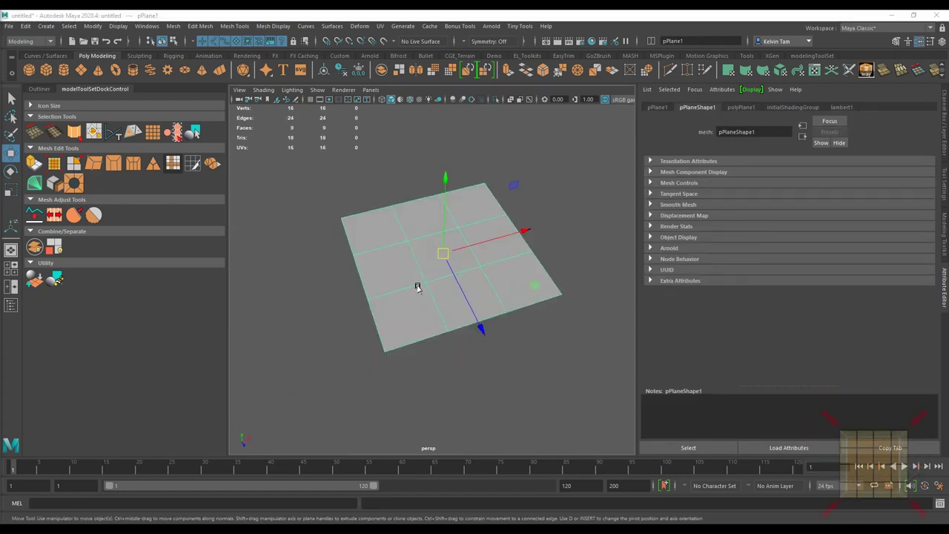
Step: Inset the selected plane faces, widening the inset offset
scroll(392, 280, "up", 1)
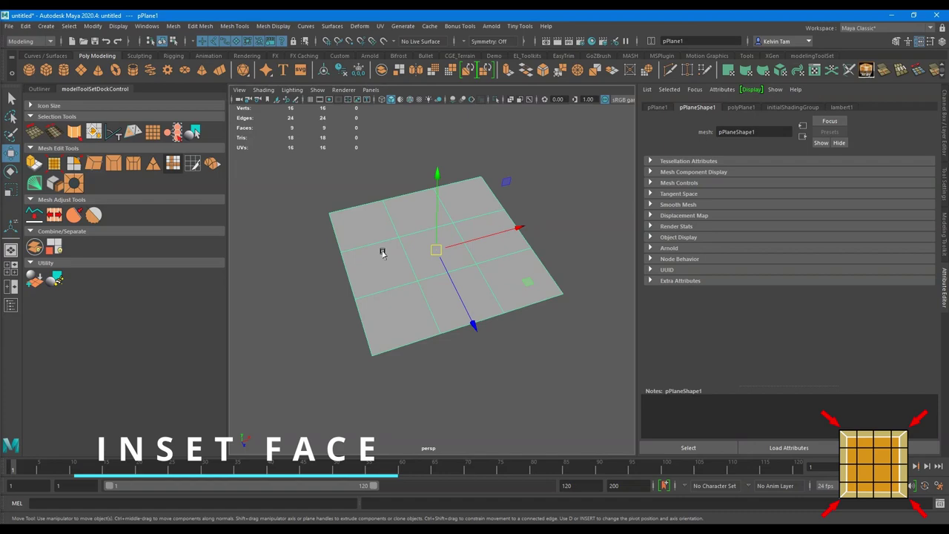
key("F11")
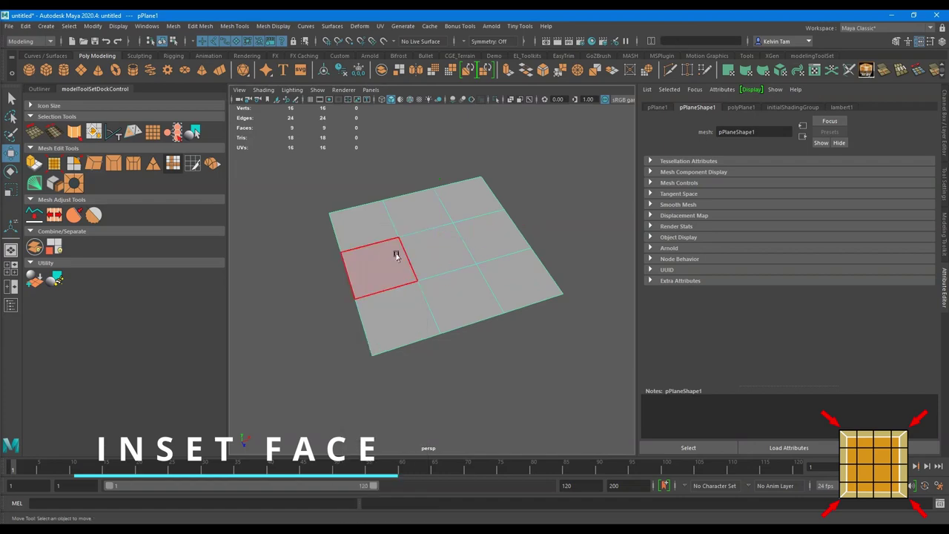
left_click(393, 254)
right_click_drag(399, 256, 392, 226, "shift")
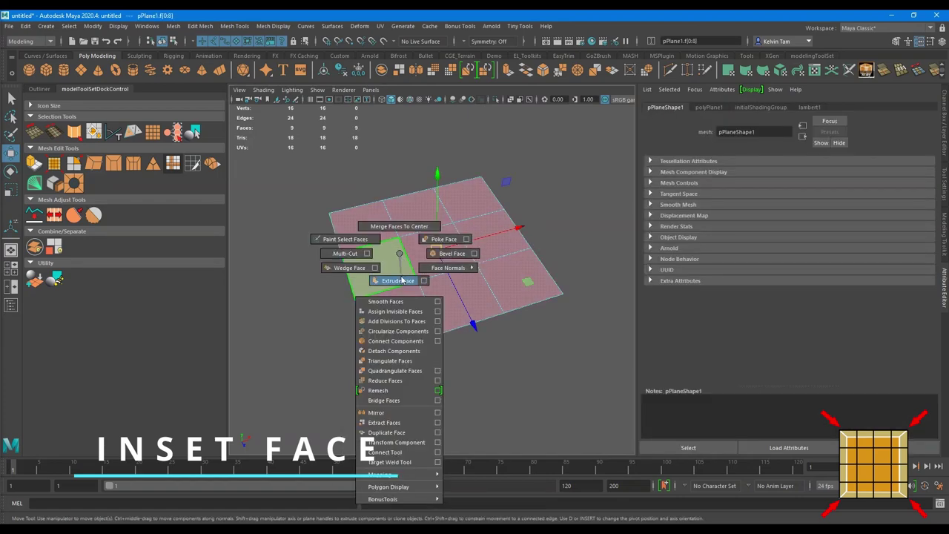
left_click_drag(541, 265, 586, 265)
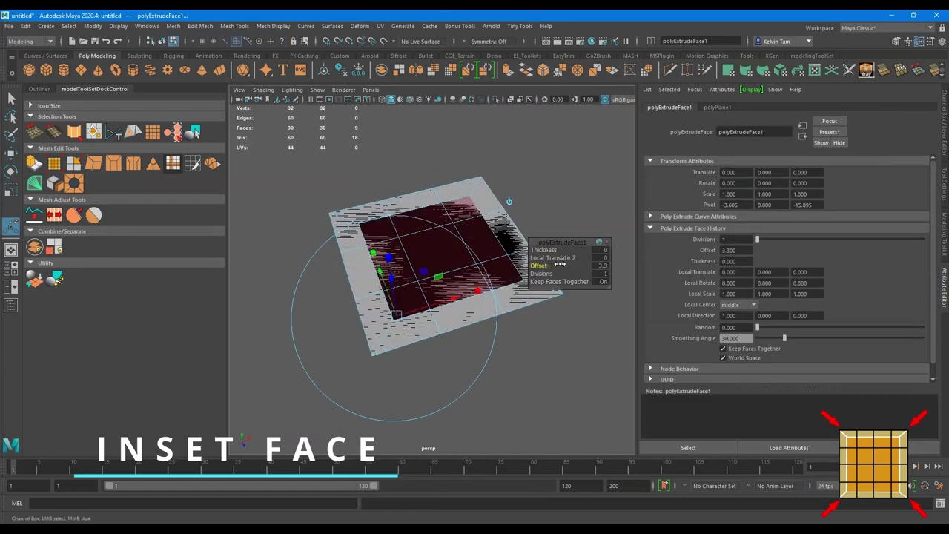
mouse_move(474, 312)
left_mouse_down("alt")
mouse_move(415, 267)
mouse_move(402, 292)
mouse_move(407, 286)
mouse_move(371, 273)
mouse_move(382, 251)
left_mouse_up("alt")
key("w")
Step: Select faces f[9] and f[10] on the plane and raise them upward
left_click(404, 264)
scroll(400, 295, "up", 3)
scroll(402, 296, "up", 3)
left_click(376, 269)
left_click(494, 276)
left_click(467, 293, "shift")
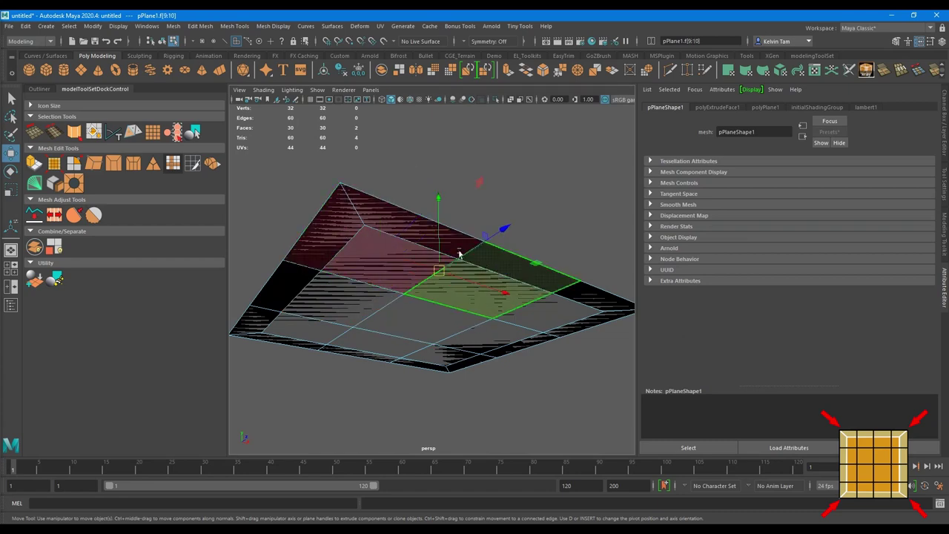
mouse_move(437, 267)
left_mouse_down()
mouse_move(446, 215)
mouse_move(449, 296)
mouse_move(437, 250)
left_mouse_up()
Step: Select the old demo plane, pPlane1, and delete it
right_click_drag(444, 250, 550, 176)
left_click(551, 176)
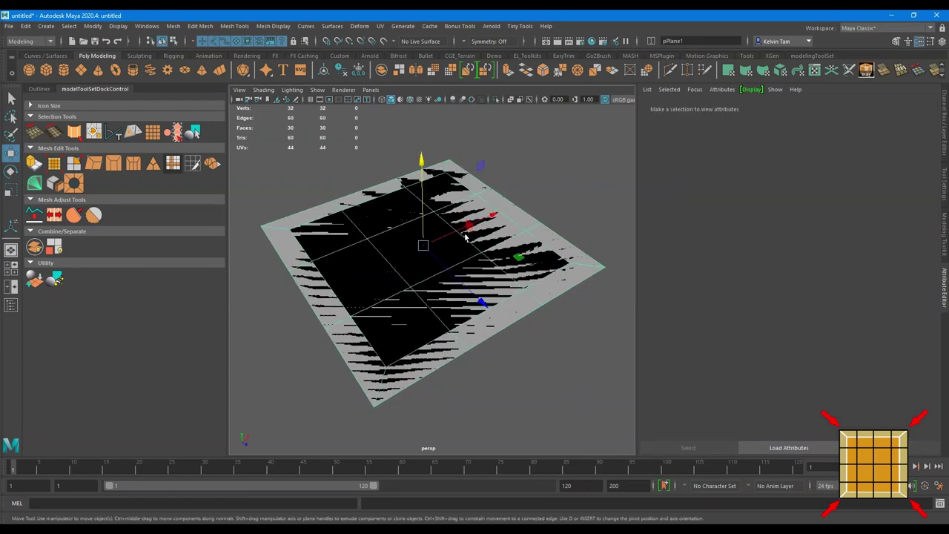
left_click(426, 233)
key("Delete")
Step: Create a new polygon plane with 4×4 subdivisions
left_click(81, 70)
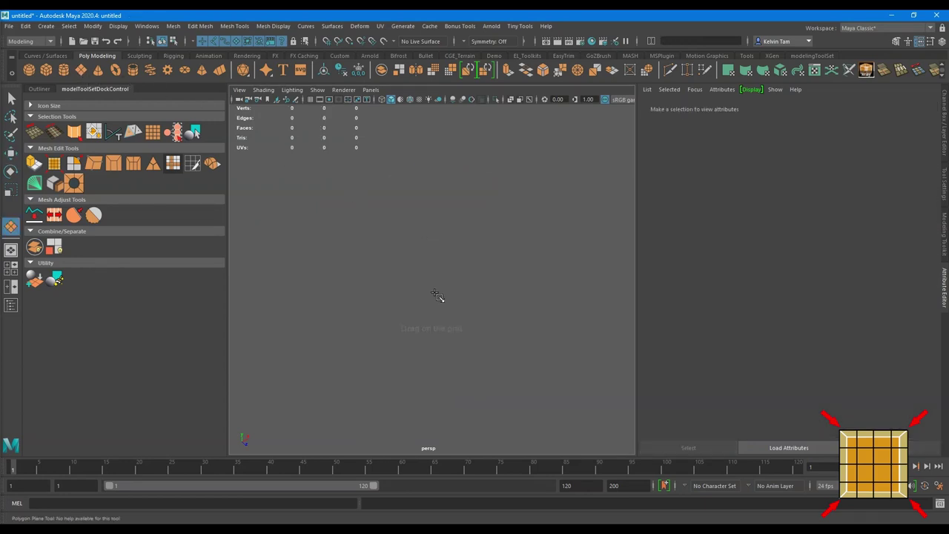
left_click(434, 296)
scroll(437, 279, "down", 3)
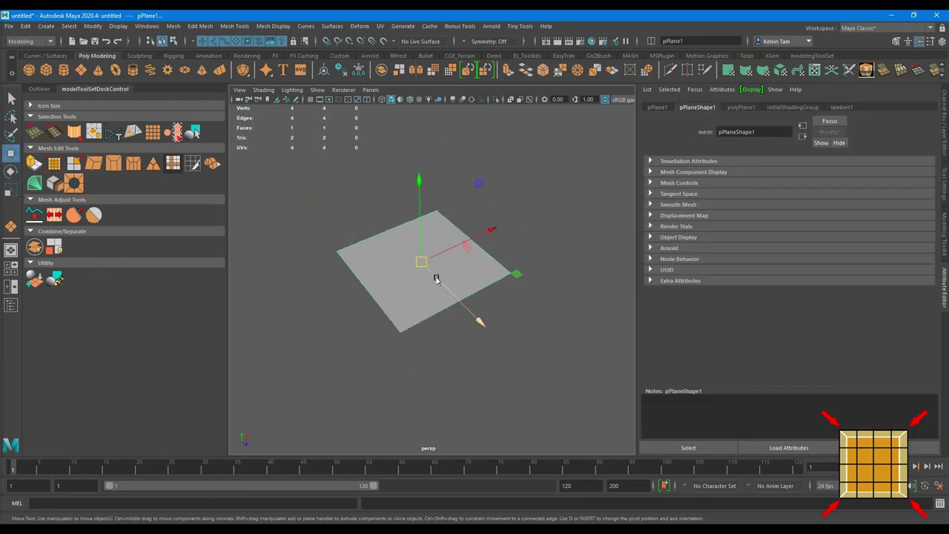
key("t")
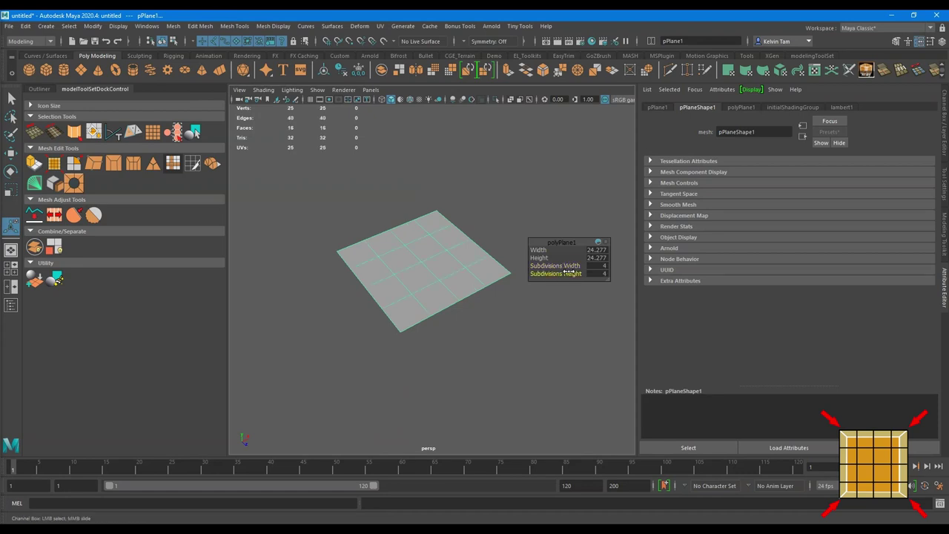
key("w")
Step: Select all 16 plane faces and Polypanel Extract them with a 2.75 offset
key("ctrl+F11")
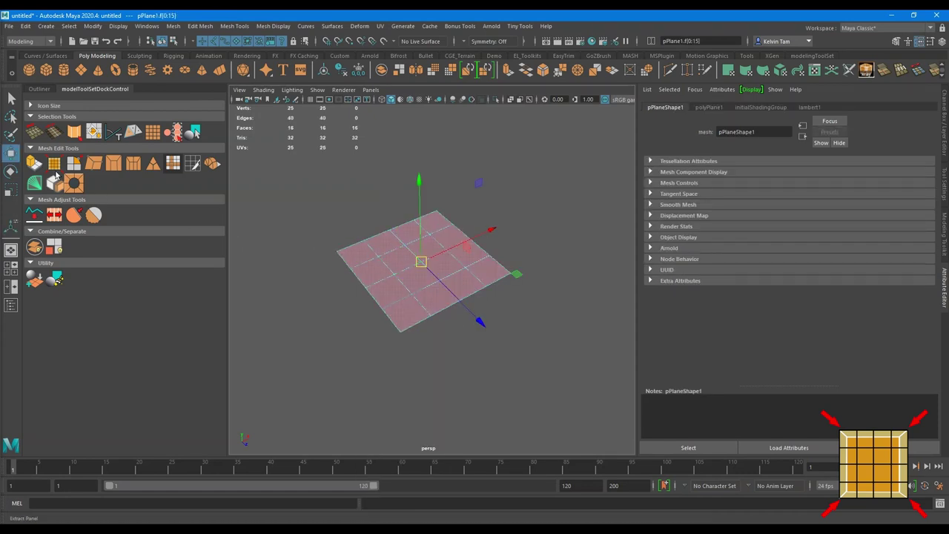
left_click(53, 164)
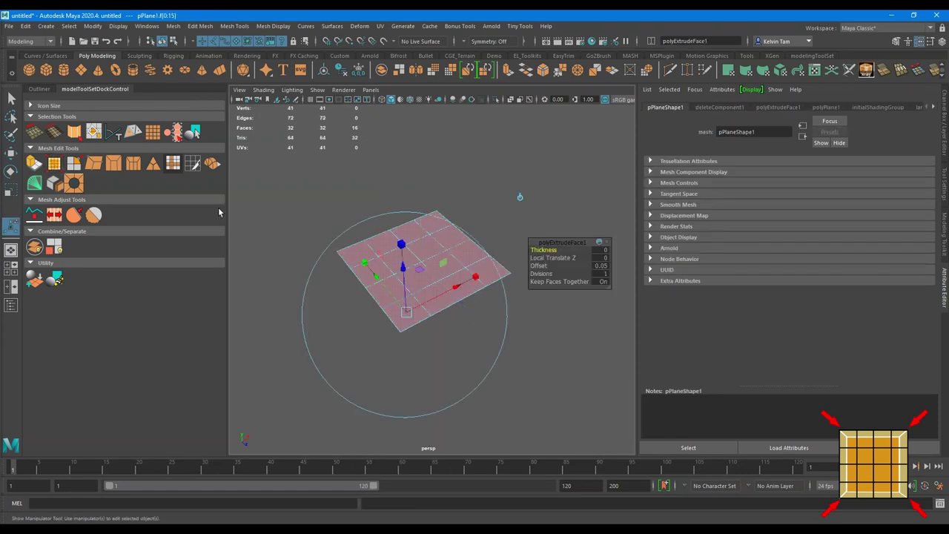
left_click_drag(537, 266, 551, 265)
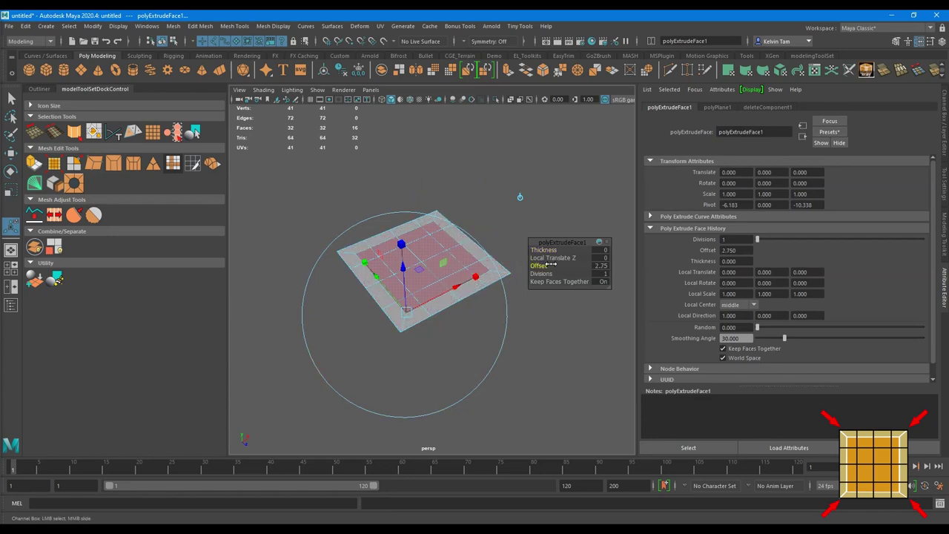
scroll(447, 268, "up", 3)
mouse_move(493, 292)
left_mouse_down("alt")
mouse_move(457, 217)
mouse_move(441, 327)
left_mouse_up("alt")
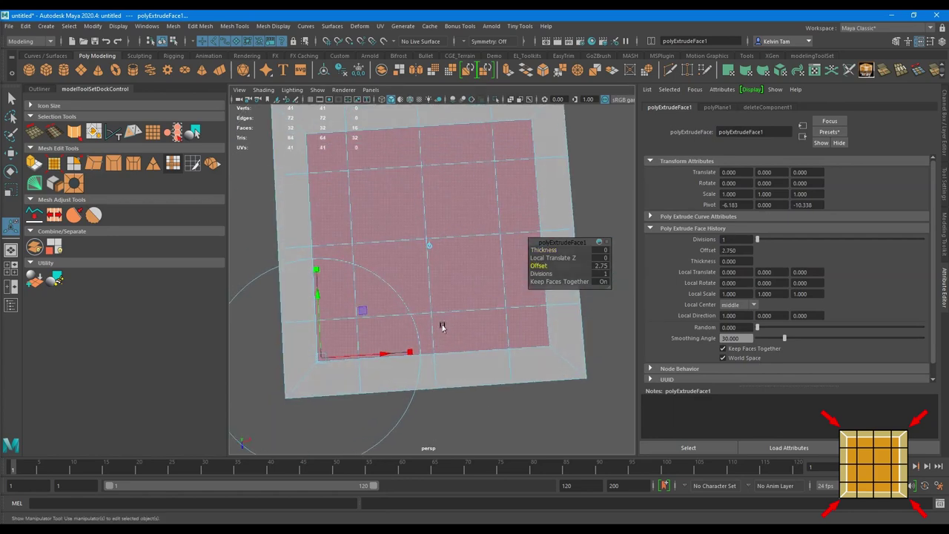
key("w")
left_click_drag(449, 280, 450, 296, "alt")
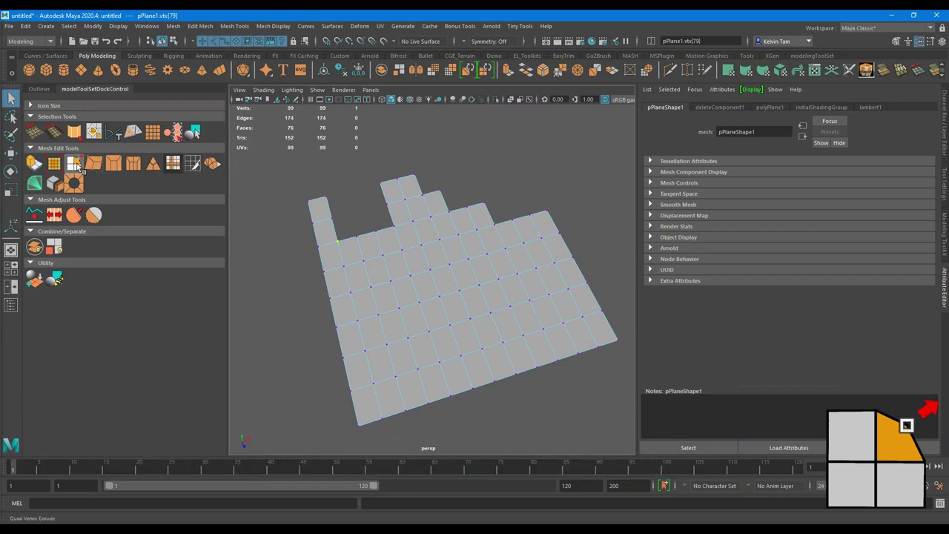
Step: Fill the first notches of the stepped edge with new quads using Quad Vertex Extrude
left_click(76, 166)
left_click_drag(415, 244, 390, 288, "alt")
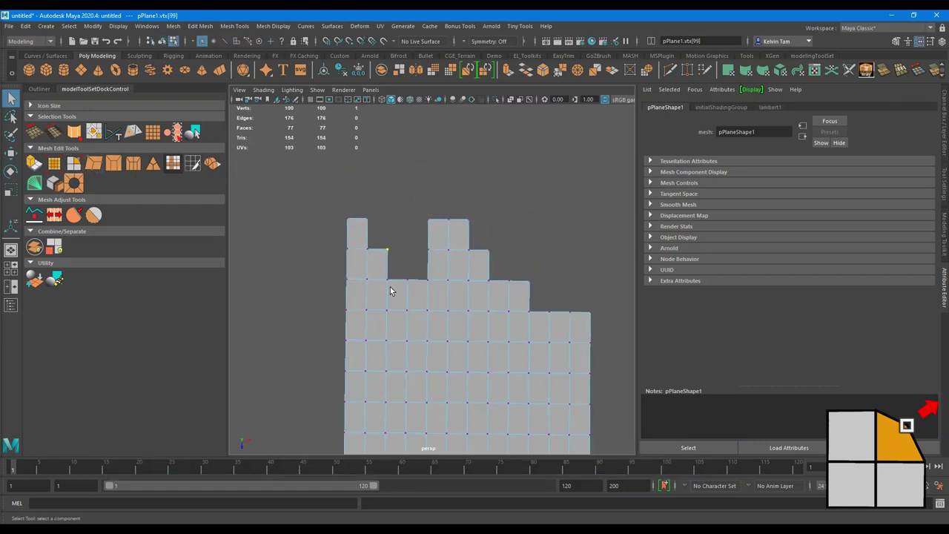
scroll(351, 272, "up", 3)
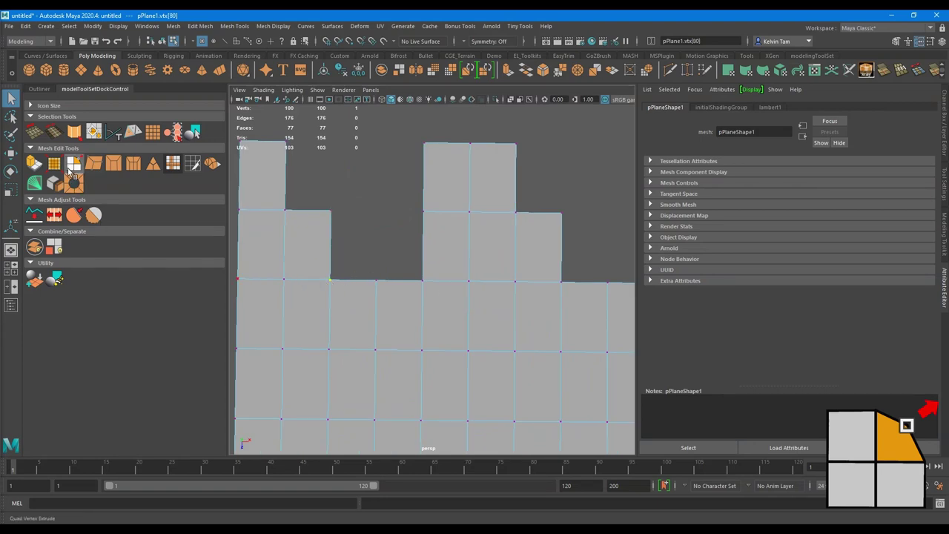
left_click(74, 164)
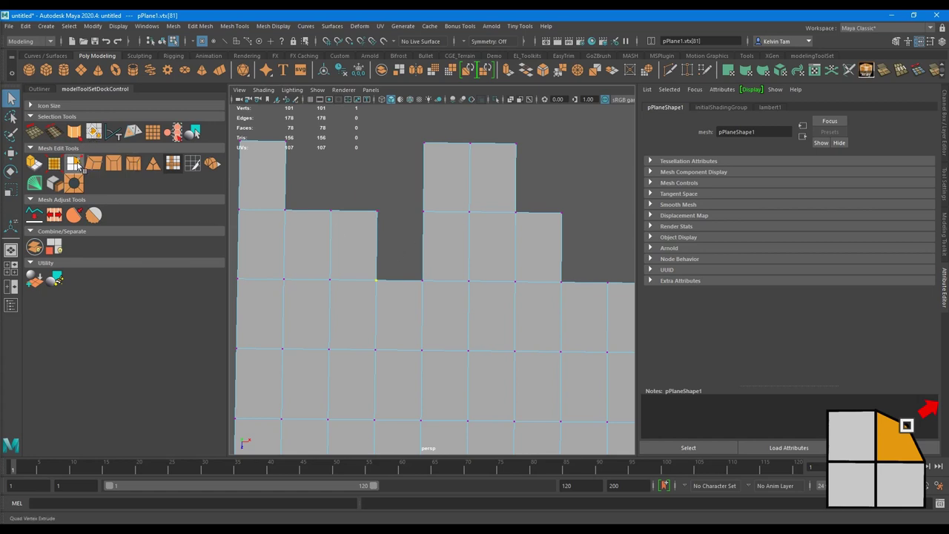
left_click(74, 165)
mouse_move(445, 282)
left_mouse_down("alt")
mouse_move(455, 266)
mouse_move(438, 249)
mouse_move(318, 229)
mouse_move(373, 258)
mouse_move(451, 261)
mouse_move(455, 275)
left_mouse_up("alt")
key("w")
Step: Extrude new vertices from further corner vertices and move them to square off each face
left_click(373, 257)
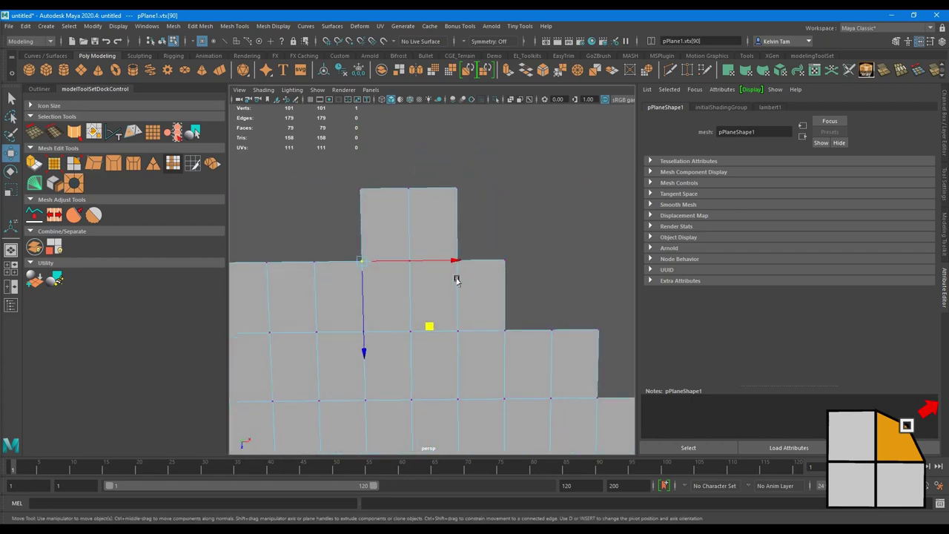
middle_click_drag(457, 288, 423, 286, "alt")
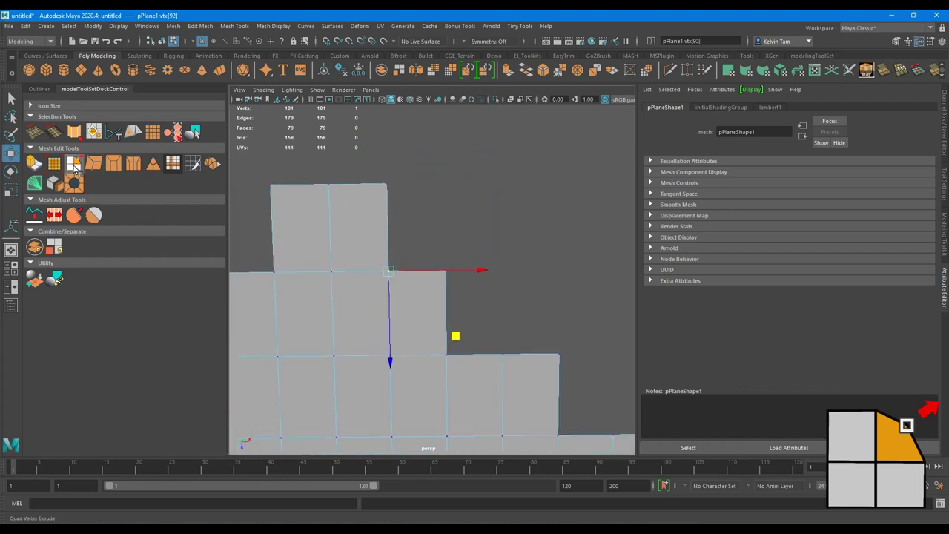
left_click(74, 163)
mouse_move(450, 334)
middle_mouse_down()
mouse_move(511, 255)
mouse_move(505, 246)
middle_mouse_up()
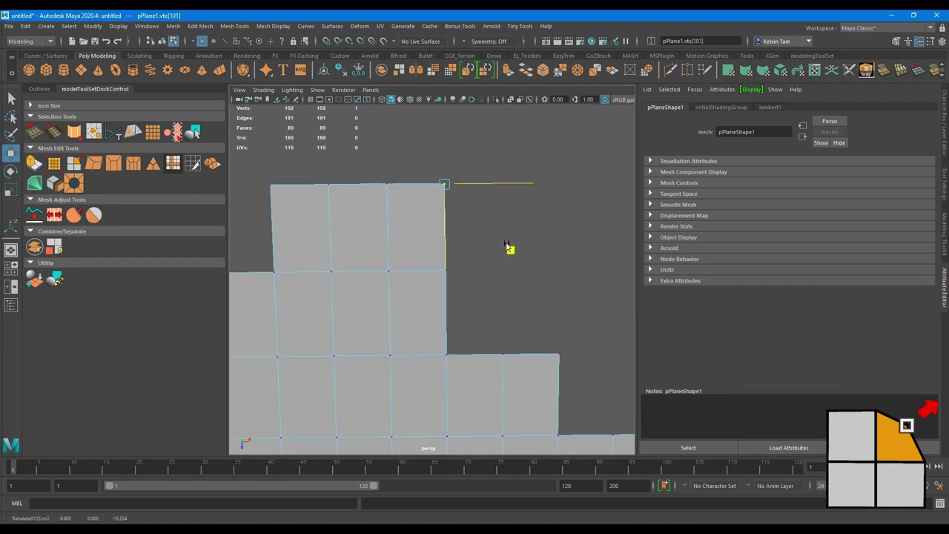
left_click(445, 354)
mouse_move(483, 344)
middle_mouse_down("alt")
mouse_move(465, 272)
mouse_move(491, 339)
mouse_move(533, 254)
mouse_move(546, 252)
middle_mouse_up("alt")
middle_click_drag(510, 310, 551, 296, "shift")
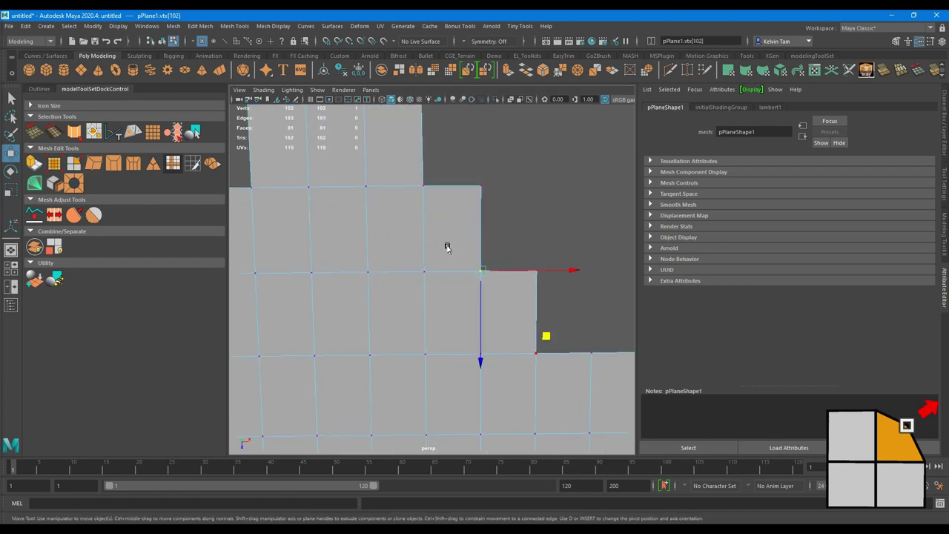
mouse_move(550, 339)
middle_mouse_down()
mouse_move(576, 269)
mouse_move(602, 250)
middle_mouse_up()
middle_click_drag(572, 289, 412, 269, "alt")
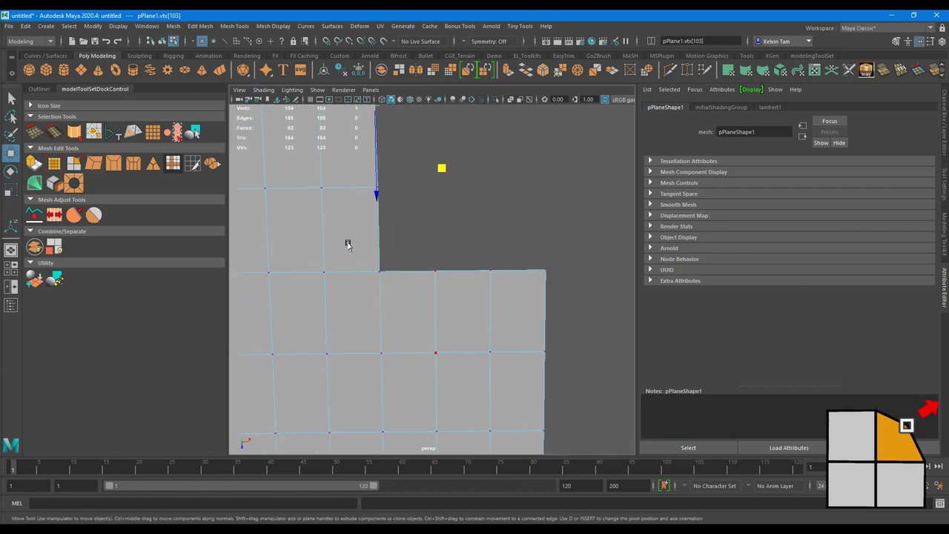
mouse_move(347, 245)
middle_mouse_down("shift")
mouse_move(465, 332)
mouse_move(501, 252)
middle_mouse_up("shift")
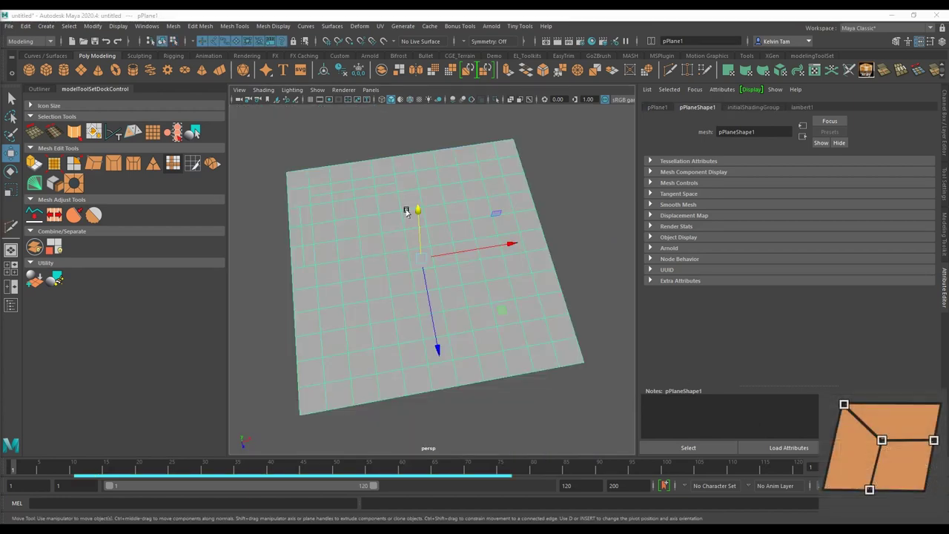
Step: Select four edges on the grid plane and apply Quad Corner Connect
right_click_drag(412, 239, 395, 177)
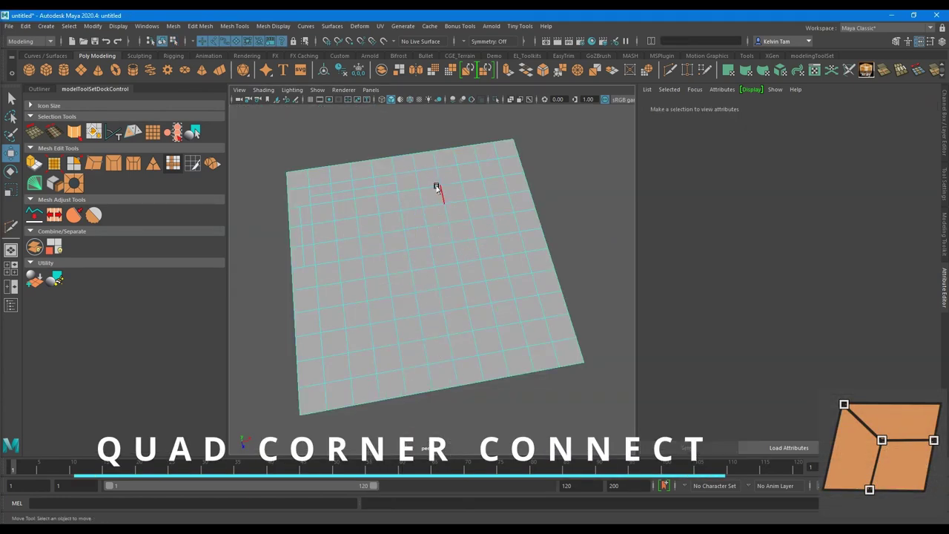
left_click(436, 187)
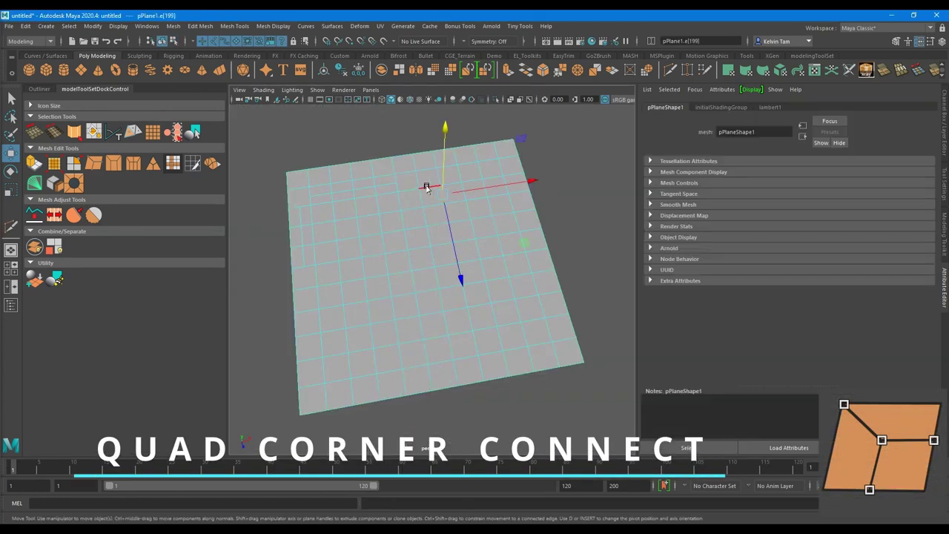
left_click(438, 225, "shift")
left_click(428, 236, "shift")
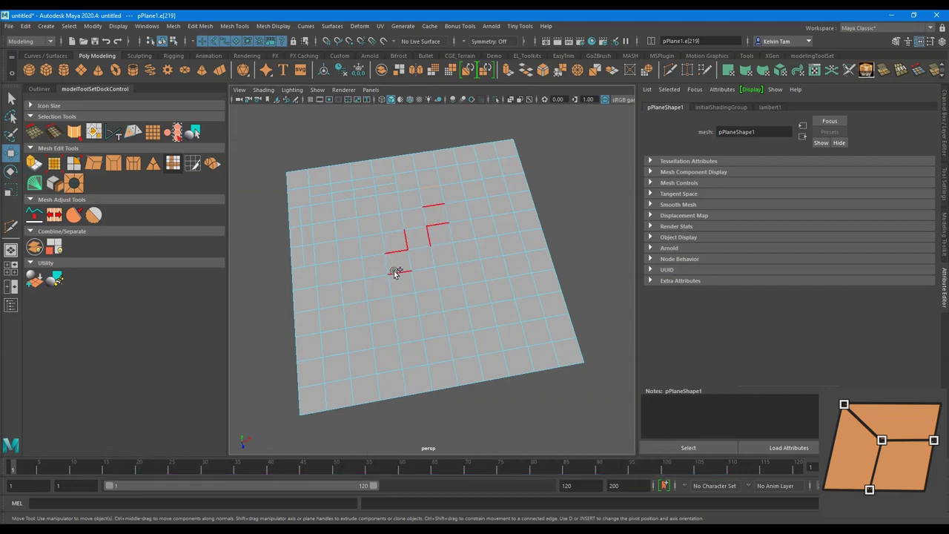
left_click(400, 293, "shift")
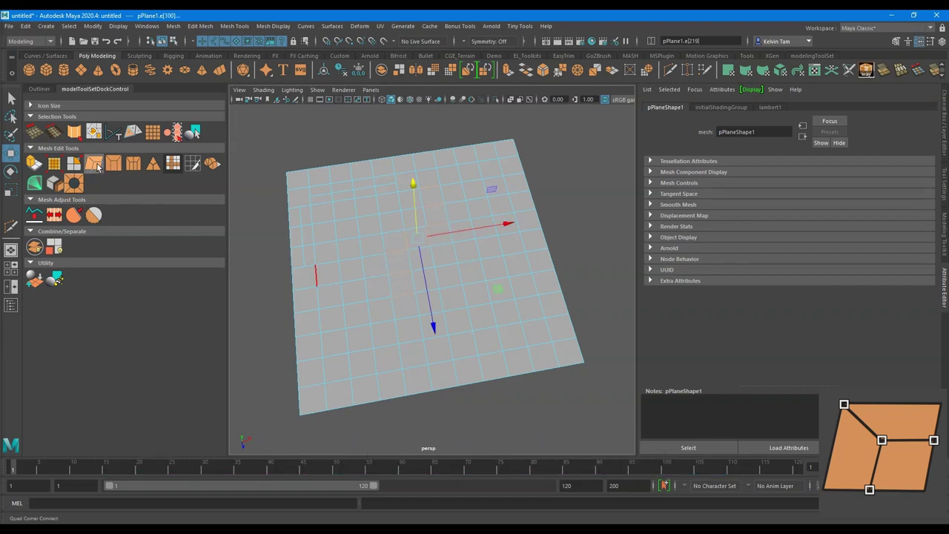
left_click(94, 163)
Step: Select another column and pair of edges and apply Quad Corner Connect again
left_click_drag(277, 205, 438, 250, "alt")
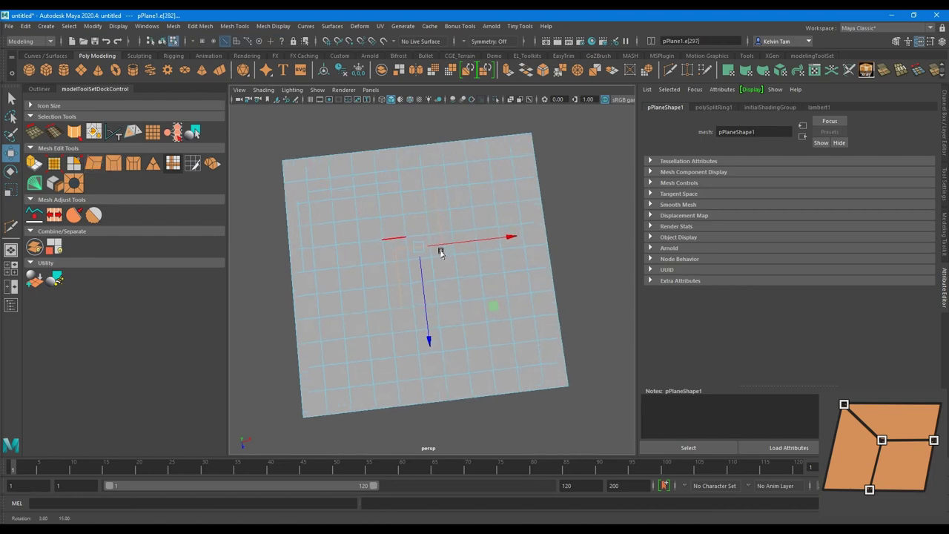
middle_click_drag(454, 239, 415, 216, "alt")
left_click(428, 206)
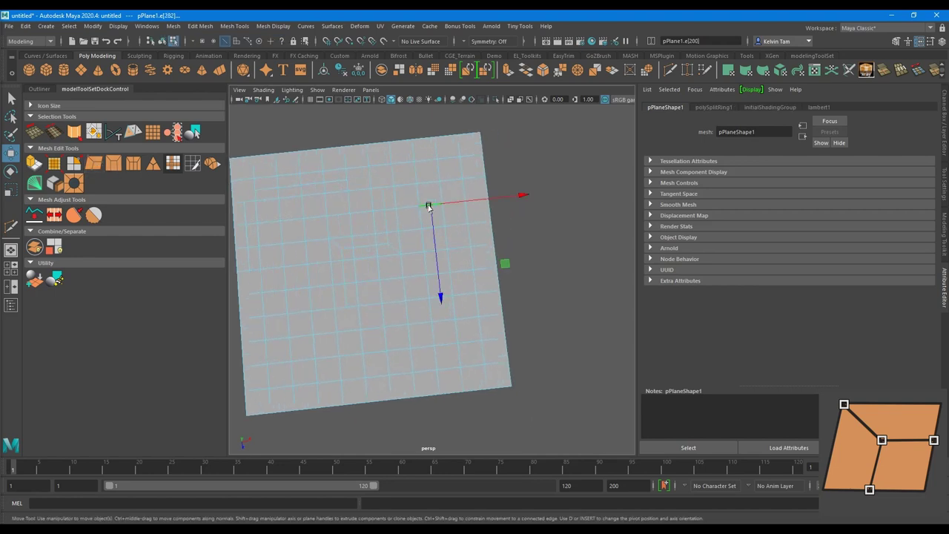
left_click(434, 228, "shift")
left_click(434, 252, "shift")
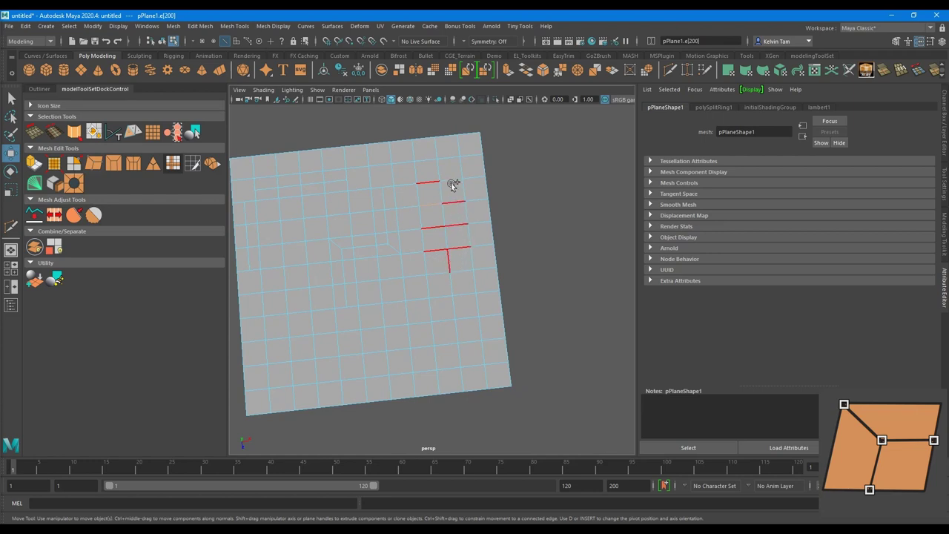
left_click(480, 244)
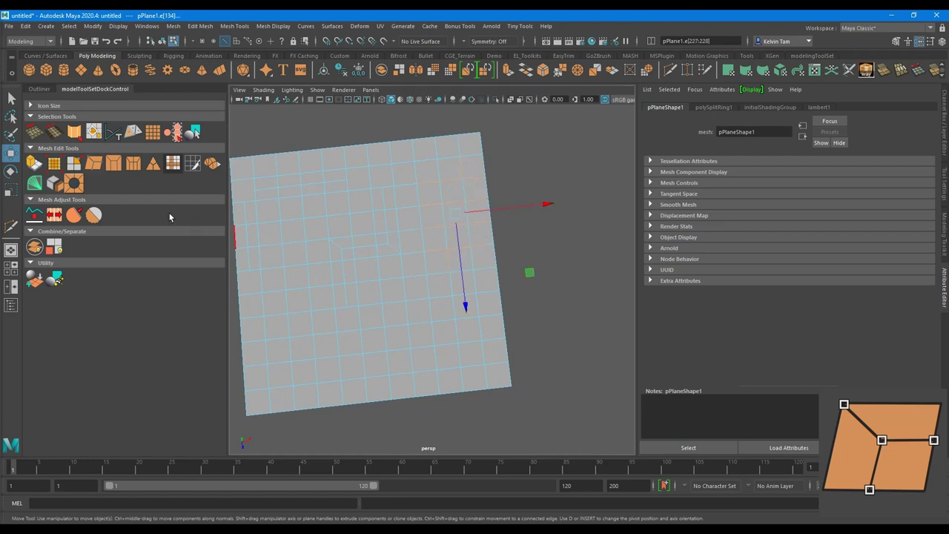
left_click(79, 180)
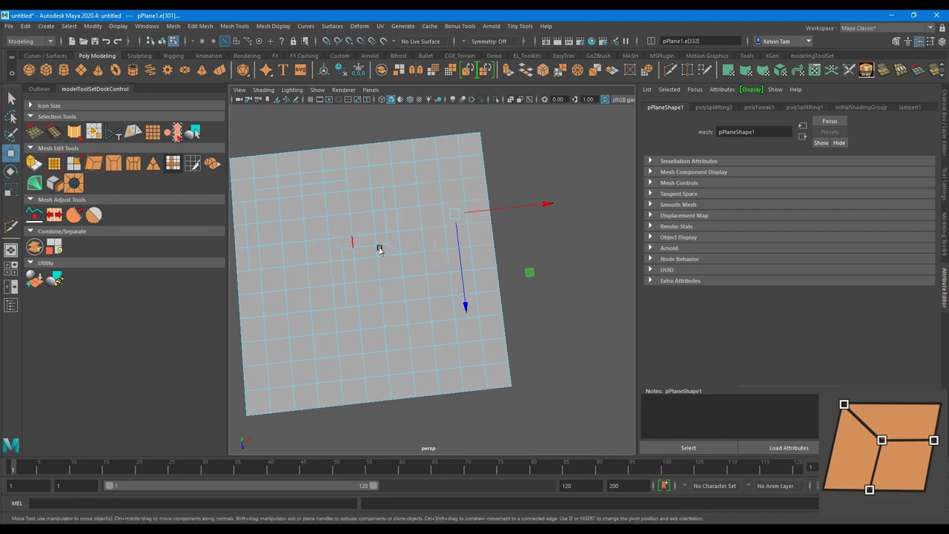
Step: Clear the edge selection, pick a top-left face, then clear that selection too
mouse_move(377, 248)
left_mouse_down("alt")
mouse_move(498, 275)
mouse_move(493, 260)
left_mouse_up("alt")
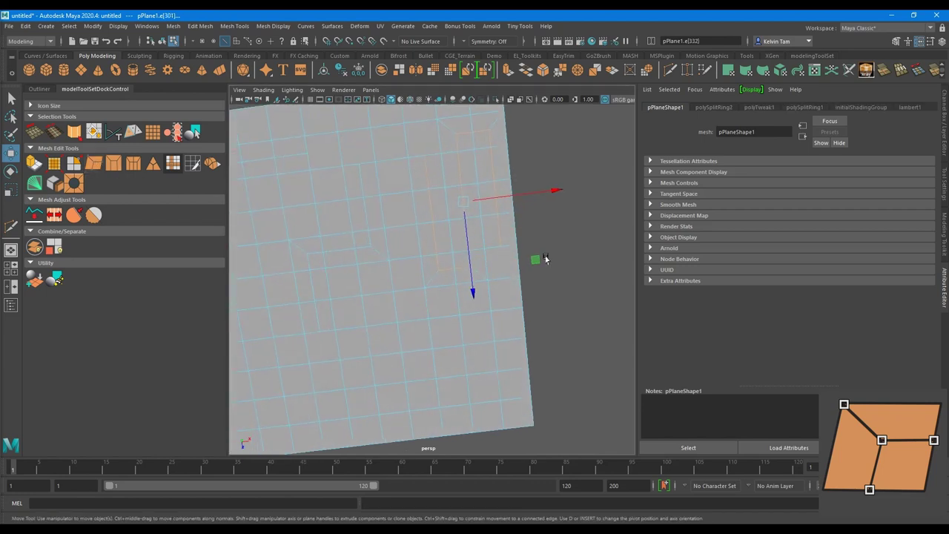
left_click(550, 301)
mouse_move(550, 301)
left_mouse_down("alt")
mouse_move(412, 233)
mouse_move(438, 275)
mouse_move(386, 250)
left_mouse_up("alt")
right_click_drag(366, 210, 368, 221)
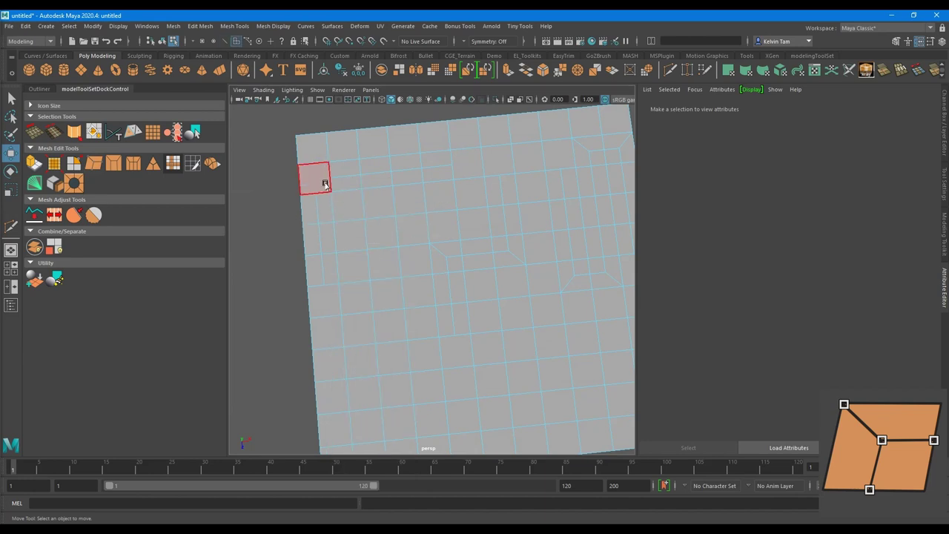
left_click(324, 184)
left_click(102, 169)
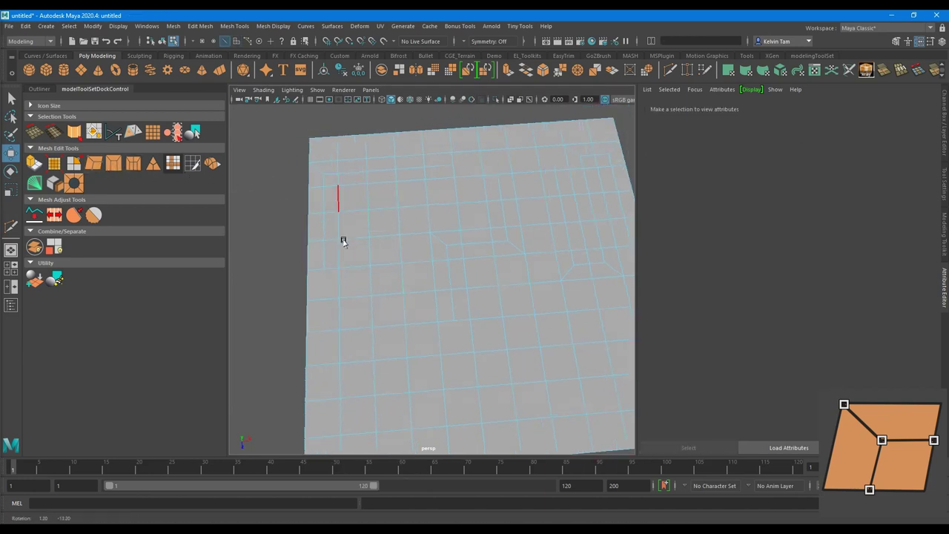
mouse_move(334, 208)
left_mouse_down("alt")
mouse_move(346, 237)
mouse_move(373, 245)
left_mouse_up("alt")
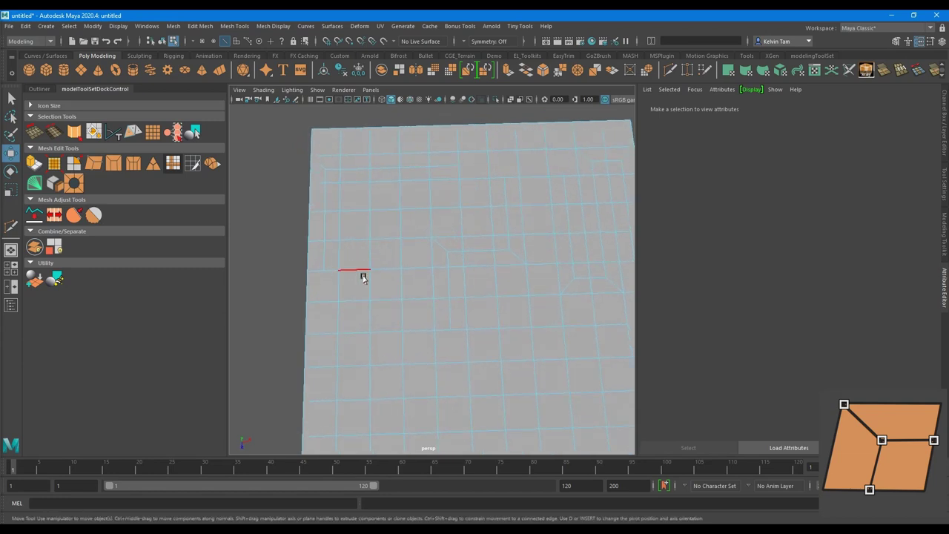
mouse_move(363, 277)
left_mouse_down("alt")
mouse_move(408, 271)
mouse_move(429, 234)
left_mouse_up("alt")
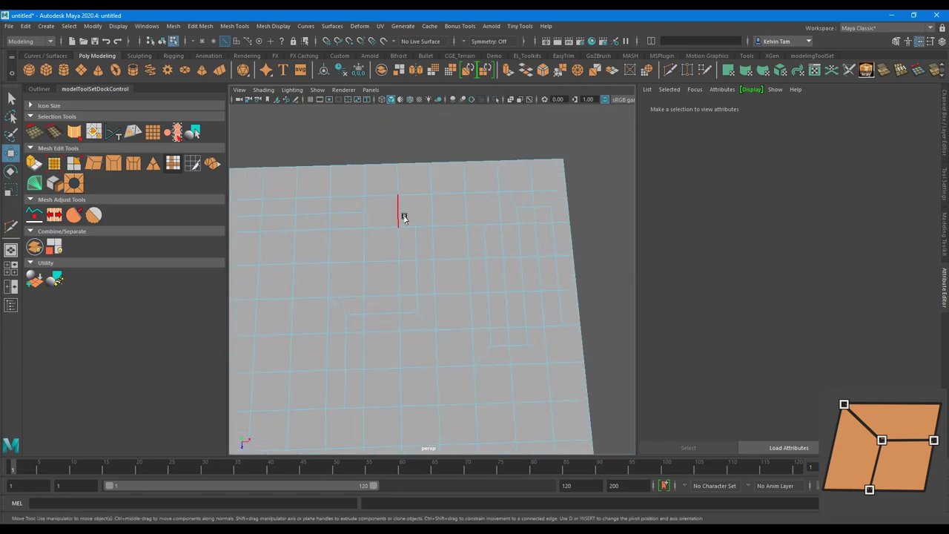
Step: Exit the Multi-Cut tool for Move, select and deselect a face, and view the plane from above
key("ctrl+shift+x")
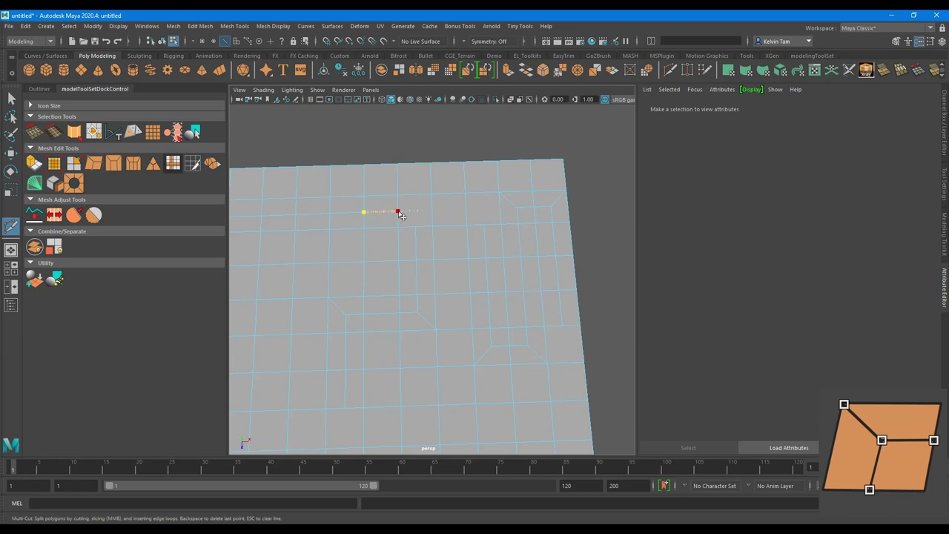
key("w")
right_click_drag(426, 208, 425, 234)
left_click(414, 210)
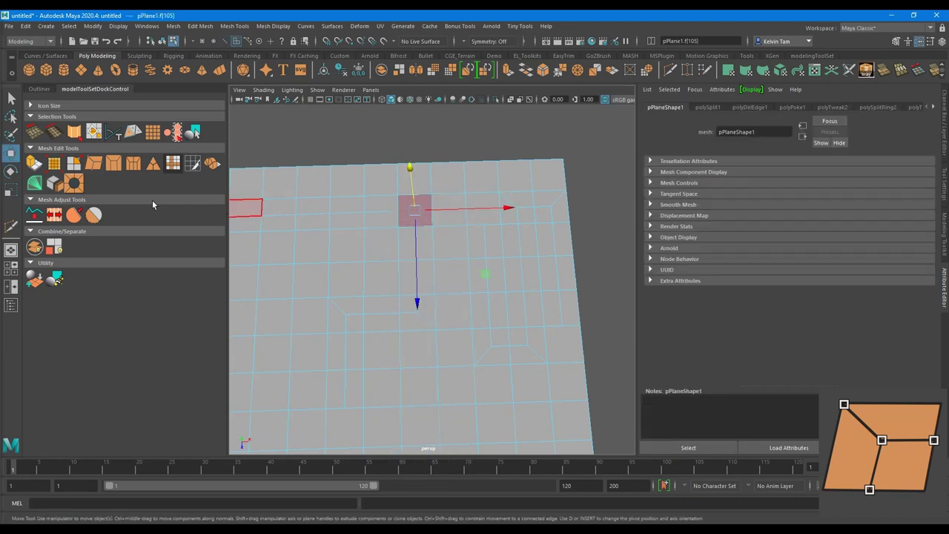
left_click(229, 201)
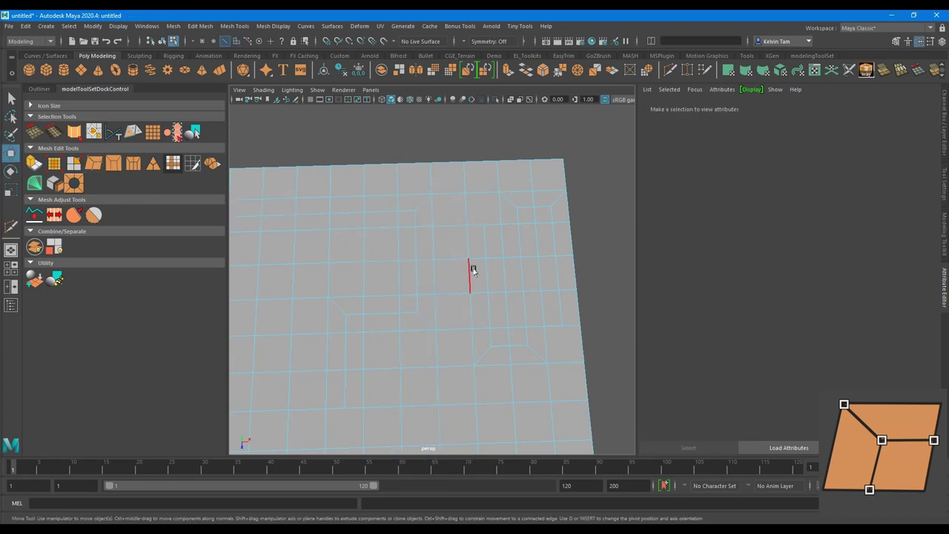
mouse_move(508, 281)
left_mouse_down("alt")
mouse_move(511, 272)
mouse_move(467, 309)
mouse_move(444, 269)
left_mouse_up("alt")
mouse_move(358, 336)
left_mouse_down("alt")
mouse_move(405, 274)
mouse_move(446, 276)
left_mouse_up("alt")
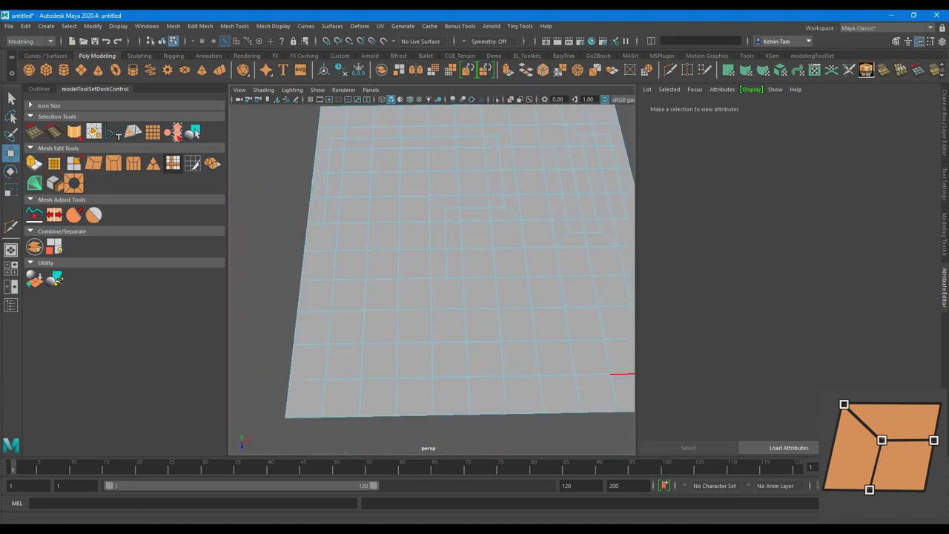
Step: Select the grid plane and switch it to face selection
left_click(419, 231)
left_click_drag(420, 231, 413, 214, "alt")
right_click_drag(413, 214, 370, 185)
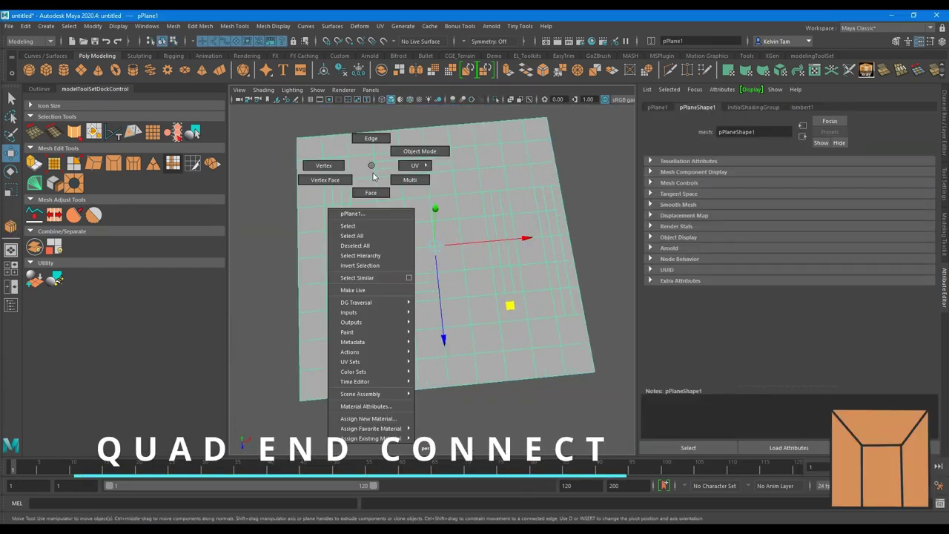
left_click(335, 143)
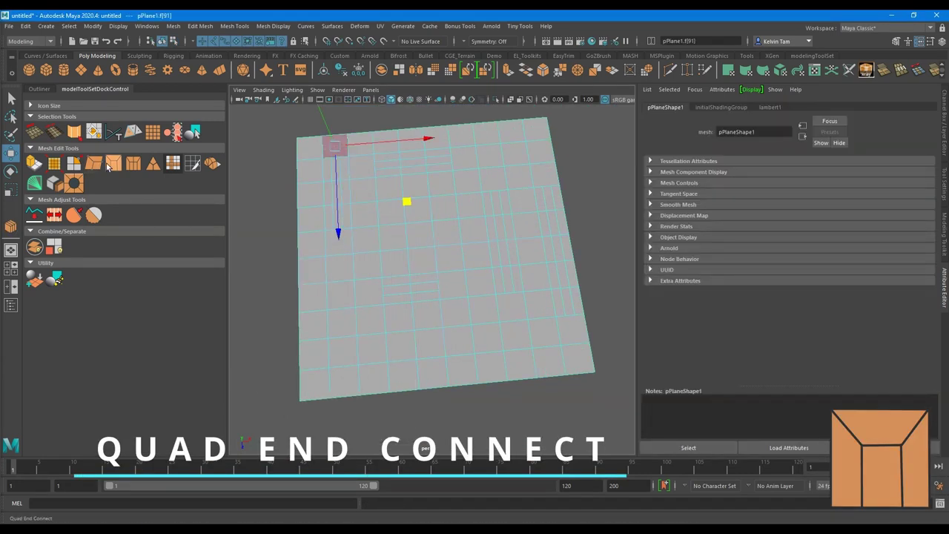
left_click(109, 165)
scroll(434, 218, "up", 3)
scroll(377, 197, "up", 2)
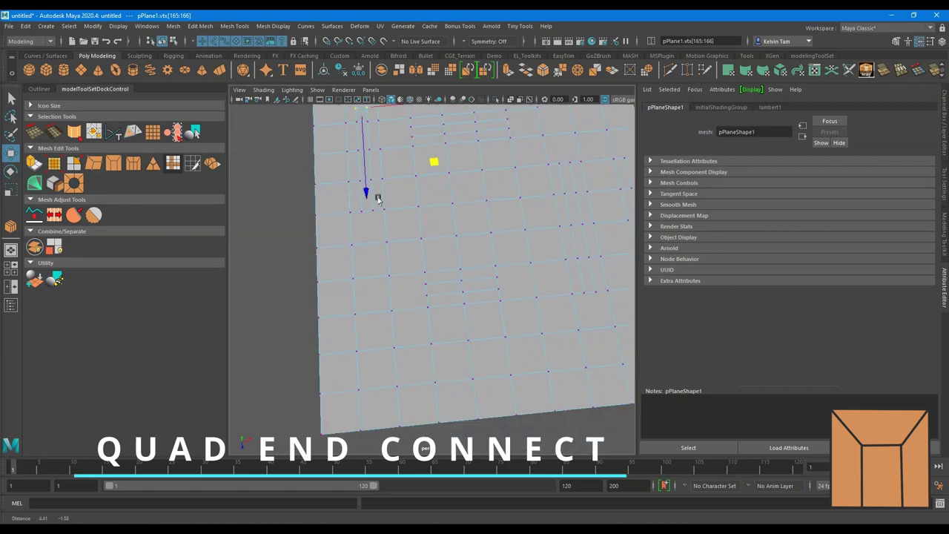
left_click(360, 217)
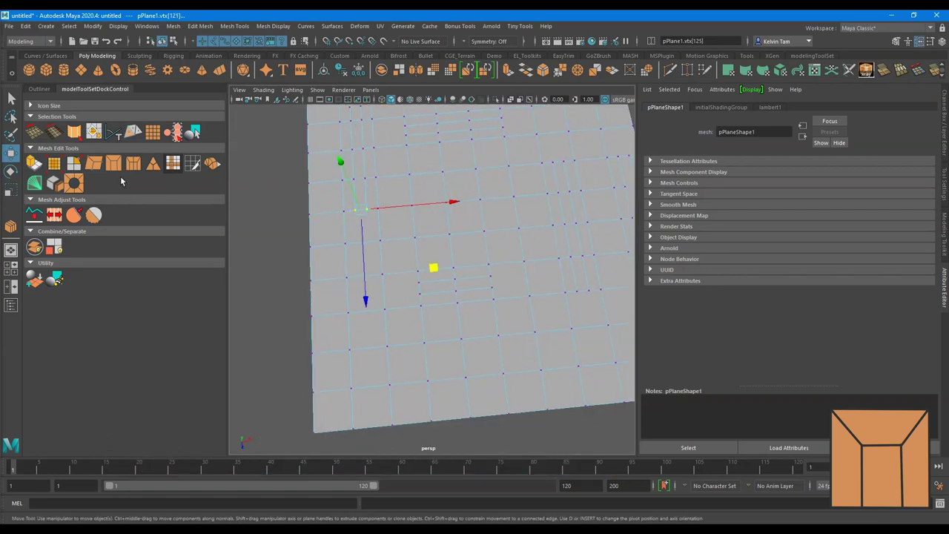
Step: Apply Quad End Connect to eight scattered faces of the plane and commit
left_click(113, 164)
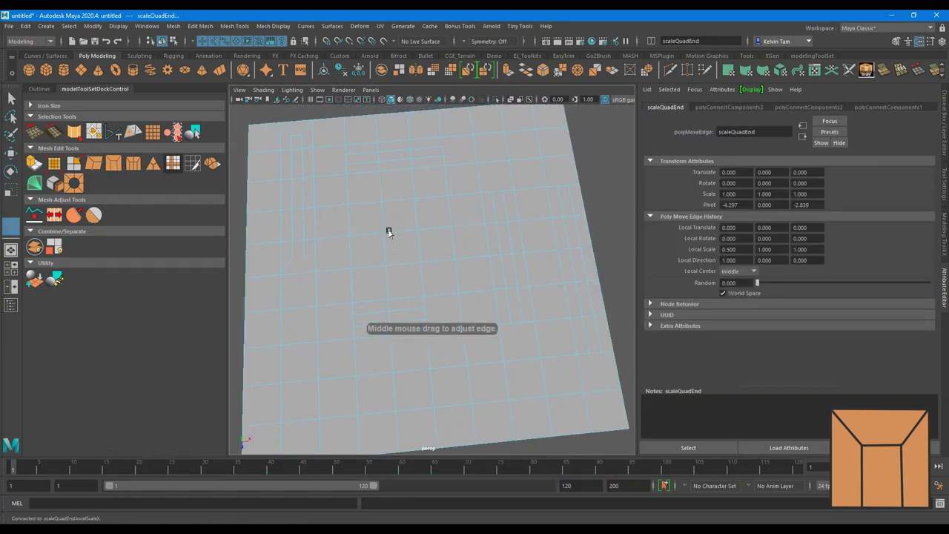
left_click(329, 159)
left_click(458, 149)
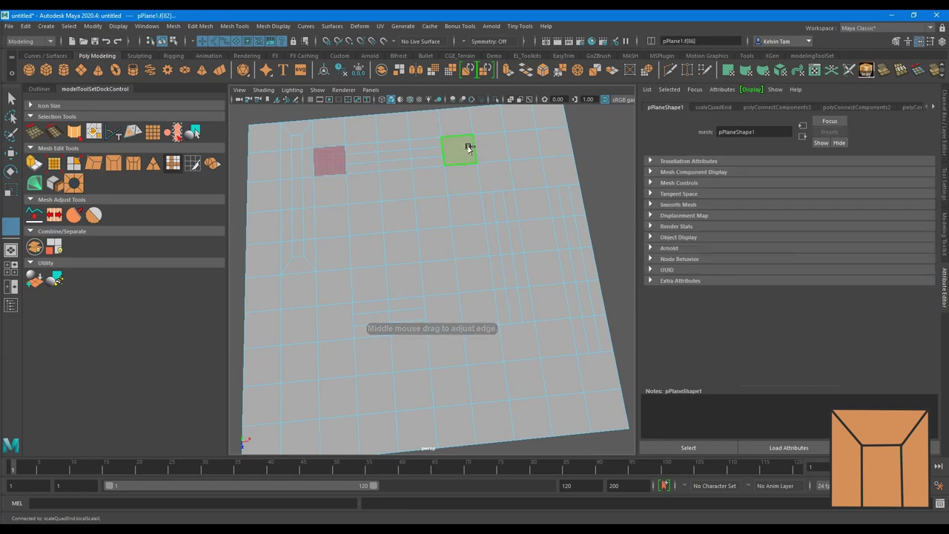
left_click(494, 176)
left_click(520, 341)
left_click(442, 312)
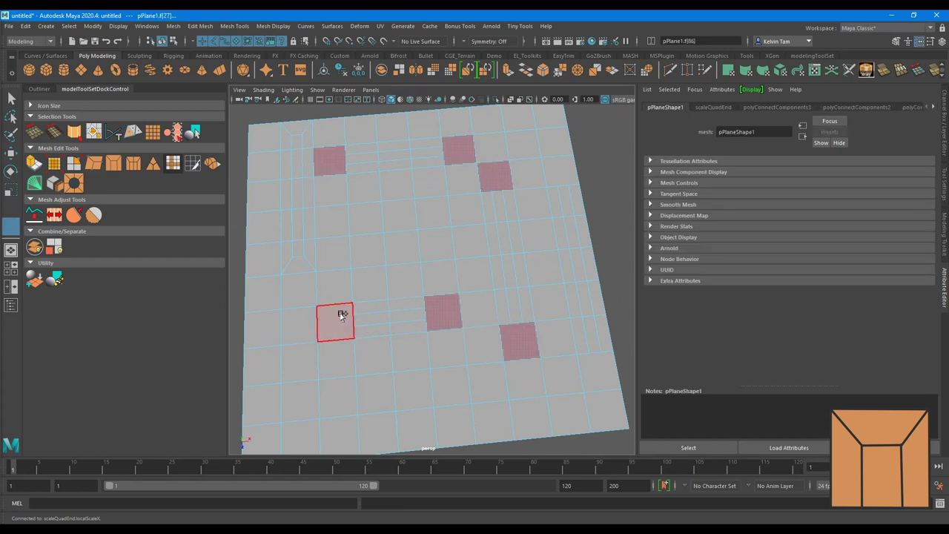
left_click(335, 322)
left_click(583, 369)
left_click(558, 172)
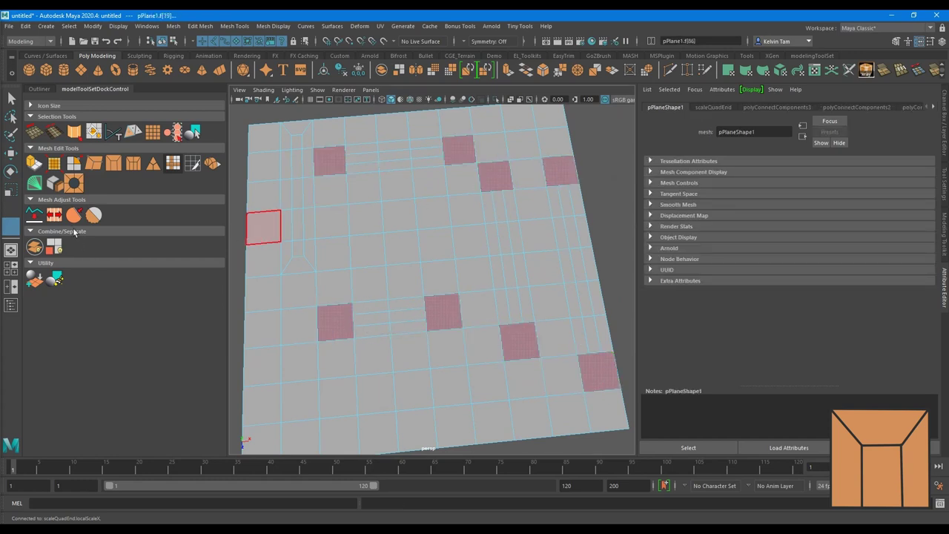
key("Return")
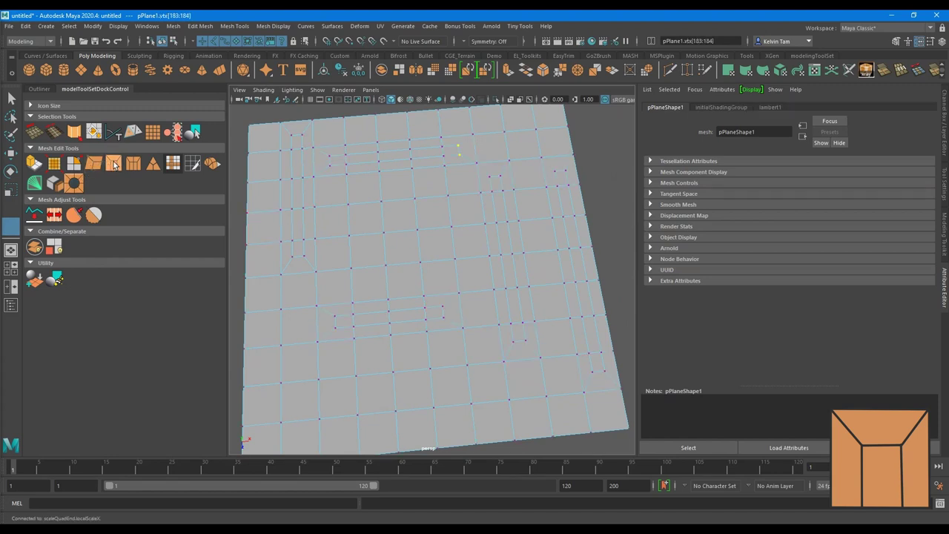
mouse_move(465, 337)
left_mouse_down("alt")
mouse_move(455, 336)
mouse_move(515, 339)
mouse_move(466, 265)
mouse_move(561, 306)
left_mouse_up("alt")
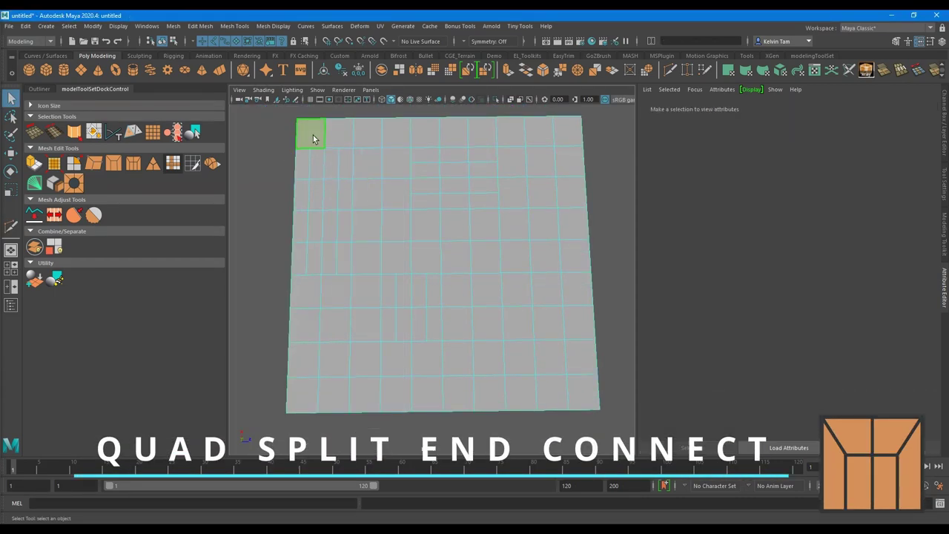
Step: Apply Quad Split End Connect to the top-left face pair and a left-edge face pair
left_click(311, 136)
left_click(336, 136, "shift")
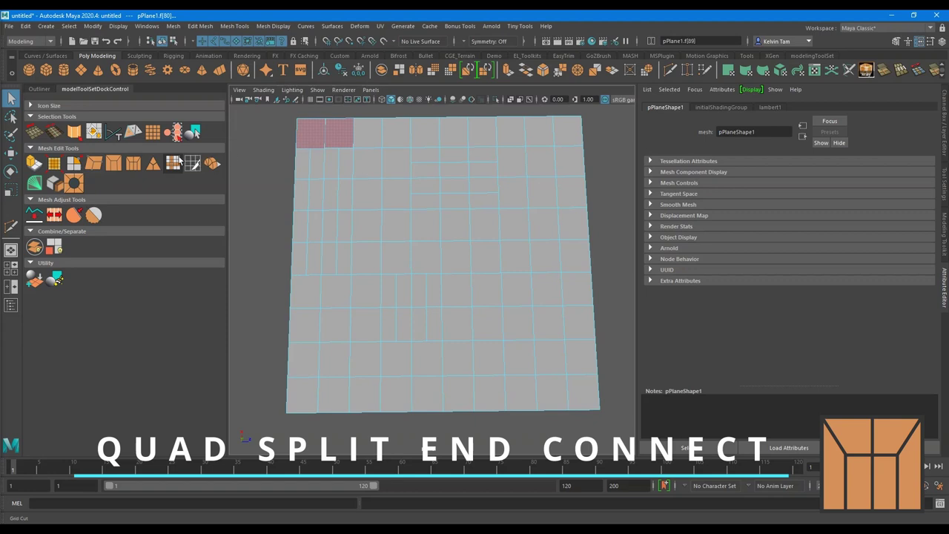
left_click(132, 163)
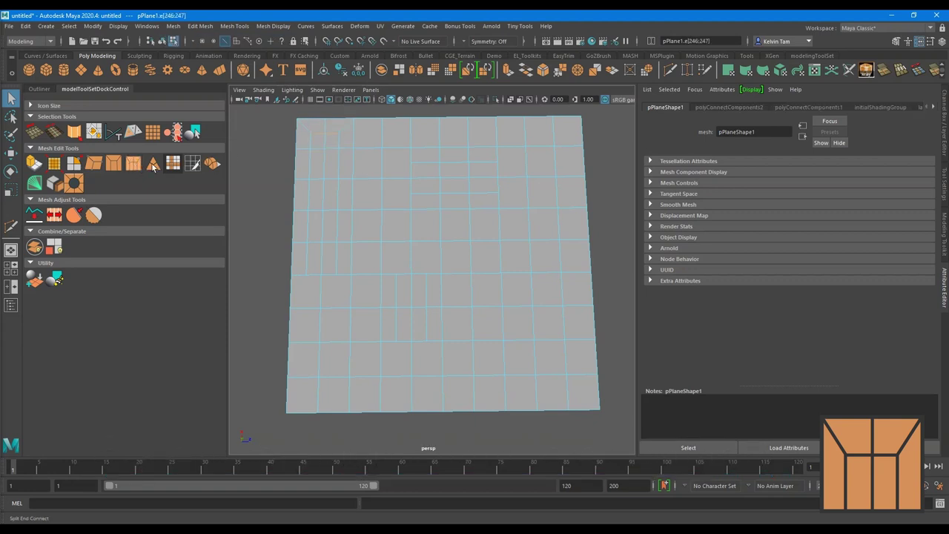
right_click_drag(318, 278, 317, 288)
left_click(310, 289)
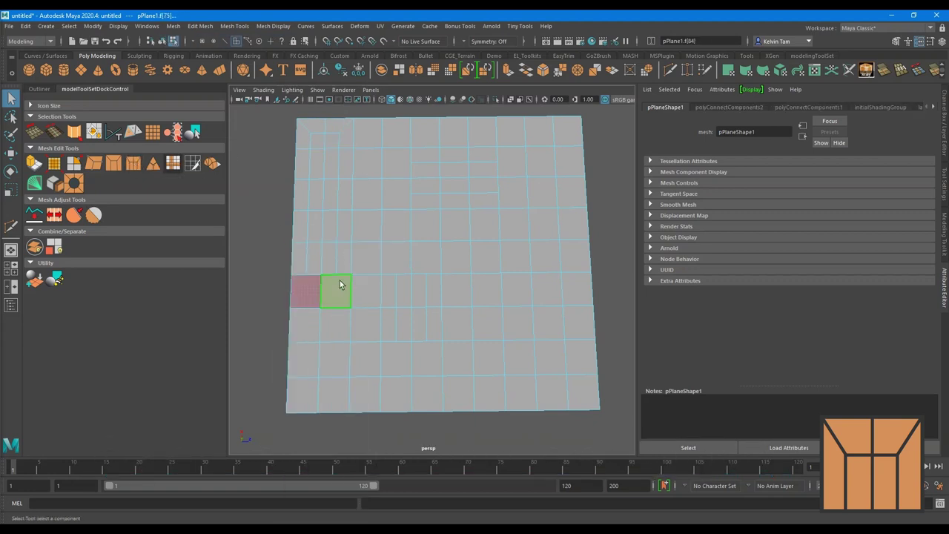
left_click(128, 167)
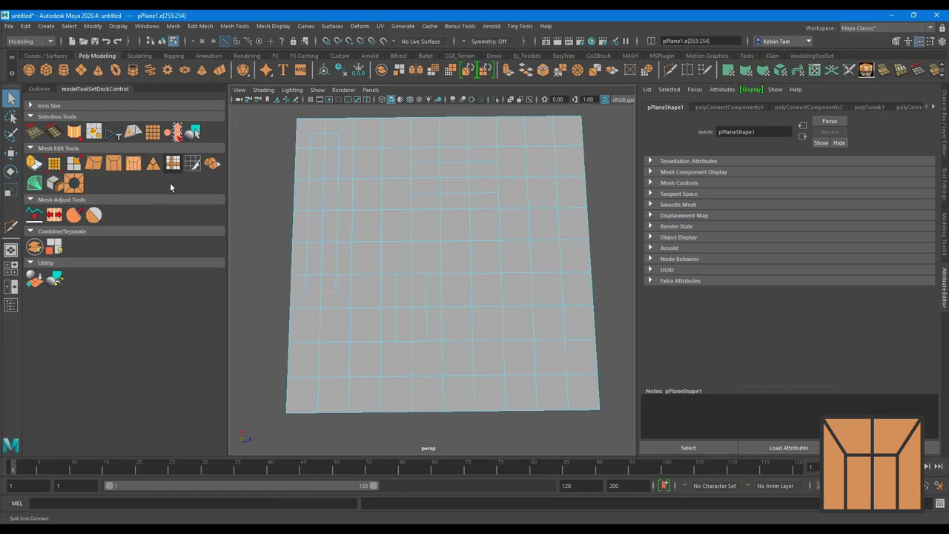
Step: Select several face pairs across the plane and apply Quad Split End Connect to them
left_click(395, 257)
left_click(429, 258, "shift")
left_click(395, 357, "shift")
left_click(426, 357, "shift")
left_click(396, 193, "shift")
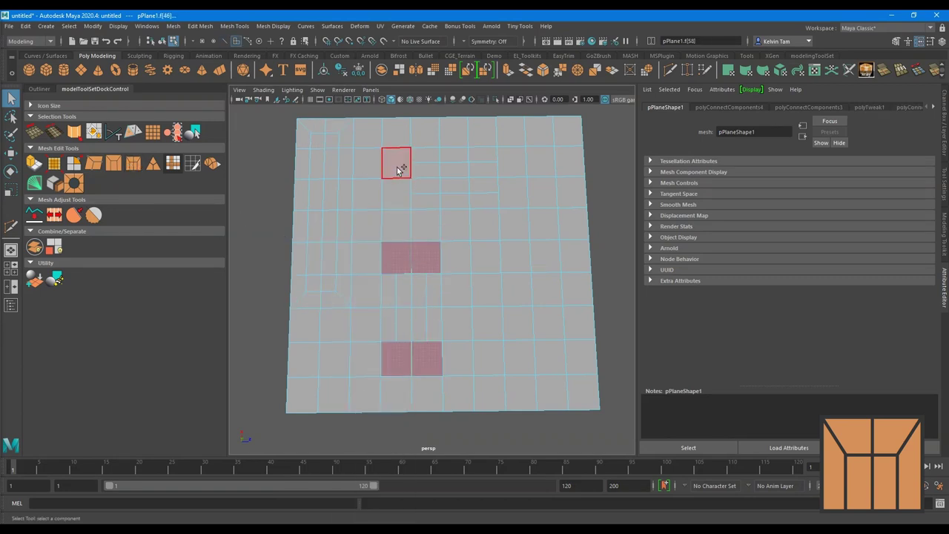
left_click(396, 163, "shift")
left_click_drag(495, 179, 498, 206, "shift")
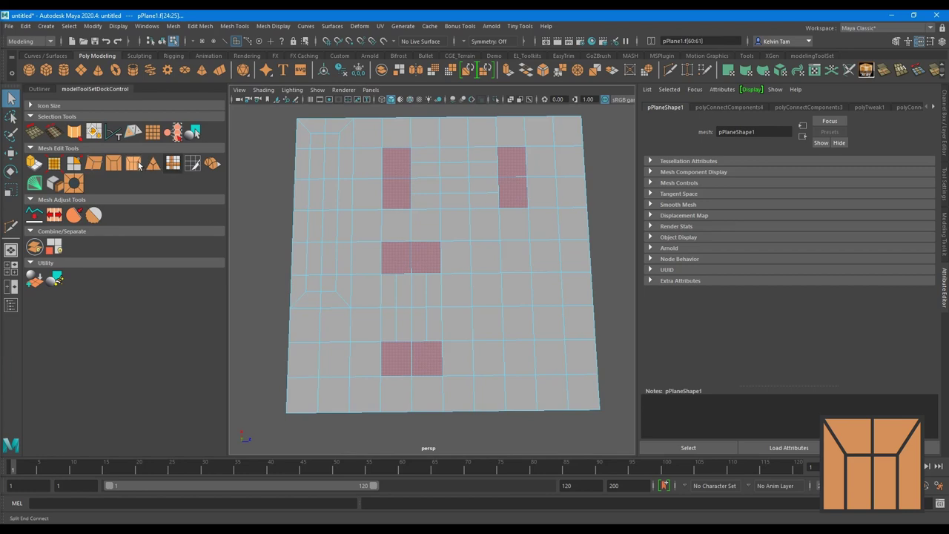
left_click(136, 164)
Step: Undo the connection and reapply Quad Split End Connect on the multi-face selection
key("ctrl+z")
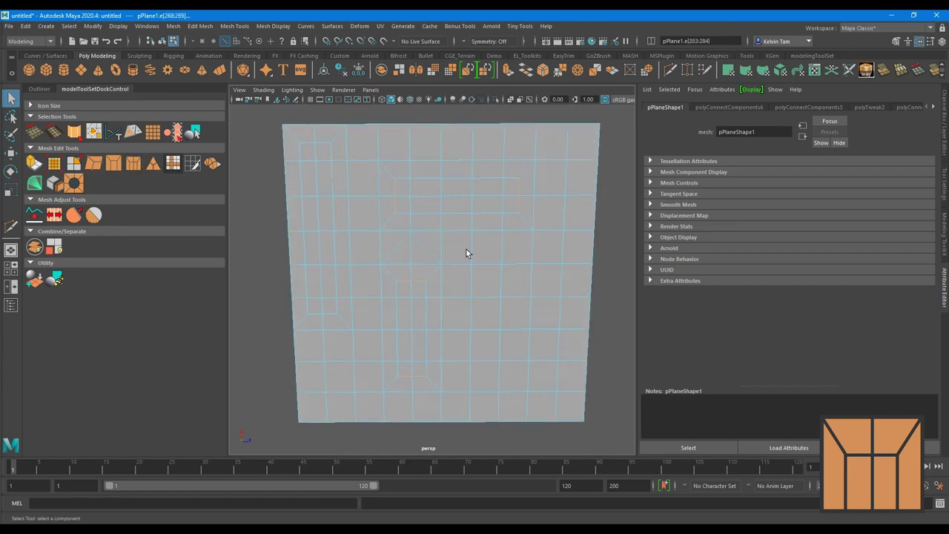
key("ctrl+z")
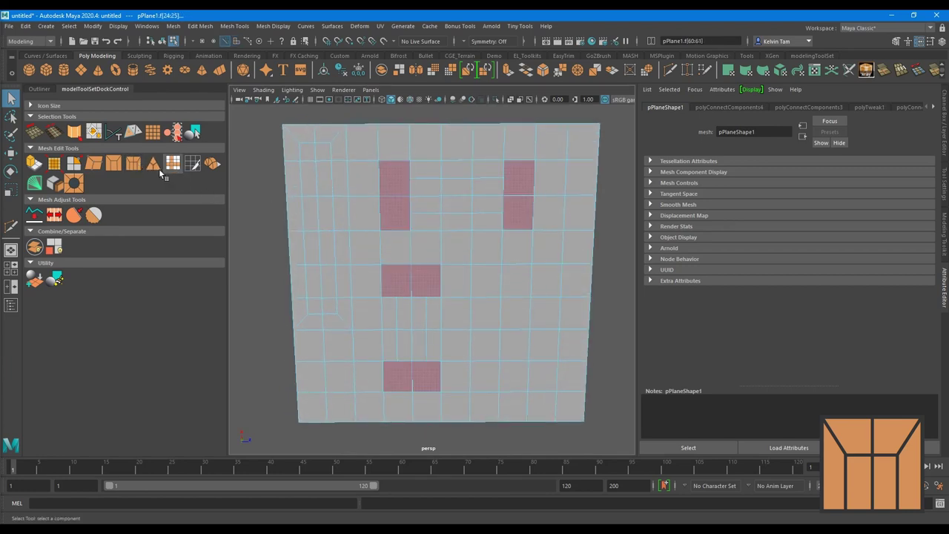
left_click(146, 164)
left_click(518, 263)
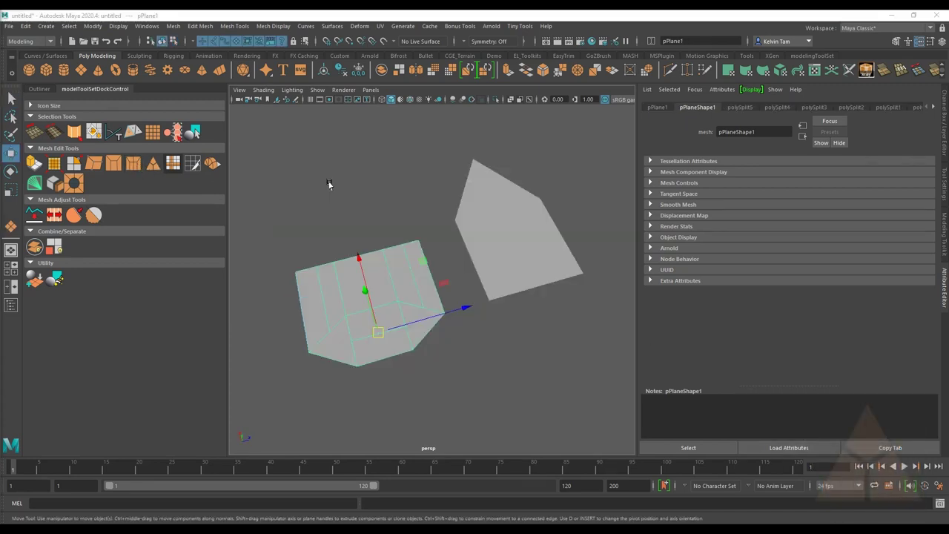
Step: Tri-connect the two bottom triangular faces of the first plane
right_click_drag(358, 261, 361, 291)
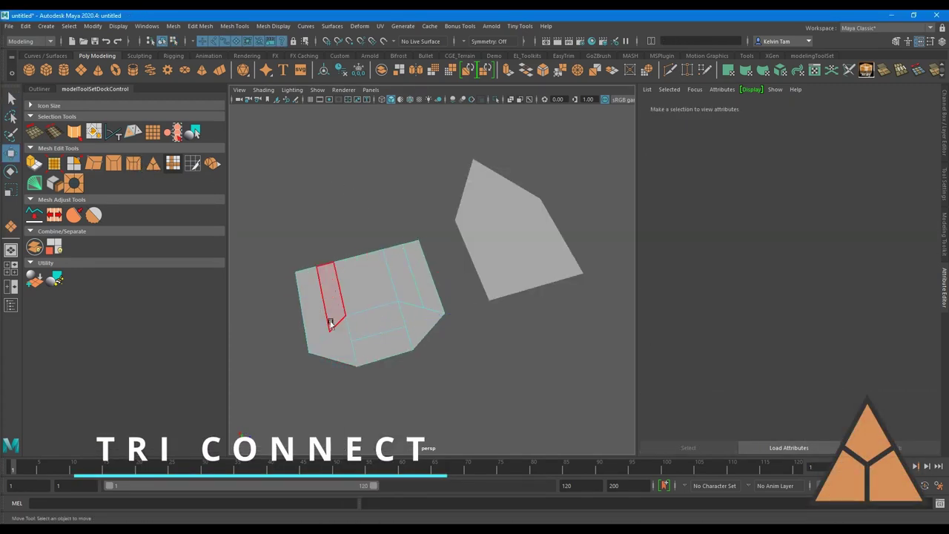
left_click(332, 338)
left_click(418, 333, "shift")
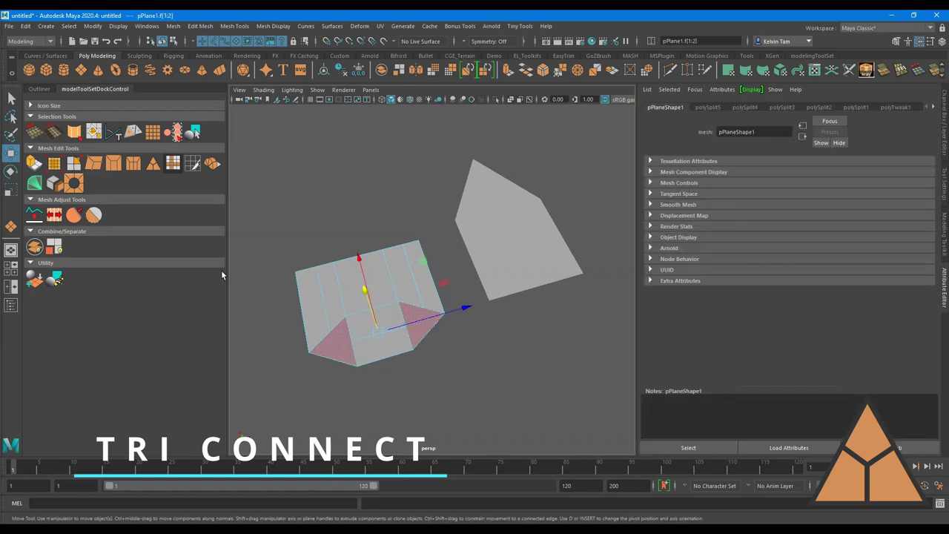
left_click(152, 167)
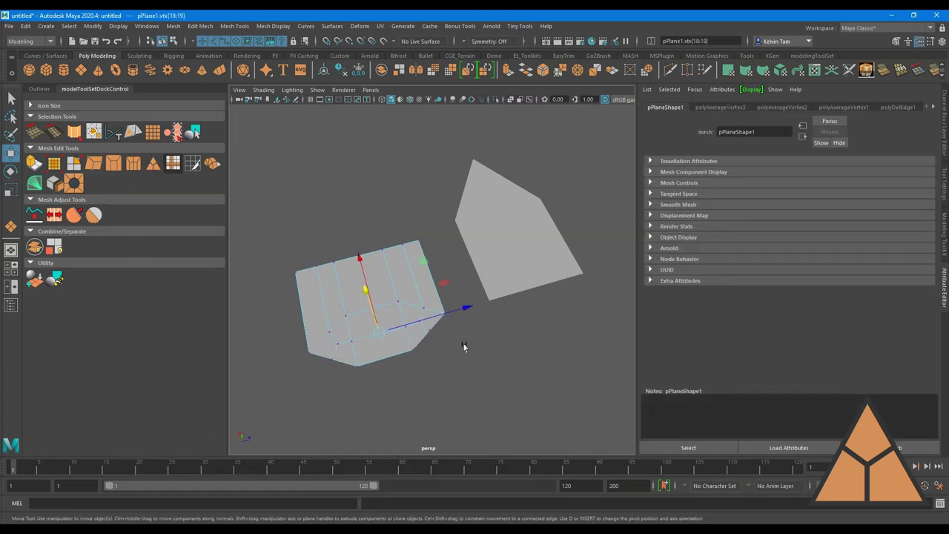
Step: Tri-connect the second plane's top triangle into three quads
scroll(435, 335, "up", 3)
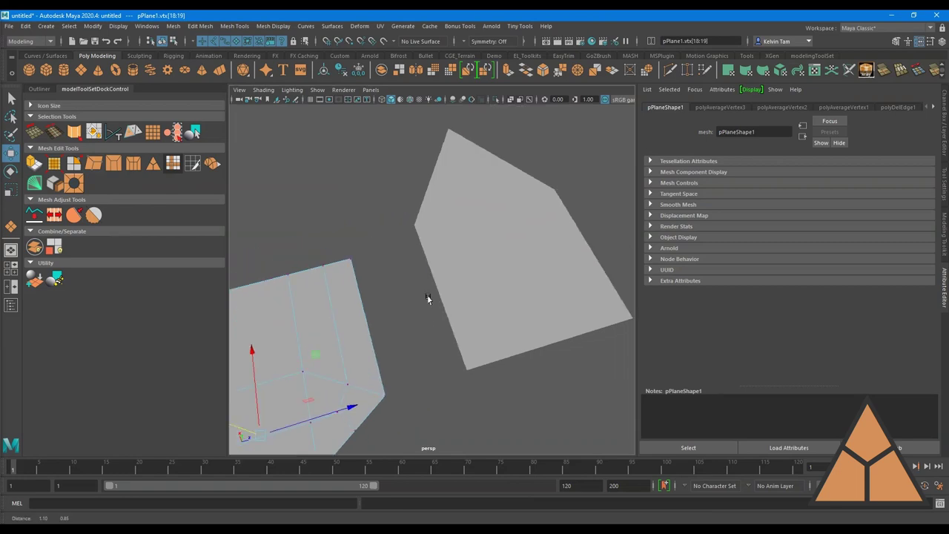
left_click(466, 222)
right_click_drag(447, 181, 445, 202)
left_click(422, 186)
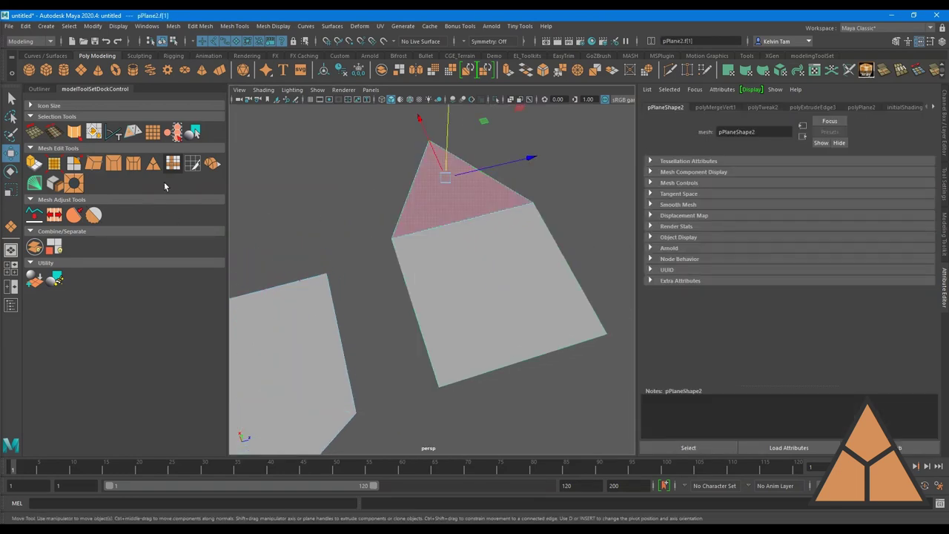
left_click(152, 165)
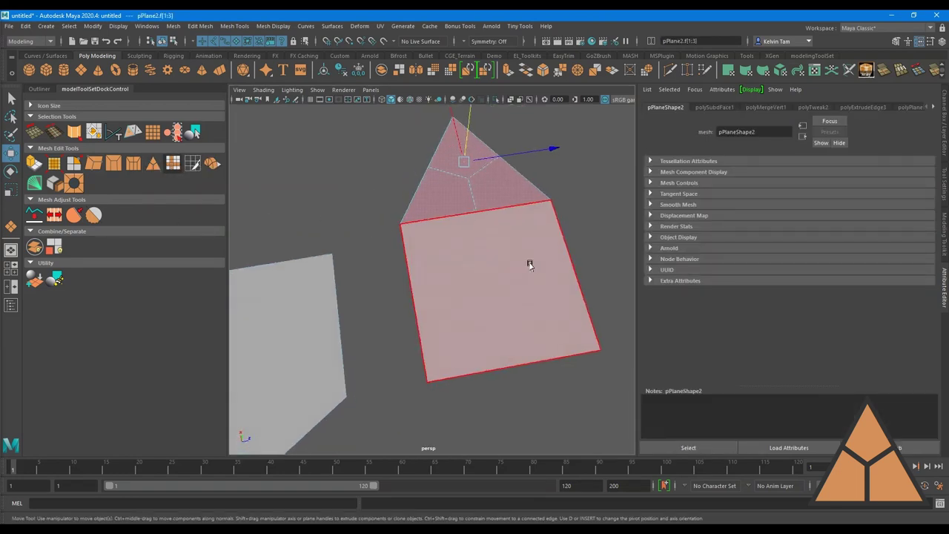
Step: Cut a new edge into the mesh with Multi-Cut
key("ctrl+shift+x")
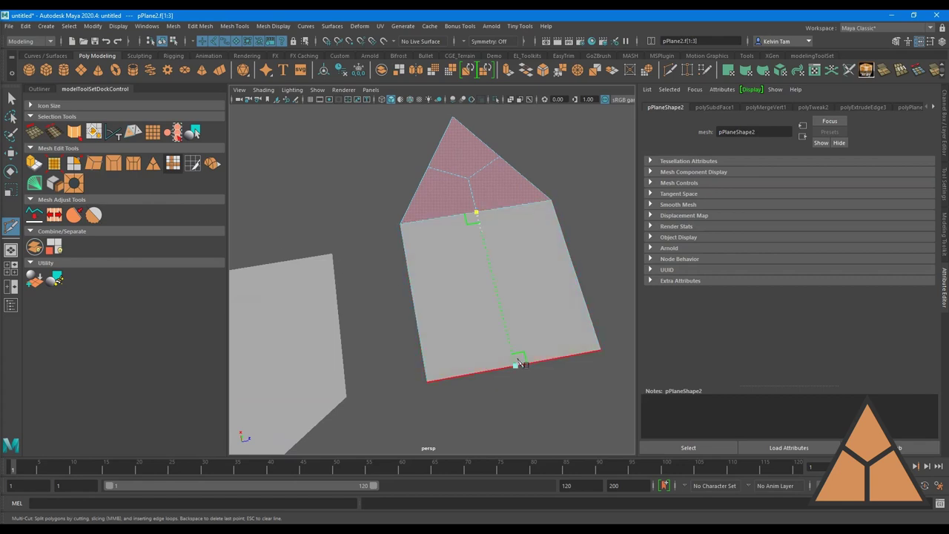
right_click_drag(557, 333, 514, 300, "alt")
key("r")
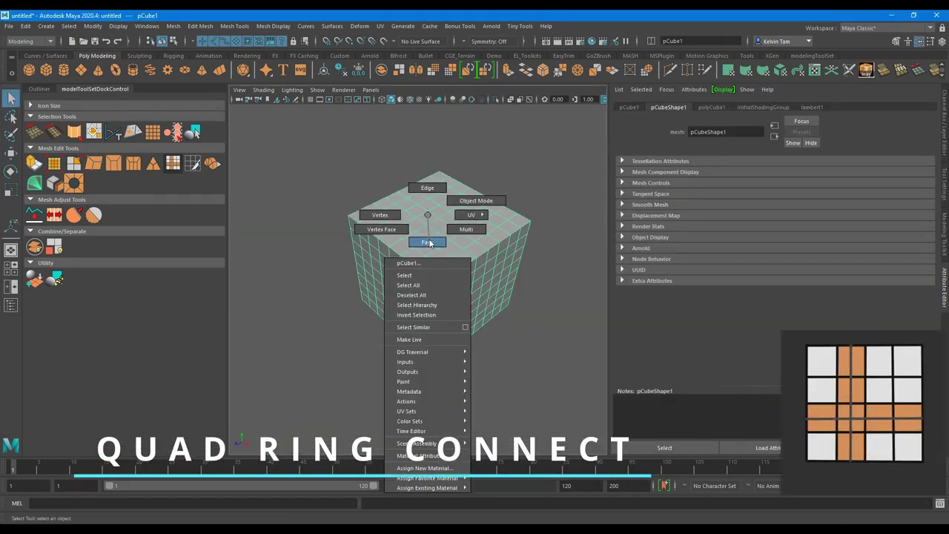
Step: Run Quad Ring Connect on a vertical column of the cube's faces
left_click(428, 243)
left_click(365, 222)
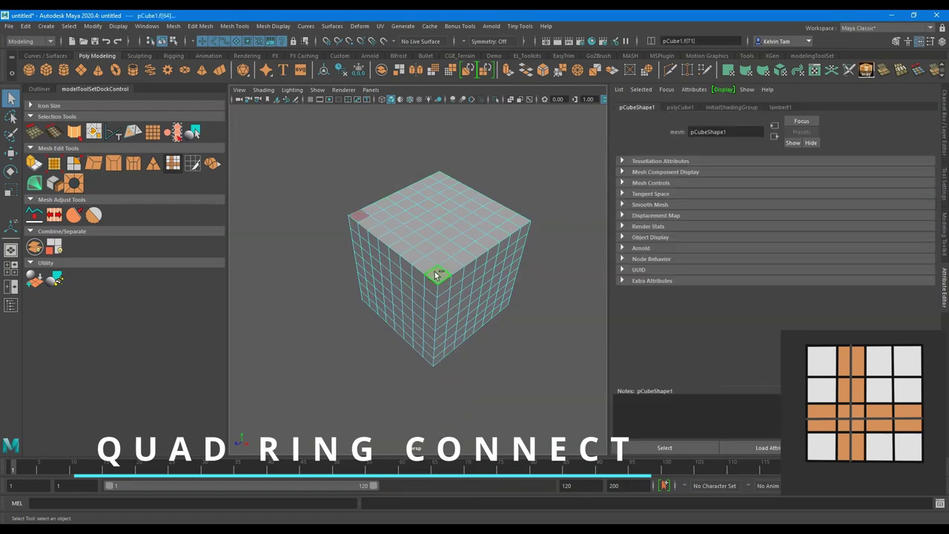
double_click(437, 275, "shift")
mouse_move(523, 223)
left_mouse_down("alt")
mouse_move(523, 269)
mouse_move(449, 309)
left_mouse_up("alt")
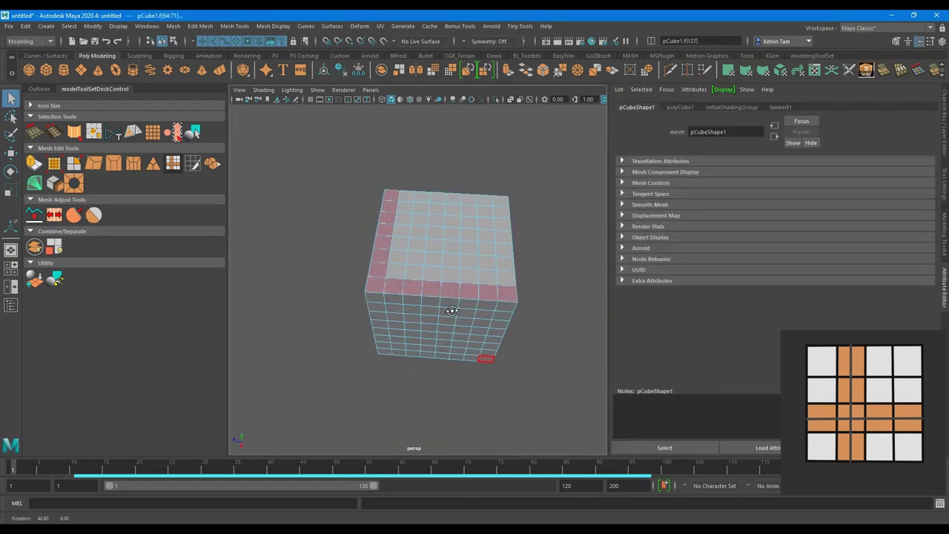
left_click_drag(379, 299, 399, 278, "alt")
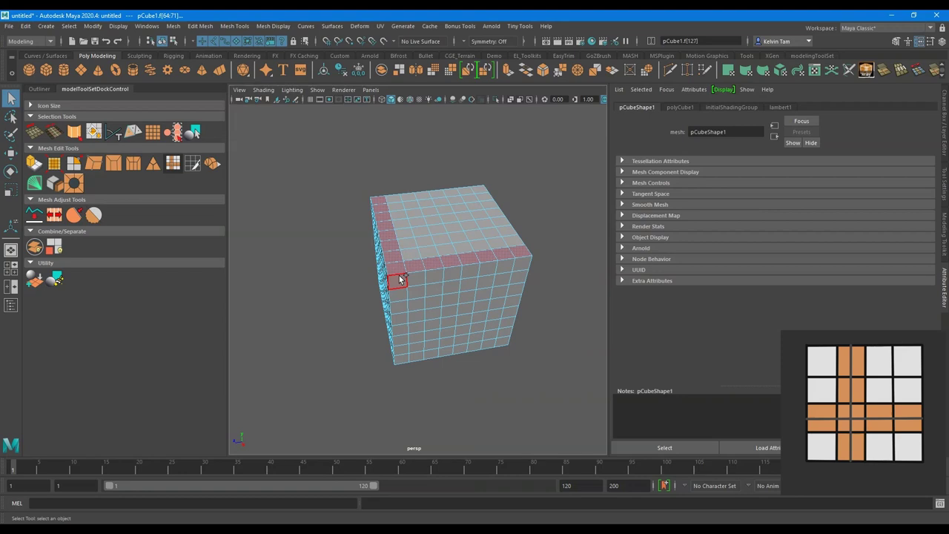
double_click(401, 361, "shift")
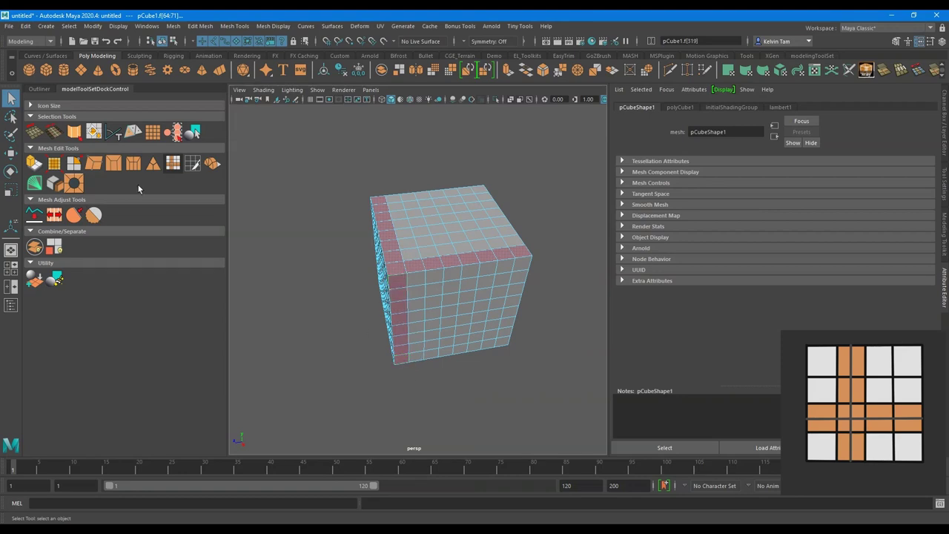
left_click(170, 163)
Step: Select a cross of face strips (top row, middle column, middle loop) and Quad Ring Connect them
left_click_drag(396, 262, 495, 299, "alt")
key("w")
mouse_move(452, 188)
left_mouse_down("alt")
mouse_move(524, 229)
mouse_move(536, 224)
mouse_move(455, 224)
mouse_move(364, 176)
left_mouse_up("alt")
left_click(347, 178)
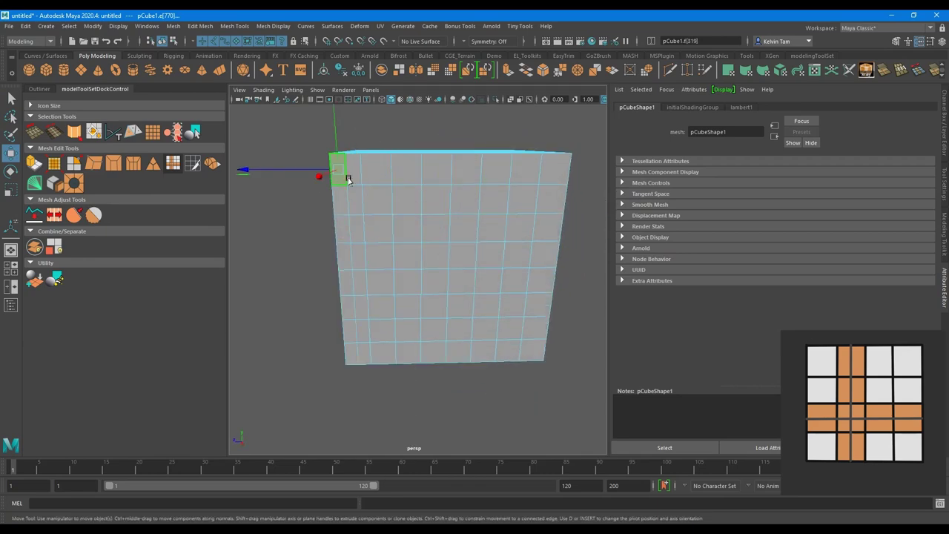
double_click(554, 172, "shift")
left_click(423, 197, "shift")
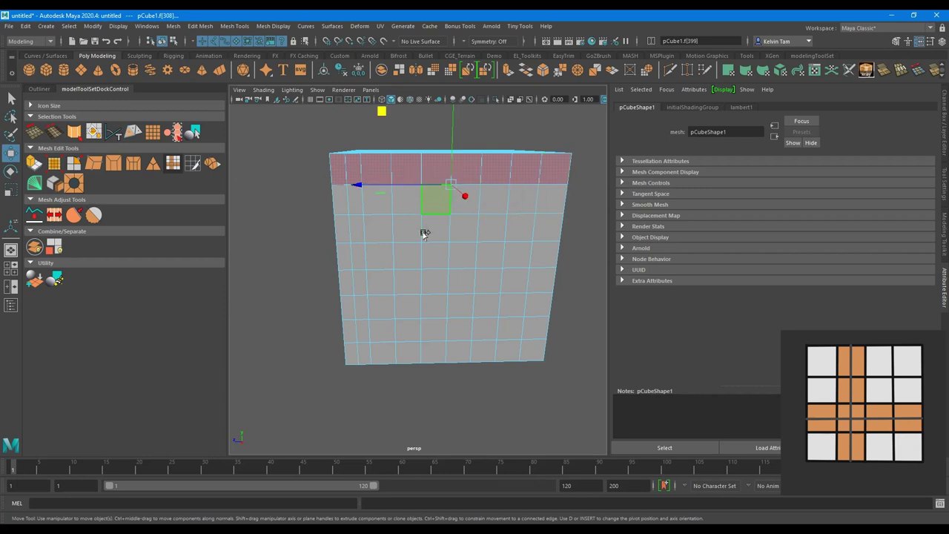
double_click(435, 349, "shift")
left_click(346, 252, "shift")
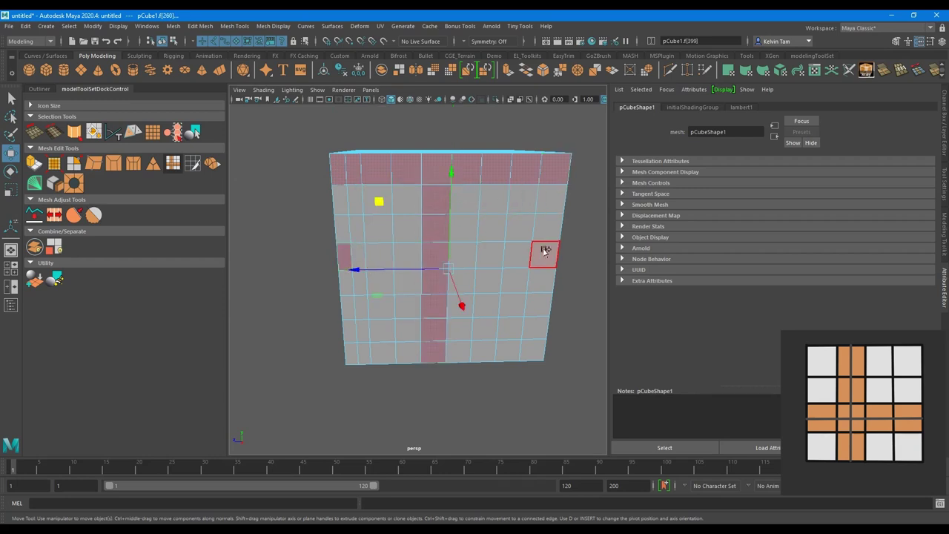
double_click(542, 253, "shift")
left_click_drag(493, 272, 459, 267, "alt")
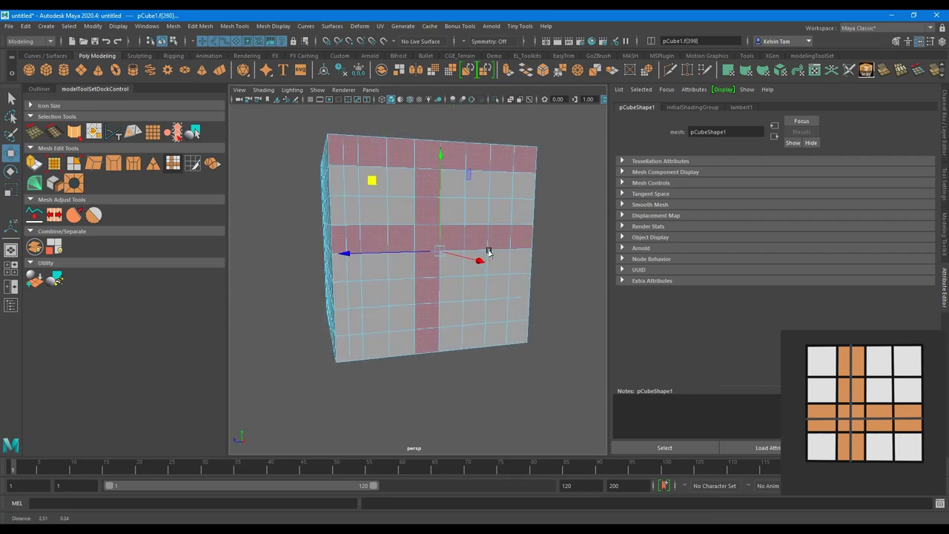
left_click(172, 164)
Step: Check the new edges, clear the selection and select the whole cube
left_click_drag(377, 225, 493, 257, "alt")
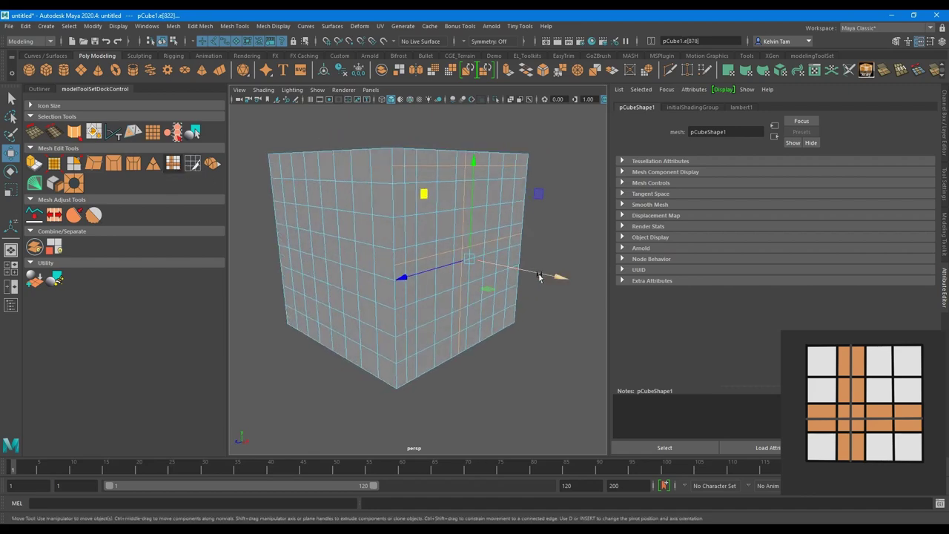
mouse_move(539, 277)
left_mouse_down()
mouse_move(567, 275)
mouse_move(447, 244)
mouse_move(394, 189)
left_mouse_up()
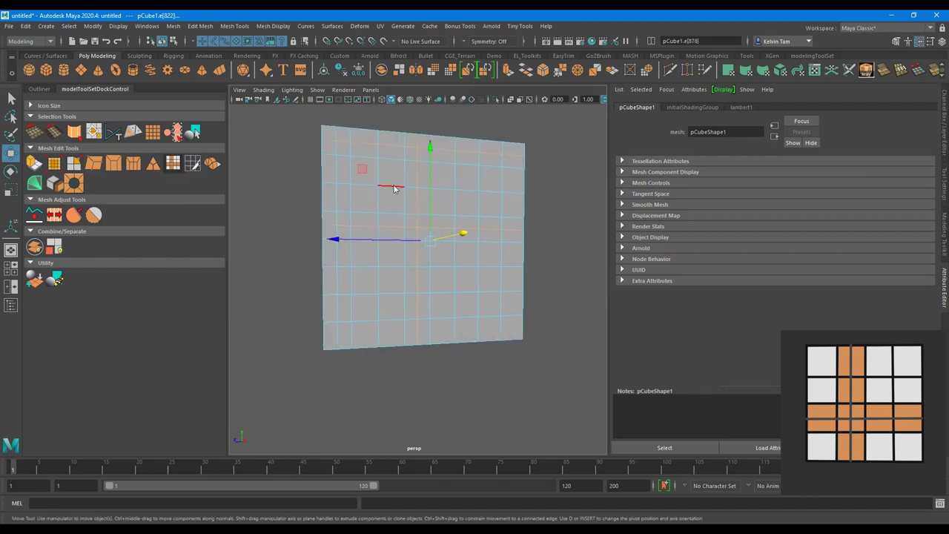
left_click(546, 184)
left_click(516, 237)
left_click_drag(517, 237, 408, 237, "alt")
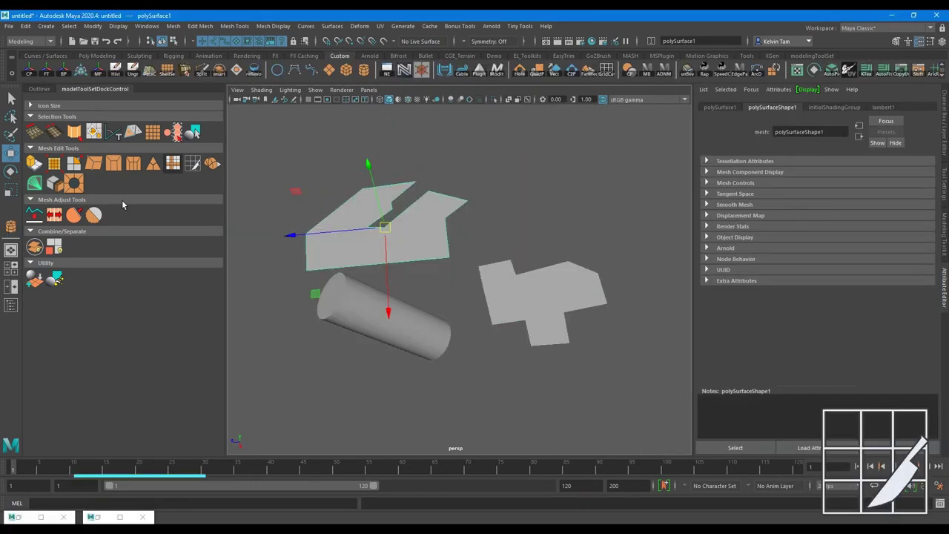
Step: Grid Cut polySurface1 with 16 divisions on X and Z
left_click(191, 166)
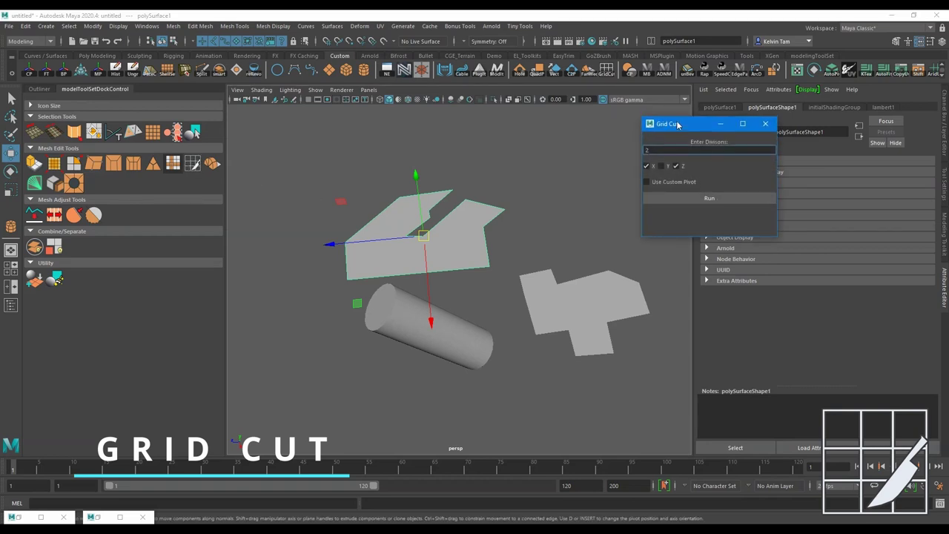
left_click_drag(676, 125, 564, 116)
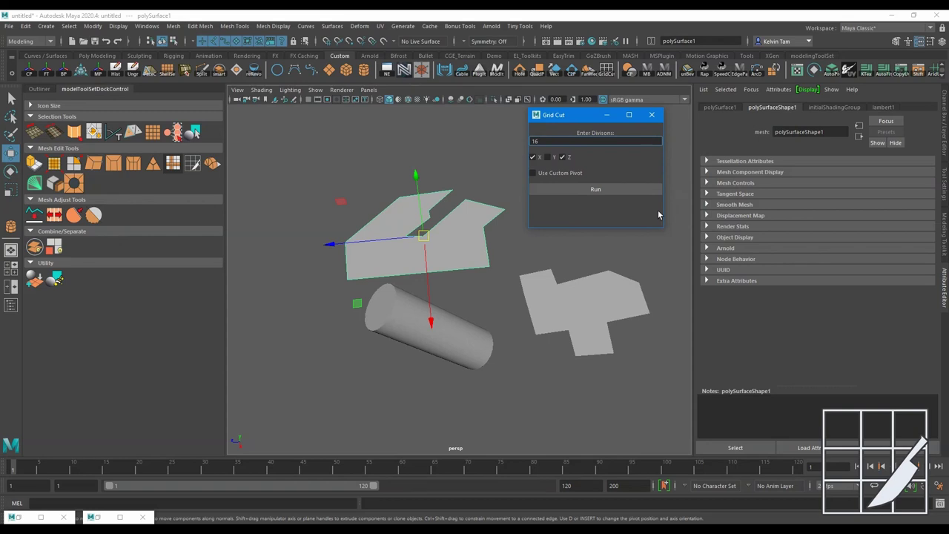
left_click(594, 190)
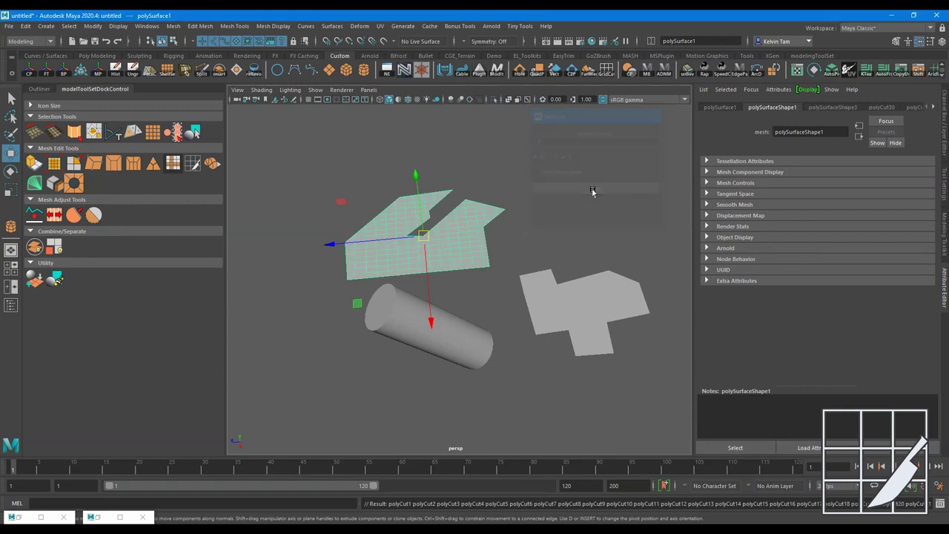
mouse_move(552, 211)
left_mouse_down("alt")
mouse_move(318, 137)
mouse_move(341, 161)
mouse_move(141, 71)
left_mouse_up("alt")
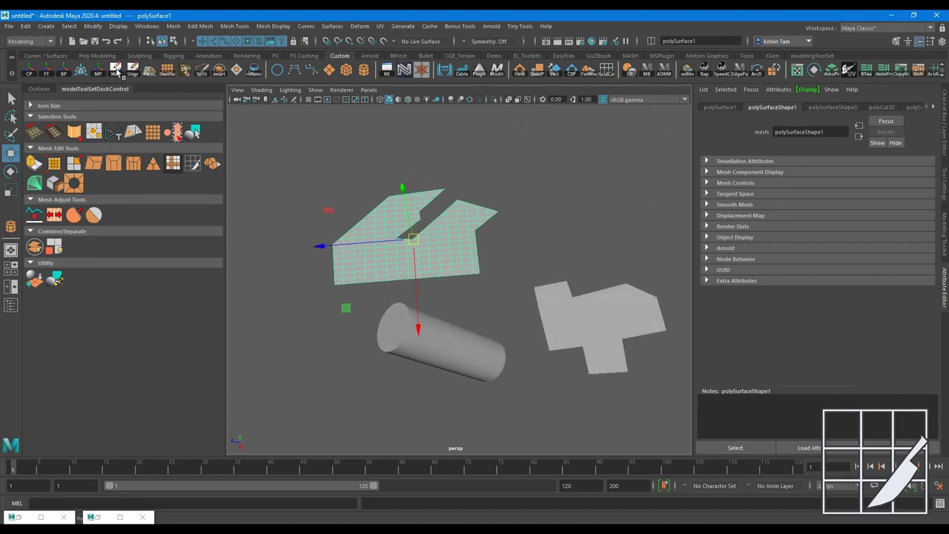
left_click_drag(428, 249, 426, 269, "alt")
left_click_drag(528, 299, 410, 236, "alt")
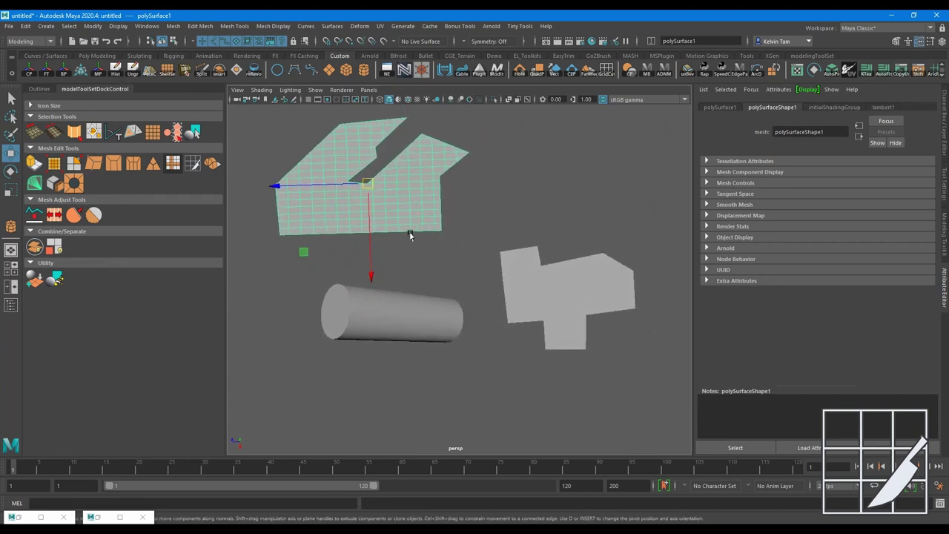
Step: Select polySurface2 and Grid Cut it into a square grid
left_click(543, 290)
mouse_move(608, 326)
left_mouse_down("alt")
mouse_move(496, 282)
mouse_move(229, 216)
left_mouse_up("alt")
left_click(191, 164)
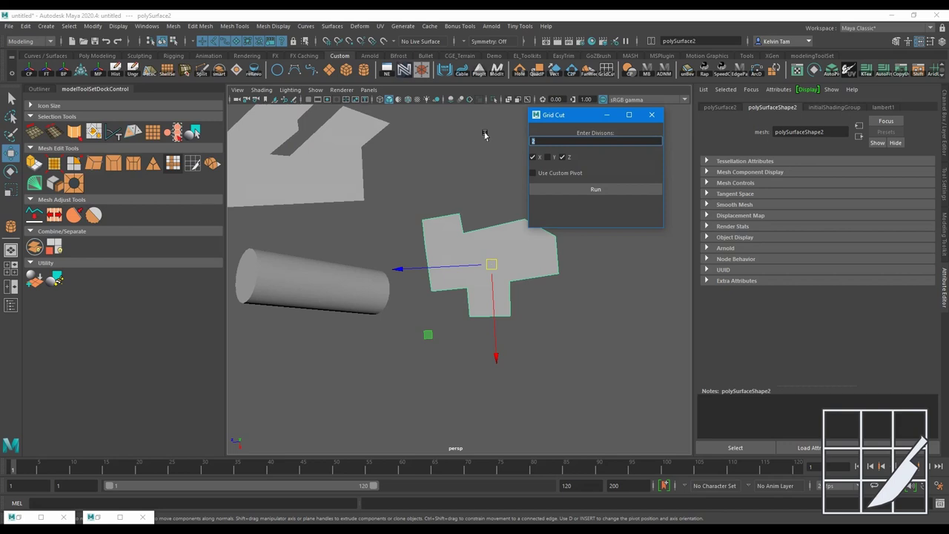
left_click(595, 189)
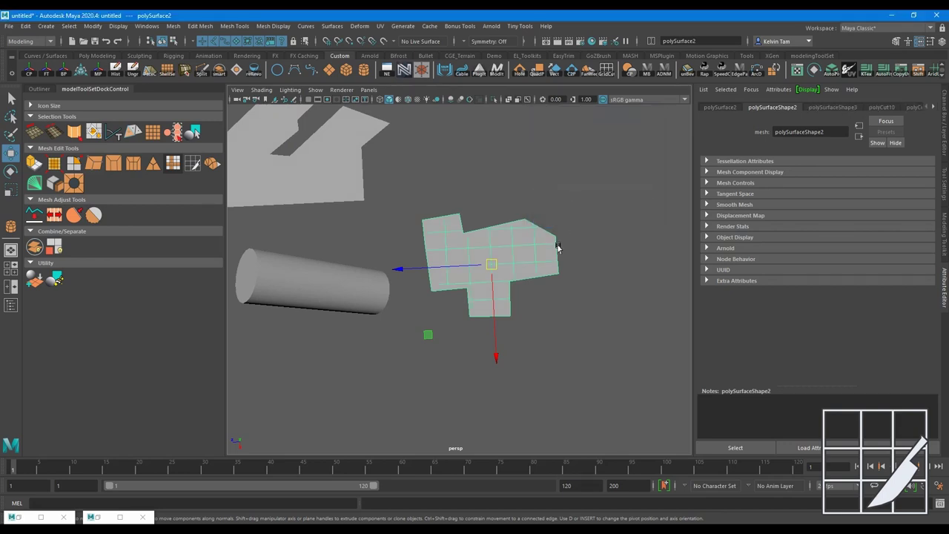
mouse_move(504, 285)
left_mouse_down("alt")
mouse_move(468, 264)
mouse_move(519, 278)
left_mouse_up("alt")
Step: Review polySurface2's attributes and polyCut history in the side panel
left_click(940, 159)
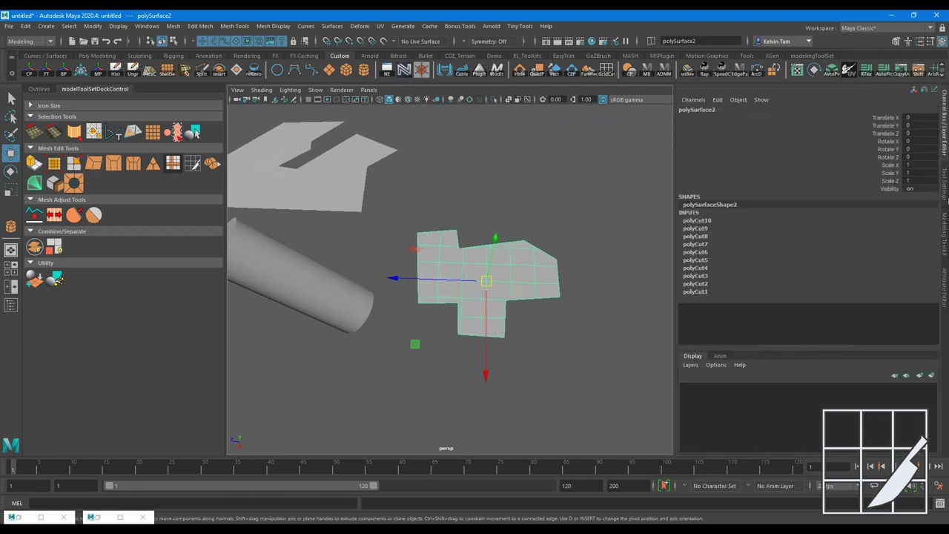
left_click(943, 234)
left_click(943, 182)
left_click(943, 286)
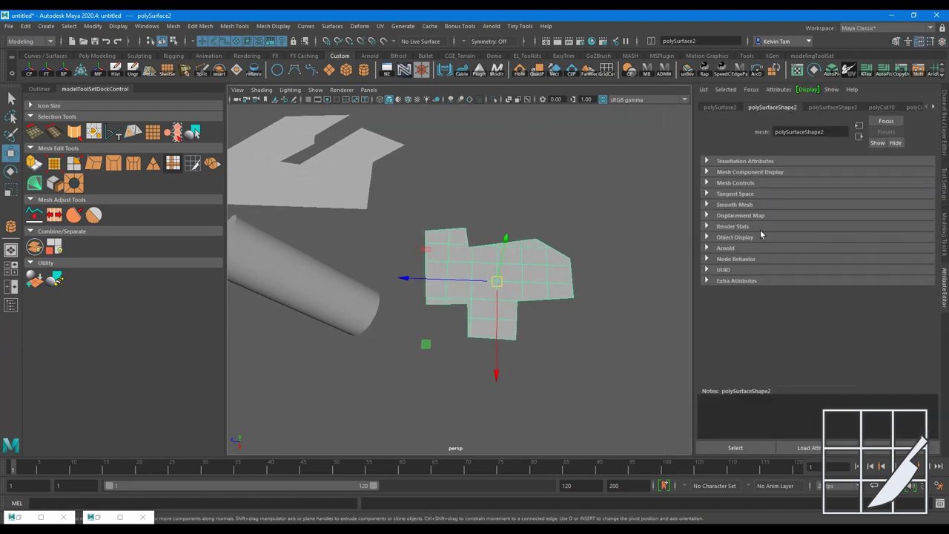
mouse_move(467, 227)
left_mouse_down("alt")
mouse_move(495, 209)
mouse_move(476, 225)
mouse_move(453, 216)
mouse_move(389, 263)
left_mouse_up("alt")
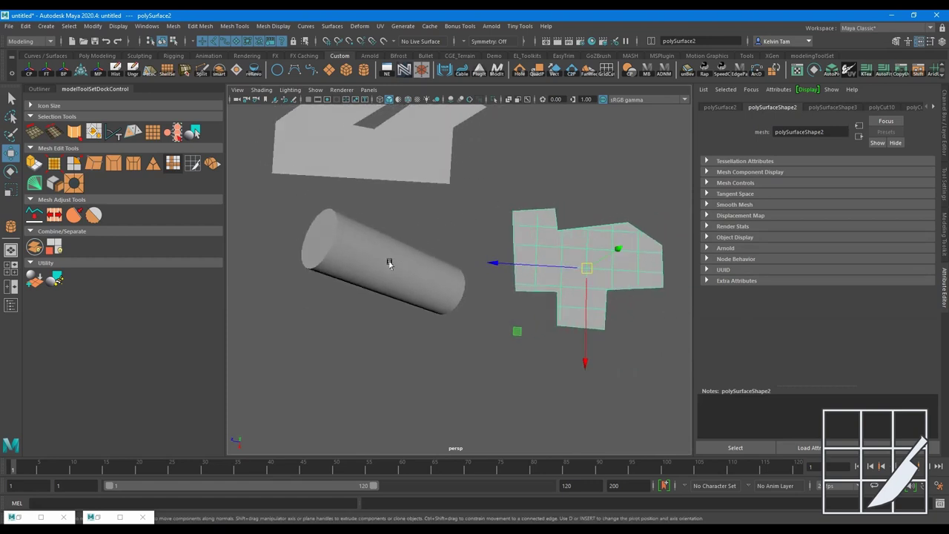
Step: Grid Cut pCylinder1 along Y only, adding evenly spaced rings along its length
left_click(382, 264)
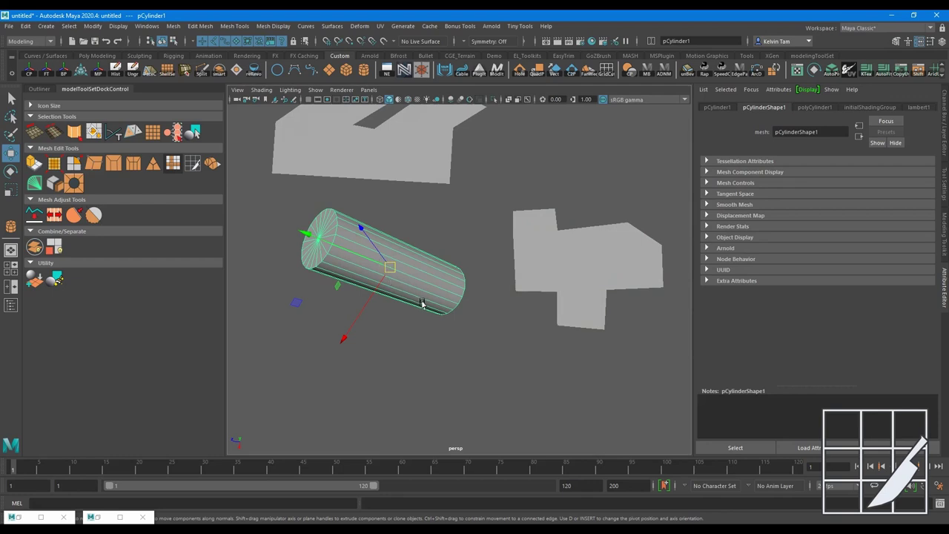
left_click_drag(421, 304, 433, 287, "alt")
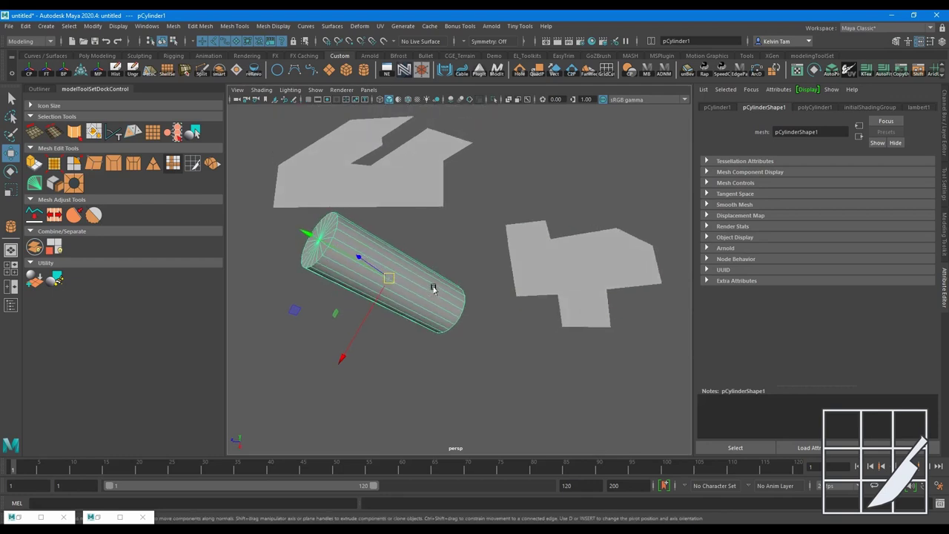
mouse_move(419, 286)
left_mouse_down("alt")
mouse_move(390, 282)
mouse_move(404, 280)
left_mouse_up("alt")
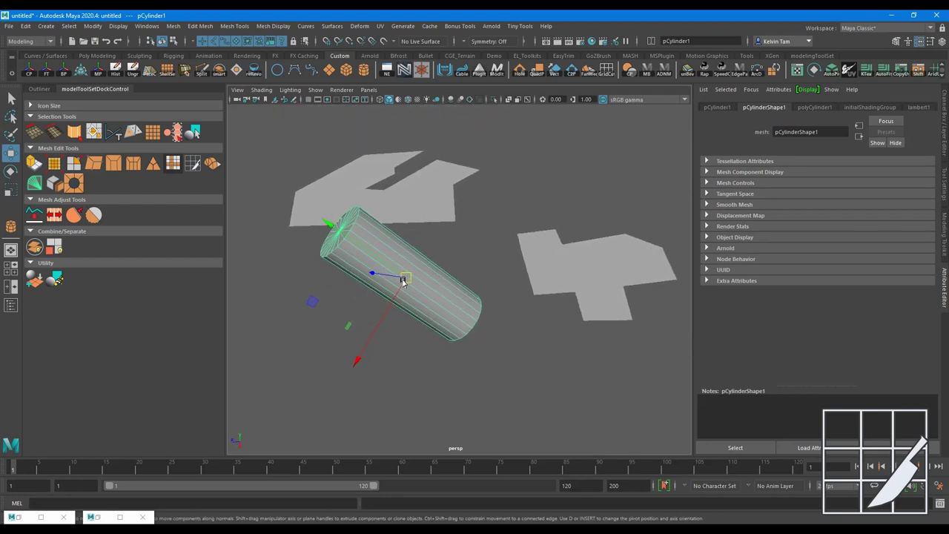
left_click(192, 164)
type("18")
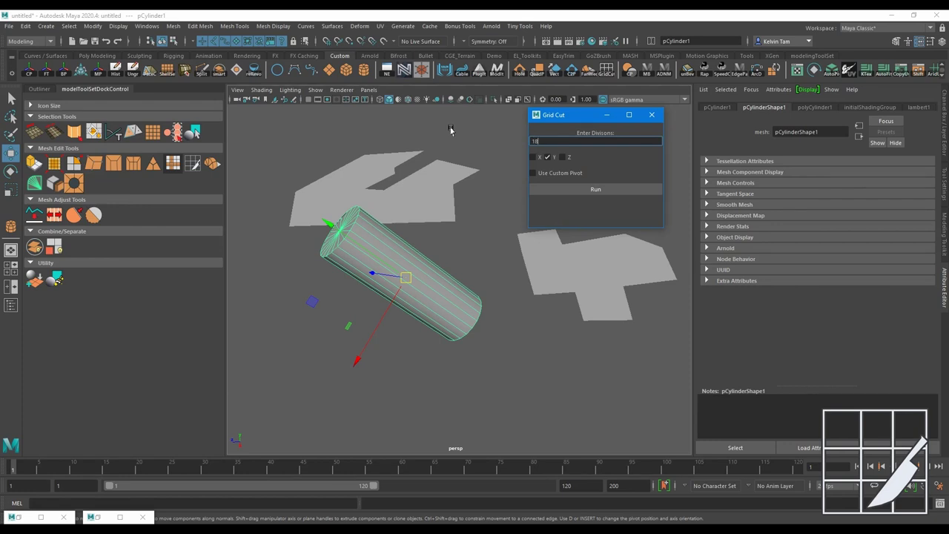
left_click(556, 189)
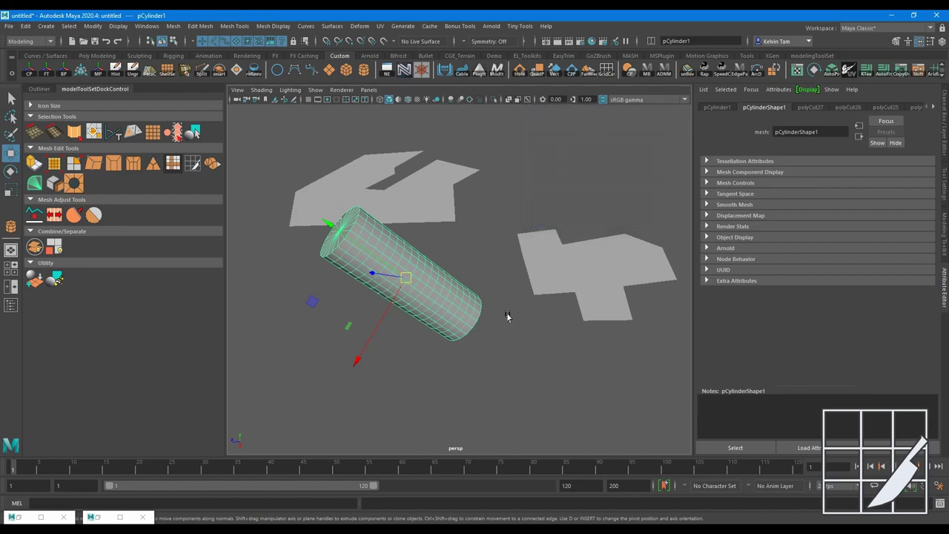
left_click_drag(508, 318, 380, 304, "alt")
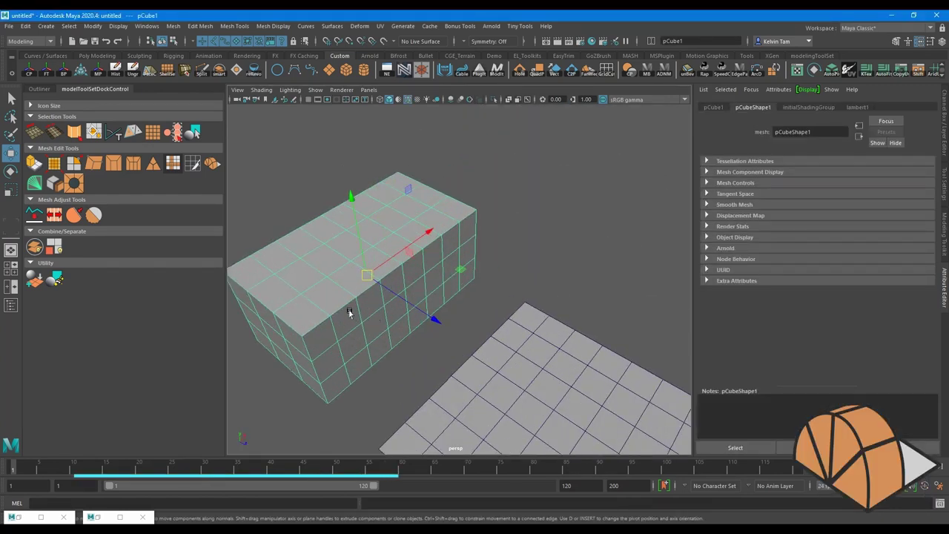
Step: Wedge a front face of the box into a 180° half-round
right_click(338, 260)
left_click_drag(333, 307, 417, 300, "alt")
left_click(392, 274)
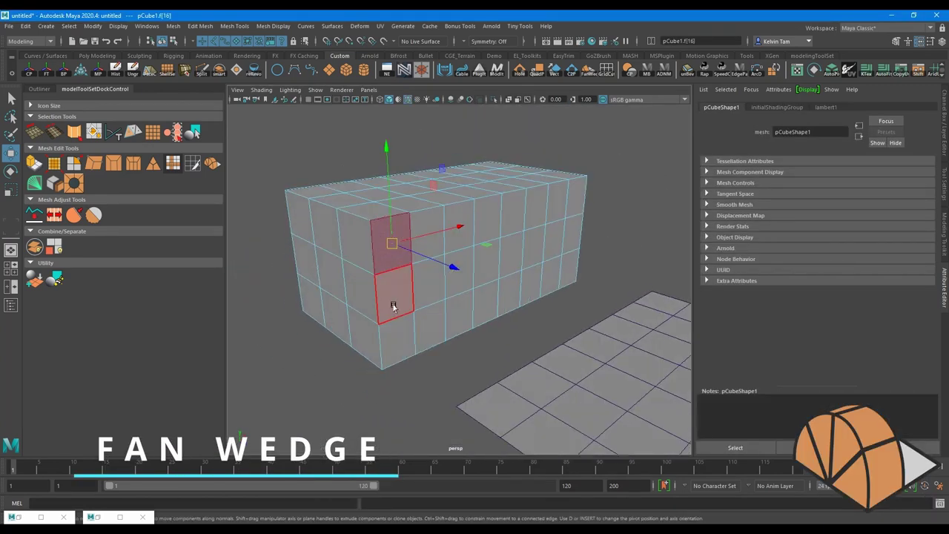
left_click(212, 166)
mouse_move(434, 269)
middle_mouse_down()
mouse_move(452, 276)
mouse_move(441, 275)
middle_mouse_up()
key("w")
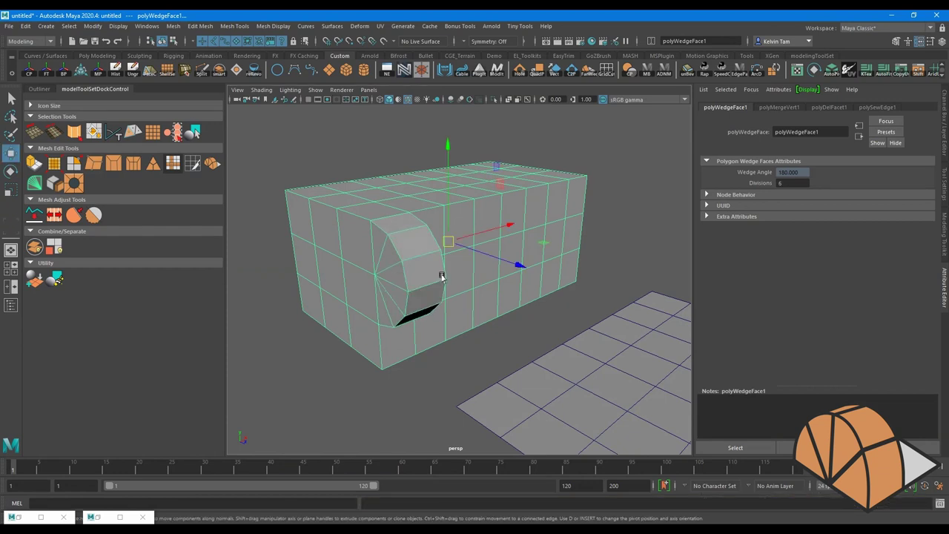
left_click_drag(440, 271, 451, 240, "alt")
Step: Wedge the neighbouring front face, raising its Divisions from 4 to 7
left_click(445, 226)
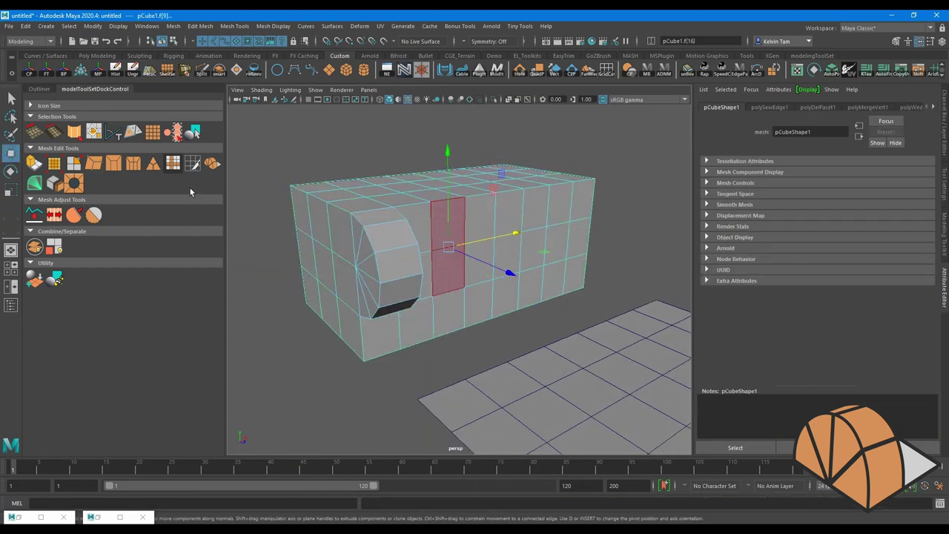
left_click(212, 163)
middle_click_drag(428, 253, 435, 250)
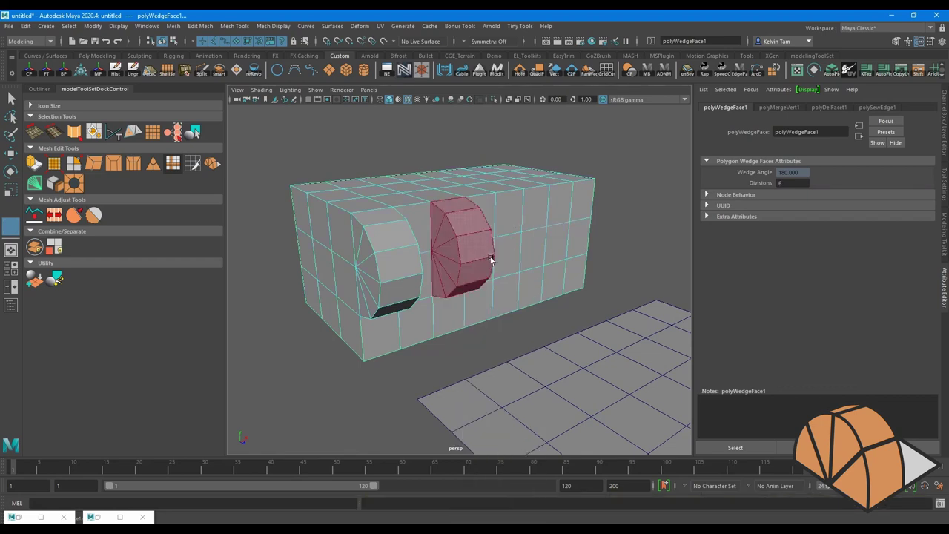
key("w")
Step: Wedge a top face into a 180° half-round arch with one extra division
left_click(504, 211)
left_click(509, 243, "shift")
mouse_move(537, 248)
left_mouse_down("alt")
mouse_move(603, 290)
mouse_move(447, 256)
mouse_move(437, 242)
left_mouse_up("alt")
left_click(435, 222)
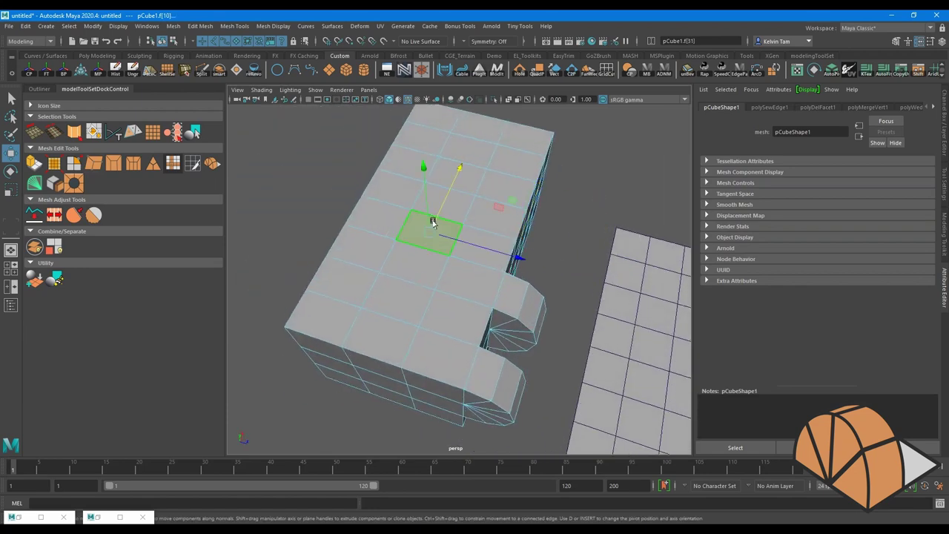
left_click(210, 164)
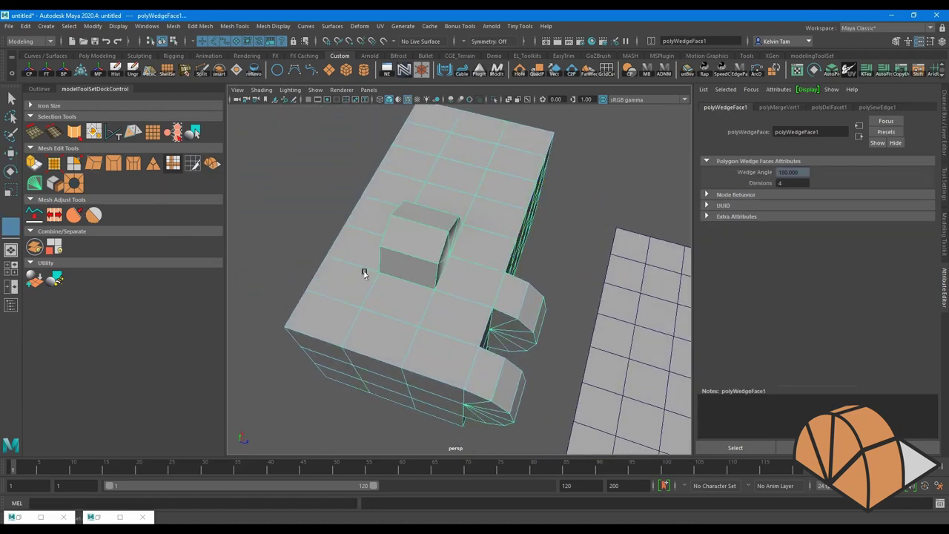
mouse_move(364, 271)
left_mouse_down("alt")
mouse_move(434, 271)
mouse_move(413, 269)
left_mouse_up("alt")
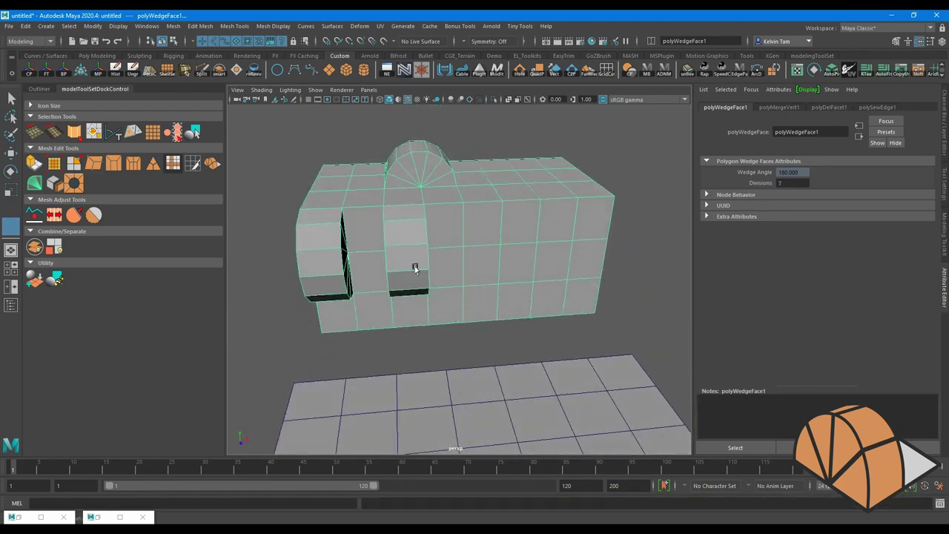
middle_click_drag(413, 269, 429, 260)
Step: Wedge two adjacent faces near the grid plane's left edge into a half-disc
key("w")
left_click(508, 396)
scroll(508, 396, "down", 3)
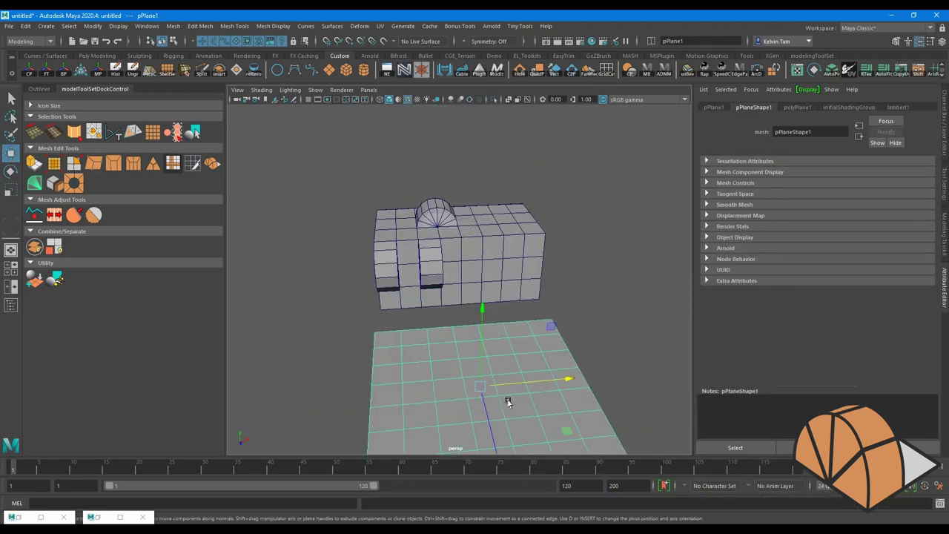
middle_click_drag(508, 396, 466, 244, "alt")
left_click_drag(467, 244, 430, 237, "alt")
key("F11")
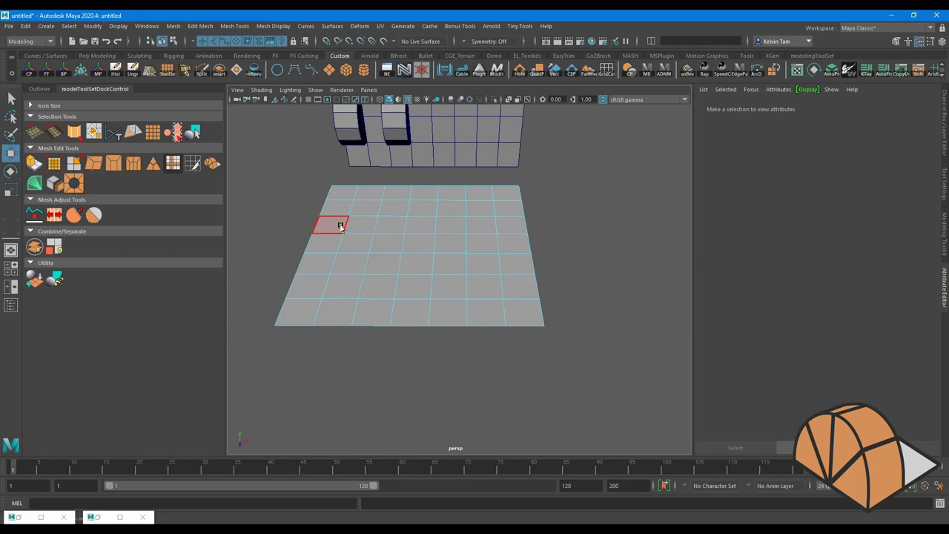
left_click(340, 226)
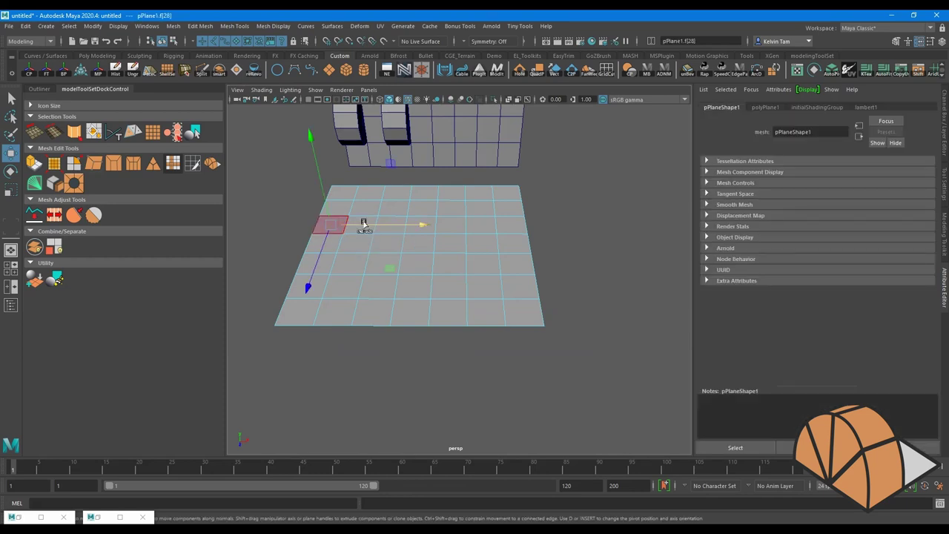
left_click(366, 220, "shift")
left_click(212, 165)
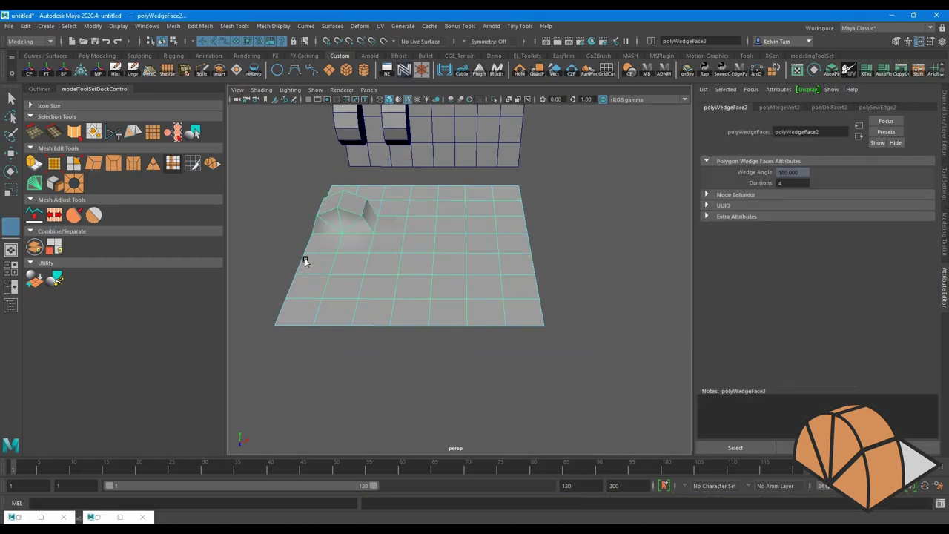
Step: Wedge a second pair of adjacent faces further right on the plane
left_click_drag(375, 280, 412, 273, "alt")
key("w")
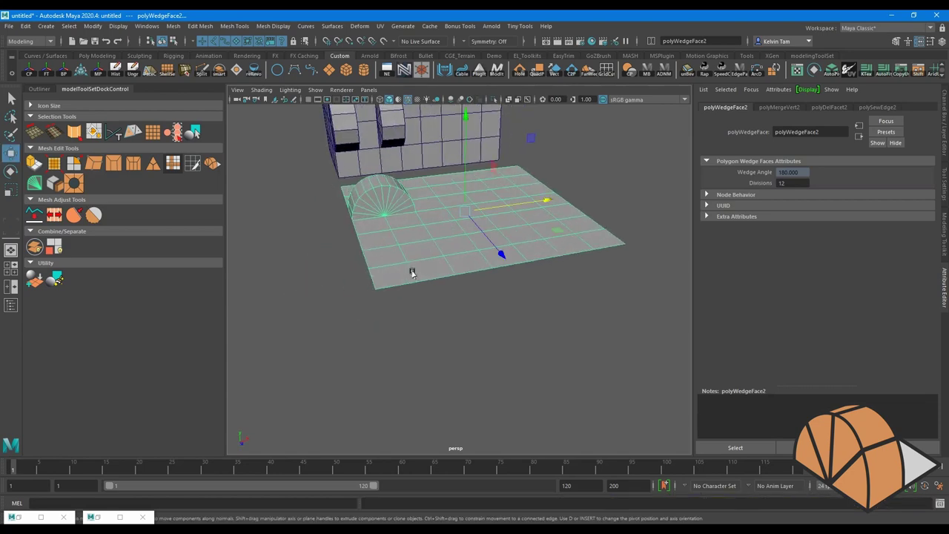
mouse_move(460, 246)
left_mouse_down("alt")
mouse_move(563, 275)
mouse_move(527, 259)
left_mouse_up("alt")
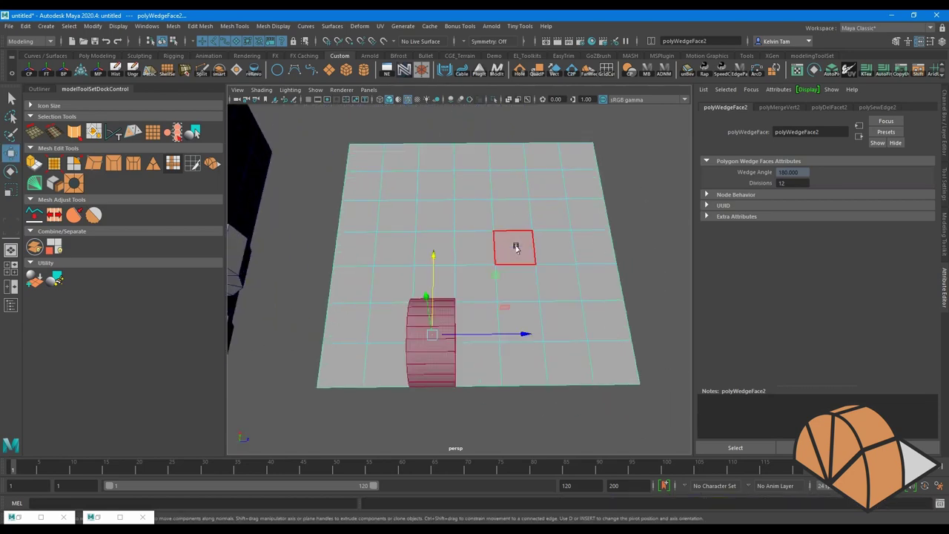
left_click_drag(516, 322, 531, 315)
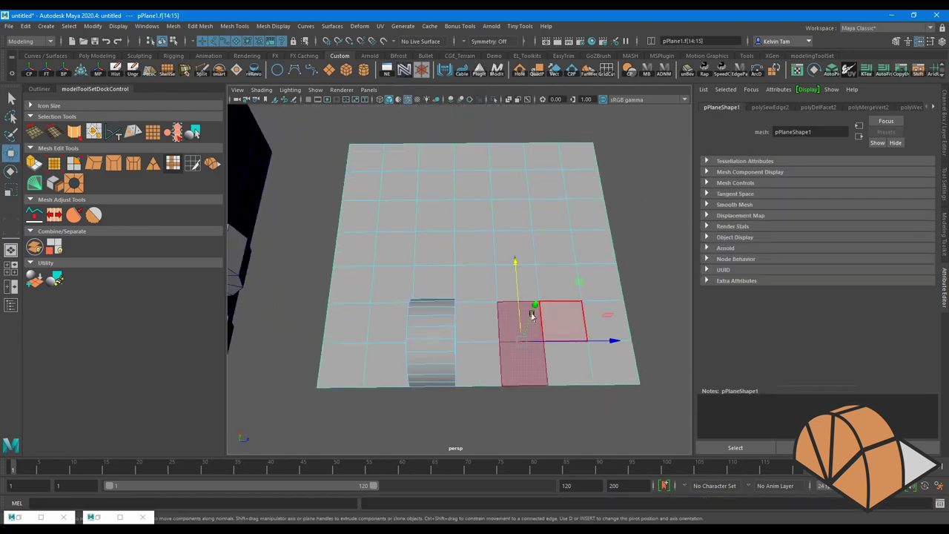
left_click(212, 165)
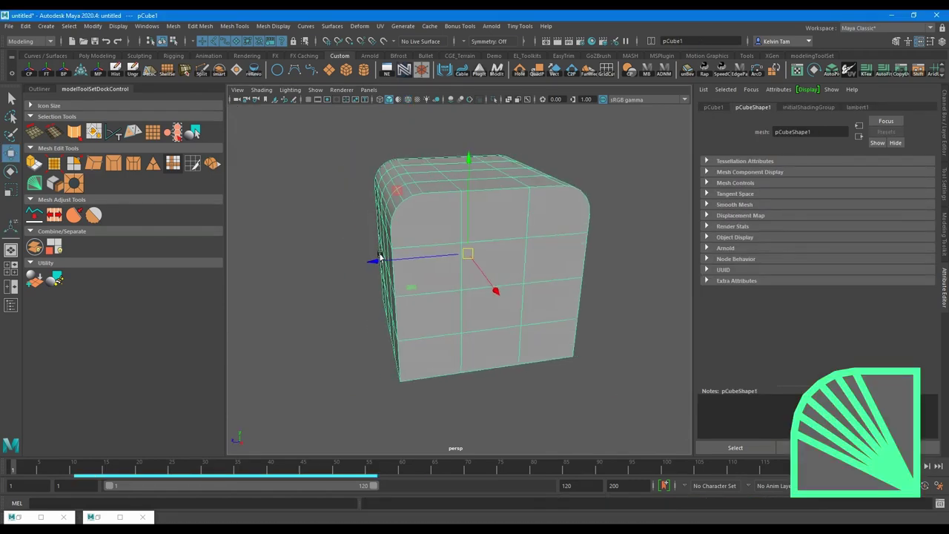
right_click_drag(442, 223, 489, 218)
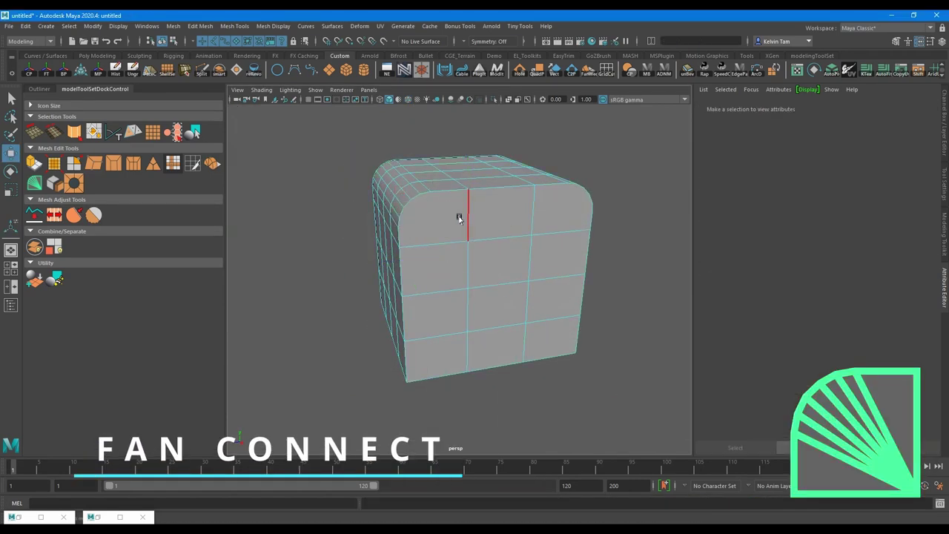
Step: Fan Connect three rounded corner faces of the cube, upper-left, upper-right and one more
left_click(441, 218)
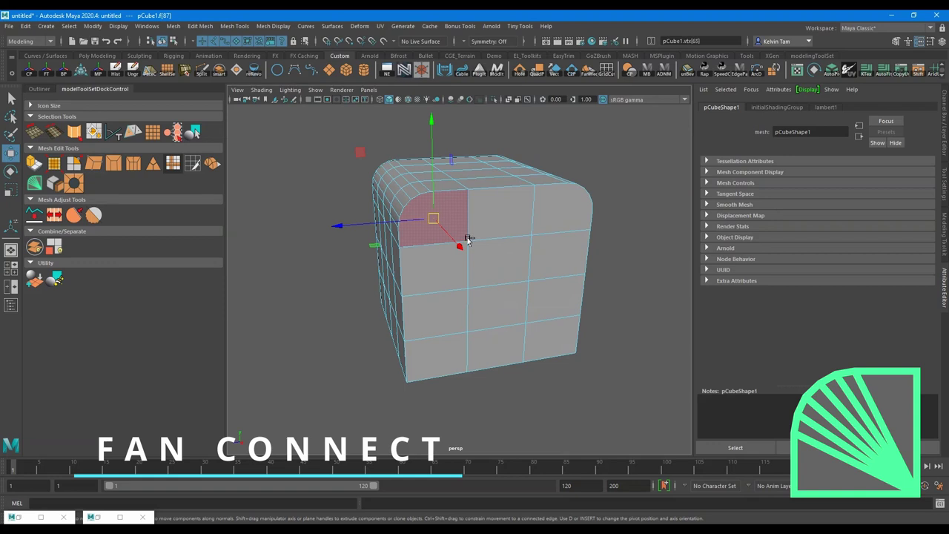
left_click(34, 183)
mouse_move(417, 218)
left_mouse_down("alt")
mouse_move(487, 250)
mouse_move(517, 232)
left_mouse_up("alt")
left_click(517, 232)
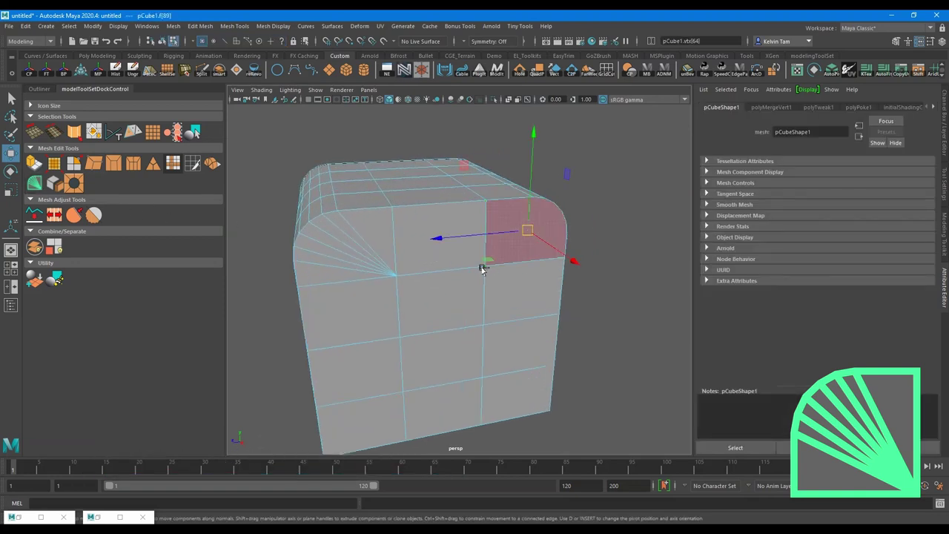
left_click(34, 186)
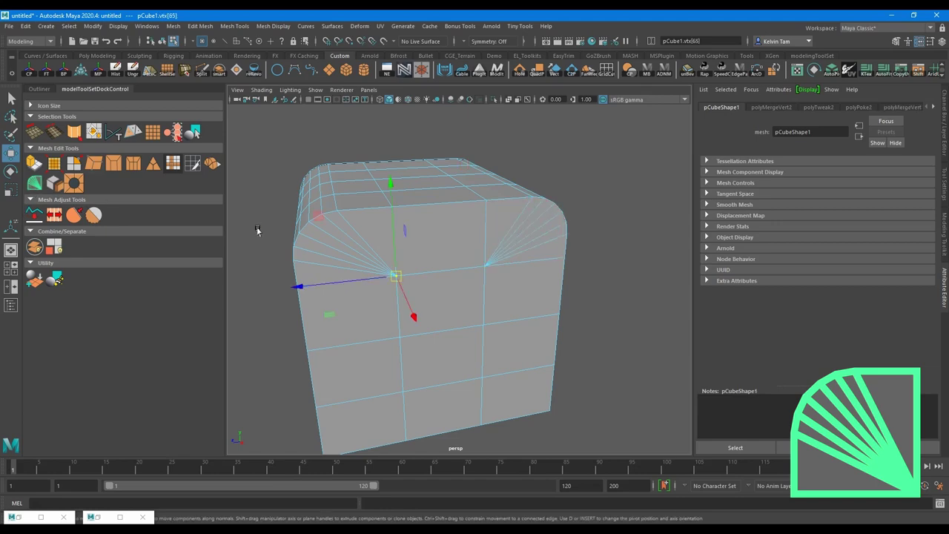
mouse_move(259, 227)
left_mouse_down("alt")
mouse_move(428, 237)
mouse_move(470, 201)
mouse_move(436, 213)
left_mouse_up("alt")
left_click(436, 212)
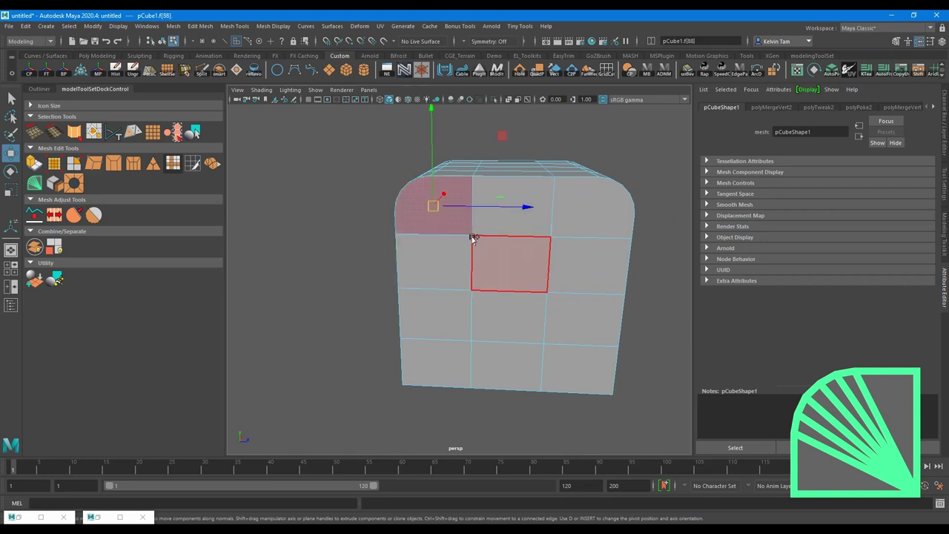
scroll(472, 236, "up", 5)
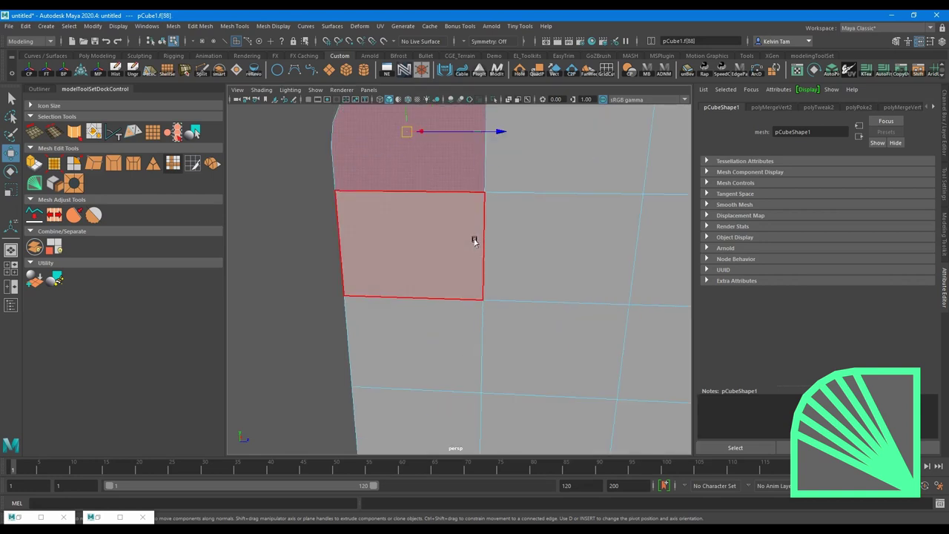
right_click(483, 189, "shift")
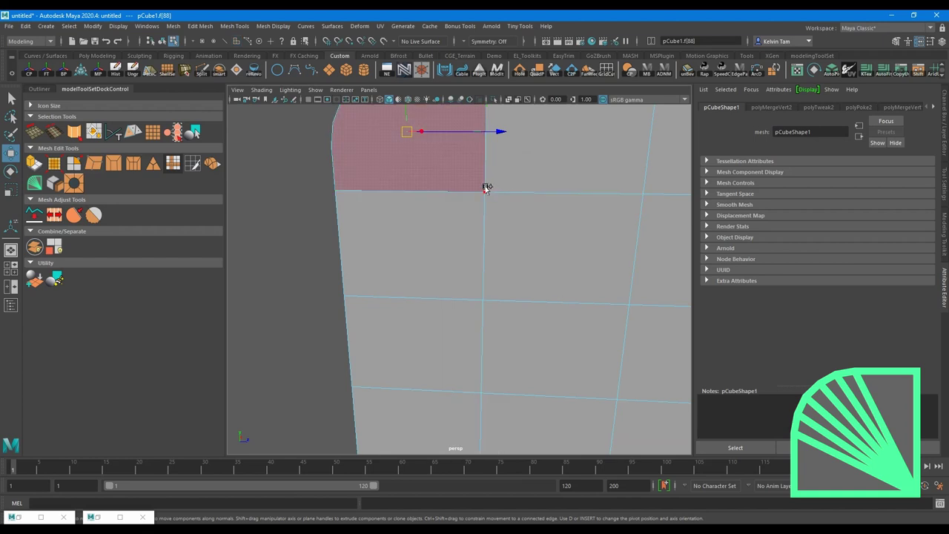
left_click(559, 262)
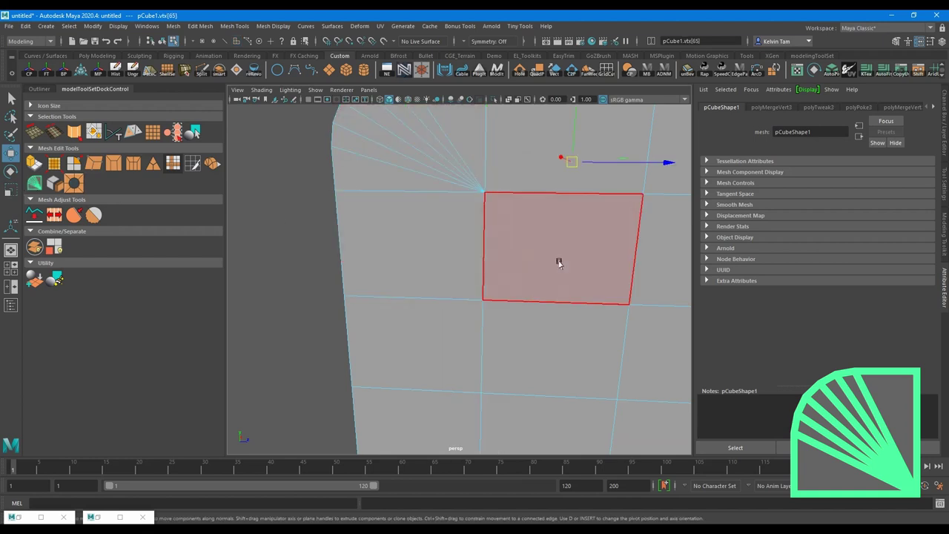
scroll(480, 242, "down", 3)
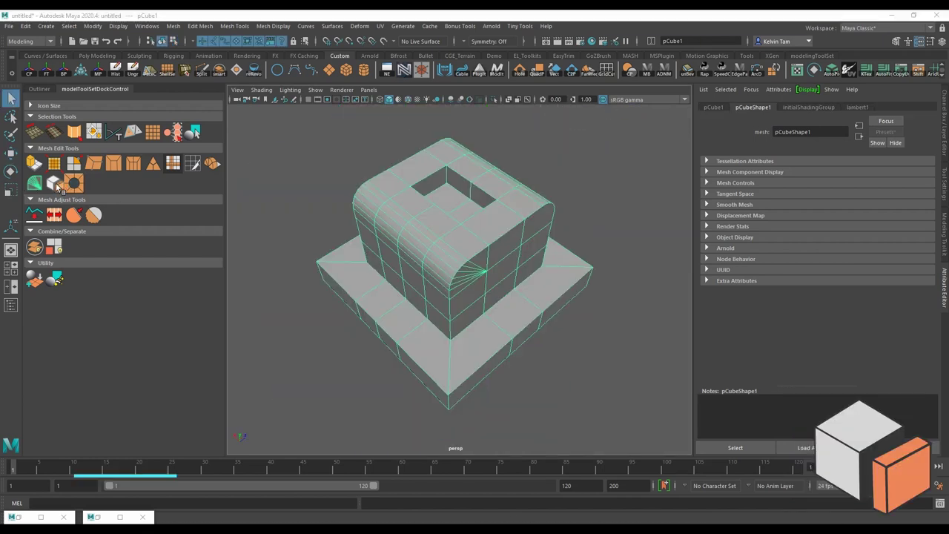
Step: Select the face loop along the cube's top edge plus the rounded corner faces
right_click(71, 183)
left_click(82, 190)
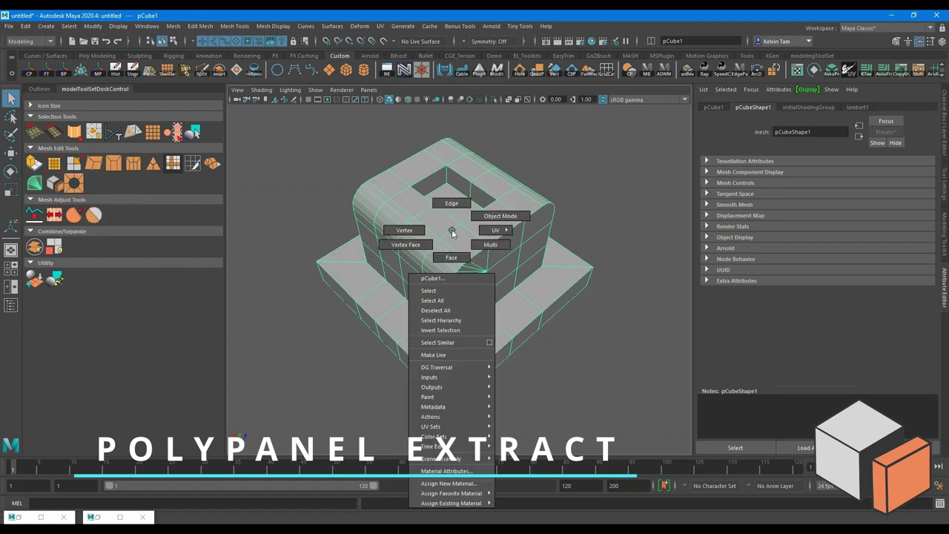
right_click_drag(448, 235, 441, 231)
left_click(382, 182)
double_click(458, 237, "shift")
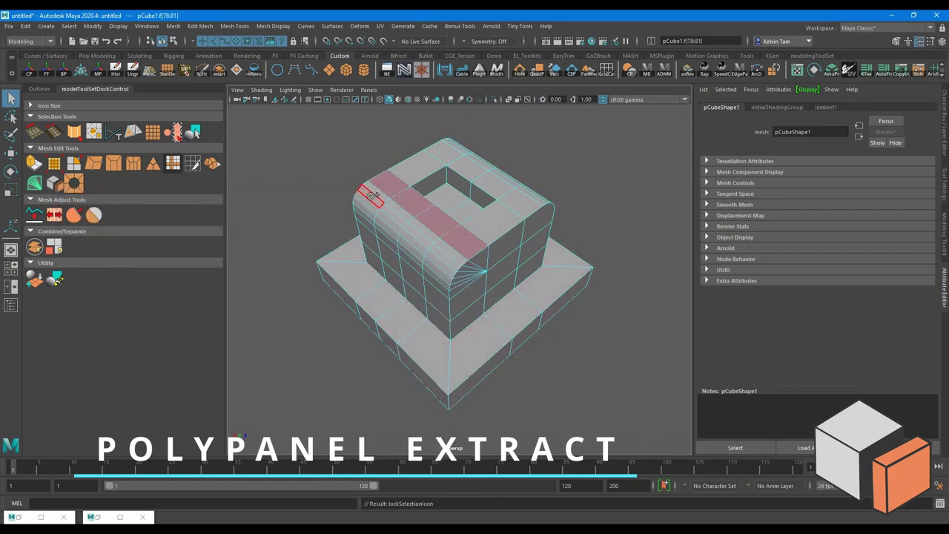
left_click_drag(400, 217, 412, 249, "shift")
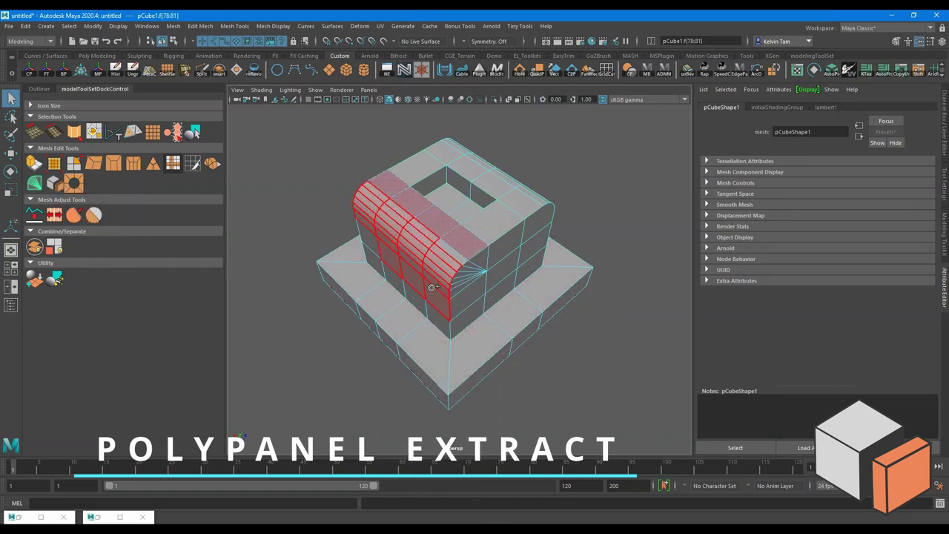
mouse_move(432, 287)
left_mouse_down("shift")
mouse_move(415, 271)
mouse_move(477, 239)
left_mouse_up("shift")
left_click_drag(434, 269, 414, 195, "alt")
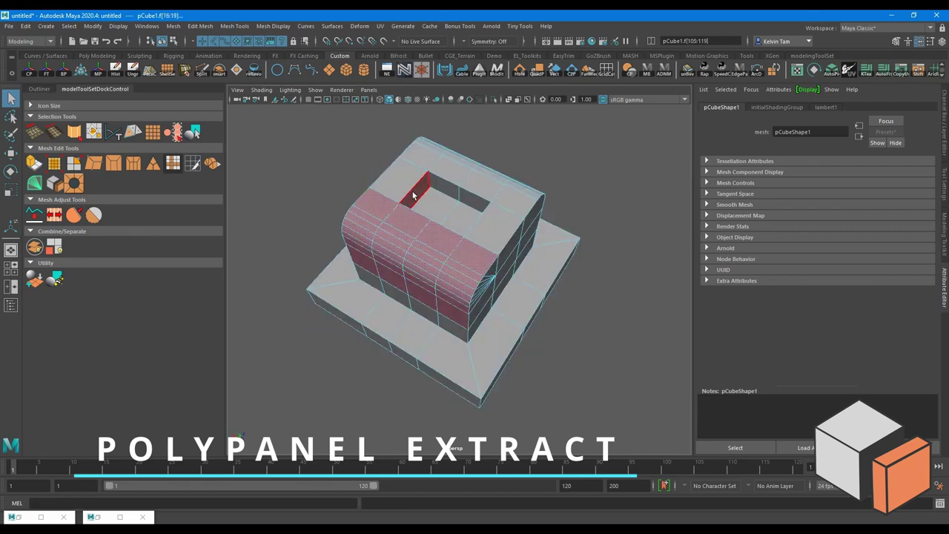
Step: Shell Extract the selected faces into a ShellExtract panel with thickness 0.63
right_click(59, 185)
left_click(85, 190)
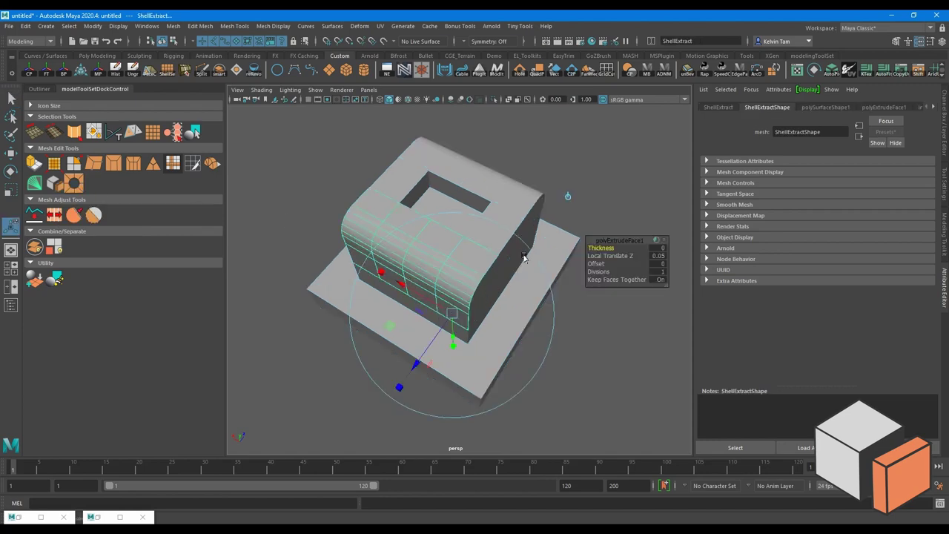
left_click_drag(525, 256, 540, 282, "alt")
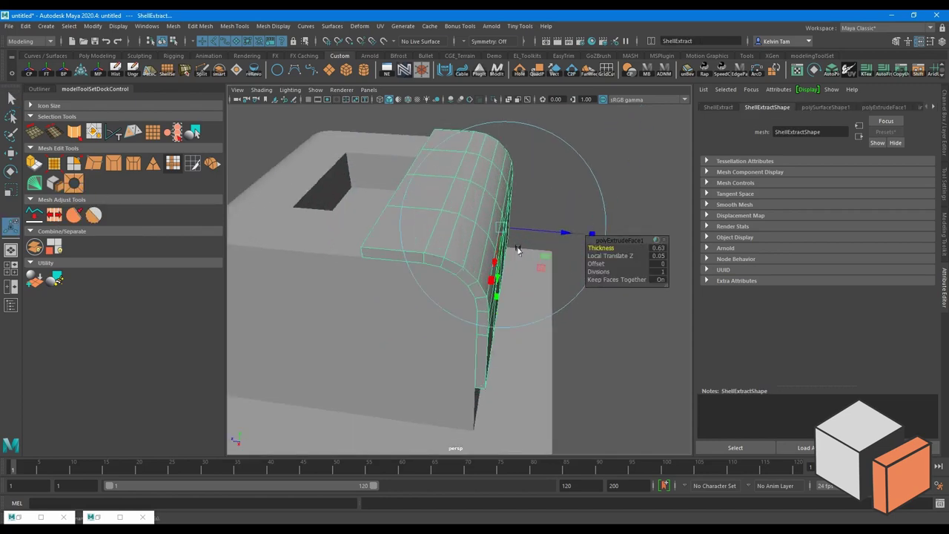
key("f")
mouse_move(474, 282)
left_mouse_down("alt")
mouse_move(430, 249)
mouse_move(491, 222)
mouse_move(461, 247)
mouse_move(402, 233)
left_mouse_up("alt")
key("w")
left_click(400, 231)
key("F11")
Step: Select the loop of top faces over the rounded edge plus one extra top face
left_click(396, 218)
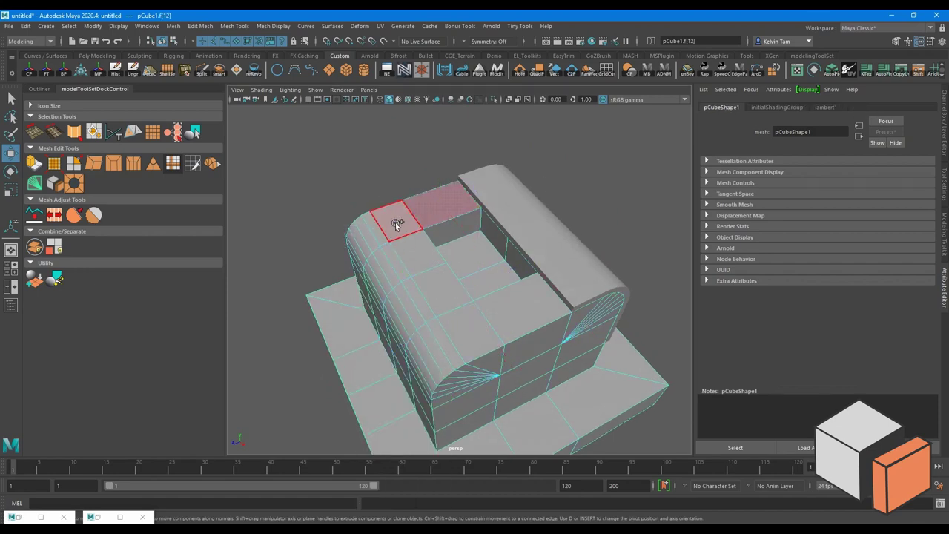
double_click(364, 246, "shift")
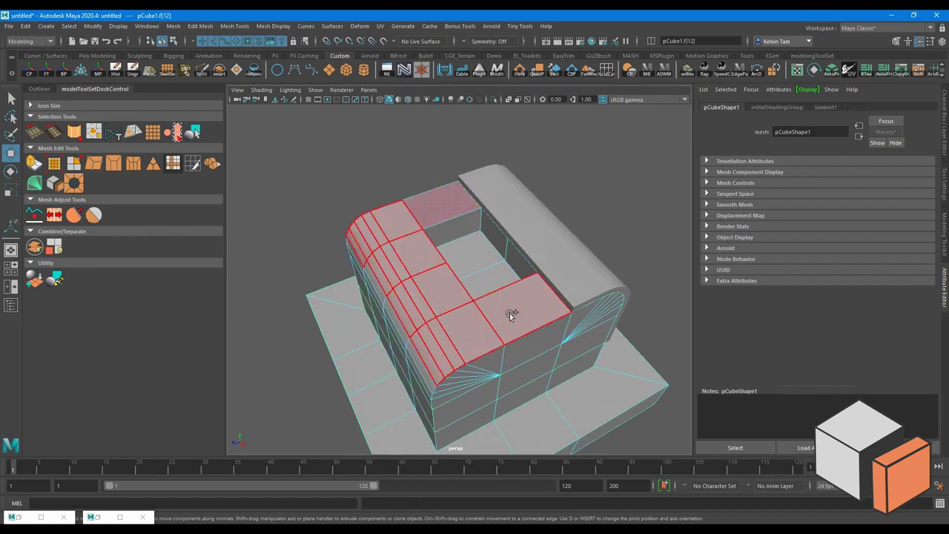
left_click_drag(510, 314, 493, 312, "alt")
key("q")
left_click(567, 269, "shift")
key("w")
left_click_drag(568, 270, 517, 279, "alt")
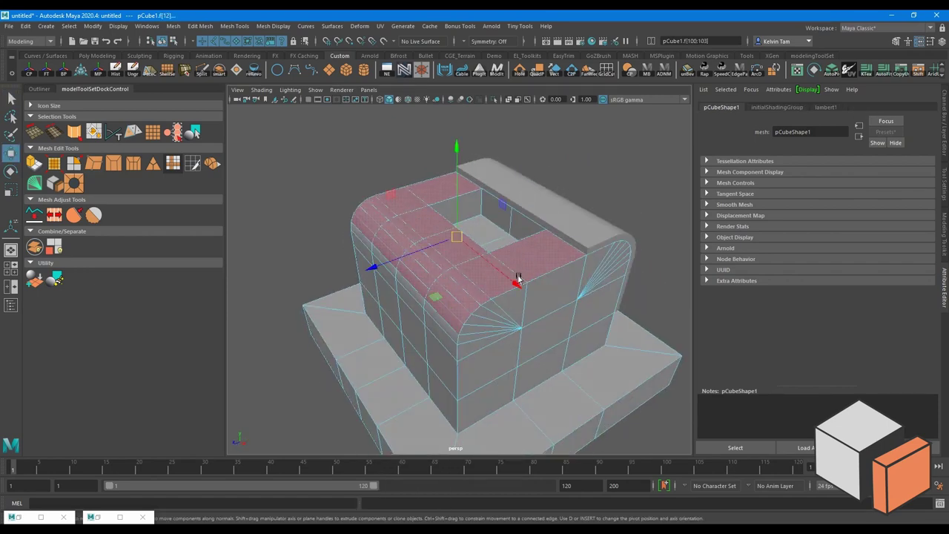
Step: Extract Panels on the selection with Panel Extrude 1.167 and support edge 0.500, then complete
right_click(57, 213)
left_click(81, 206)
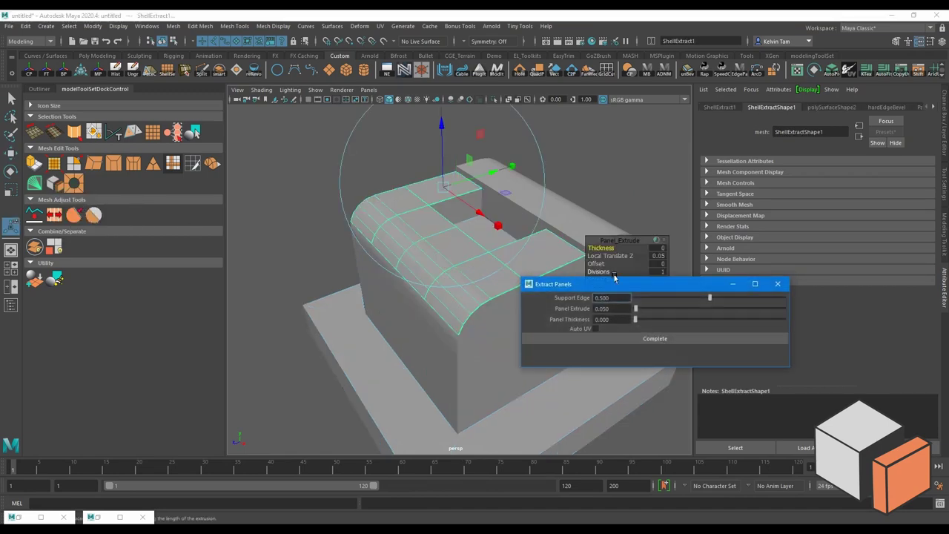
mouse_move(642, 308)
left_mouse_down()
mouse_move(652, 309)
mouse_move(427, 245)
mouse_move(385, 264)
mouse_move(440, 275)
left_mouse_up()
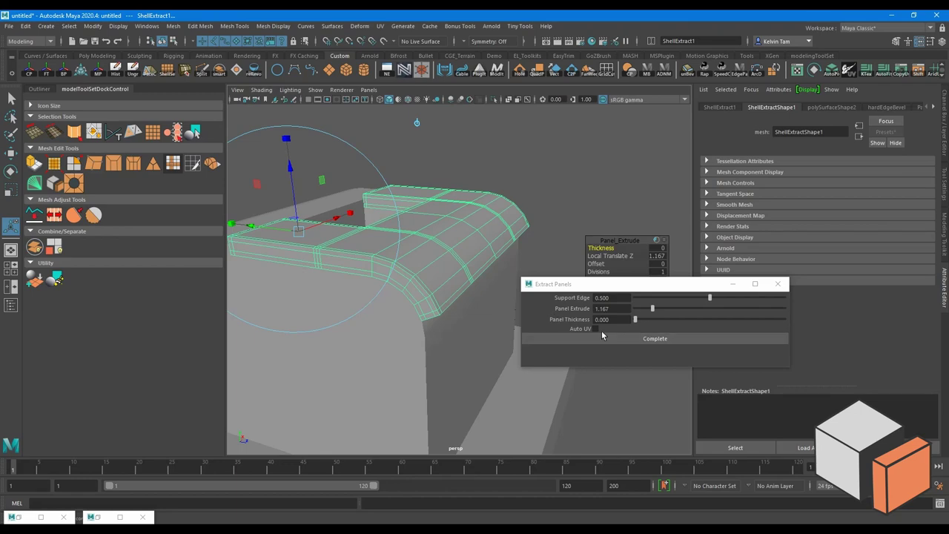
left_click(602, 338)
key("w")
left_click(566, 307)
mouse_move(566, 307)
left_mouse_down("alt")
mouse_move(388, 277)
mouse_move(376, 226)
mouse_move(460, 294)
mouse_move(613, 225)
mouse_move(458, 291)
mouse_move(472, 225)
mouse_move(435, 267)
mouse_move(523, 266)
mouse_move(509, 333)
mouse_move(499, 282)
mouse_move(517, 288)
mouse_move(492, 286)
left_mouse_up("alt")
Step: Select the extracted ShellExtract1 panel and orbit to view the model's base
left_click(441, 322)
left_click(612, 225)
left_click(472, 224)
left_click(567, 273)
left_click(521, 288)
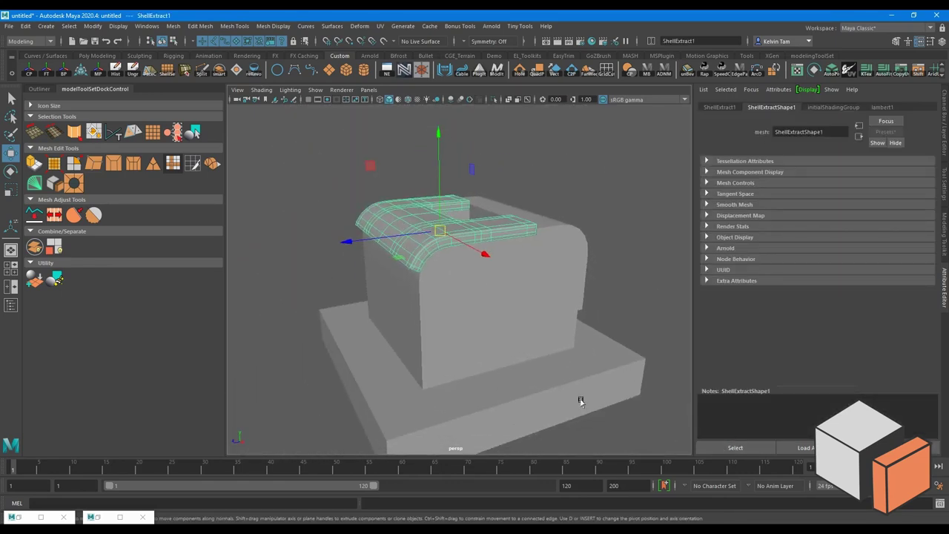
mouse_move(581, 401)
left_mouse_down("alt")
mouse_move(542, 330)
mouse_move(466, 272)
mouse_move(467, 259)
left_mouse_up("alt")
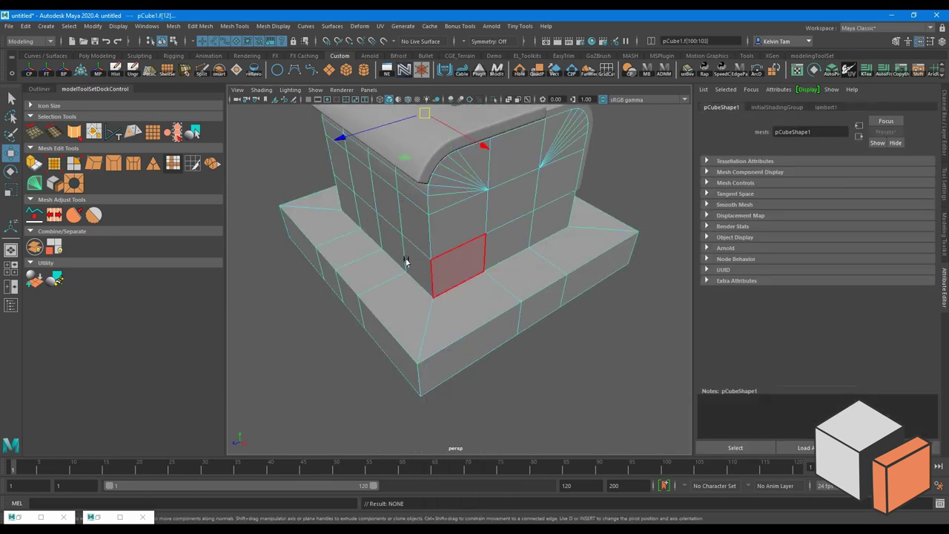
Step: Select a row of faces on the box's front wall
left_click_drag(360, 269, 328, 271, "alt")
left_click(296, 252)
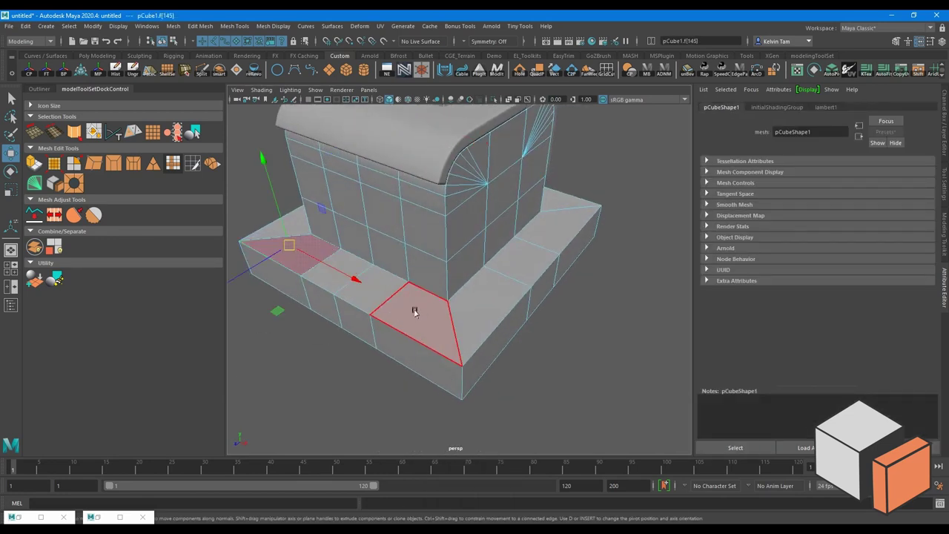
mouse_move(312, 187)
left_mouse_down()
mouse_move(308, 215)
mouse_move(381, 201)
mouse_move(369, 237)
left_mouse_up()
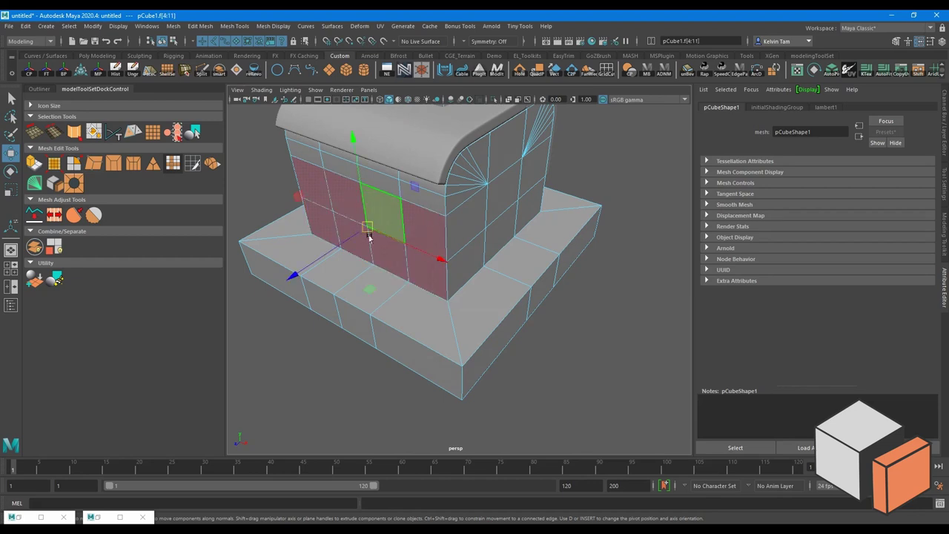
Step: Polypanel Extract the wall faces with Panel Extrude 1.267, Corner Roundness 0.537, Support Edge 0.357
right_click(58, 185)
left_click(92, 215)
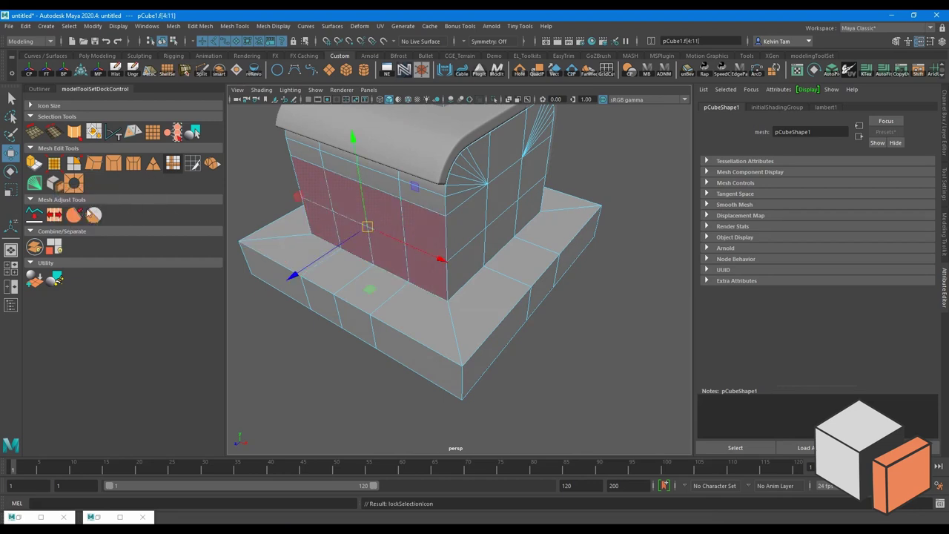
left_click(92, 215)
left_click_drag(635, 329, 641, 326)
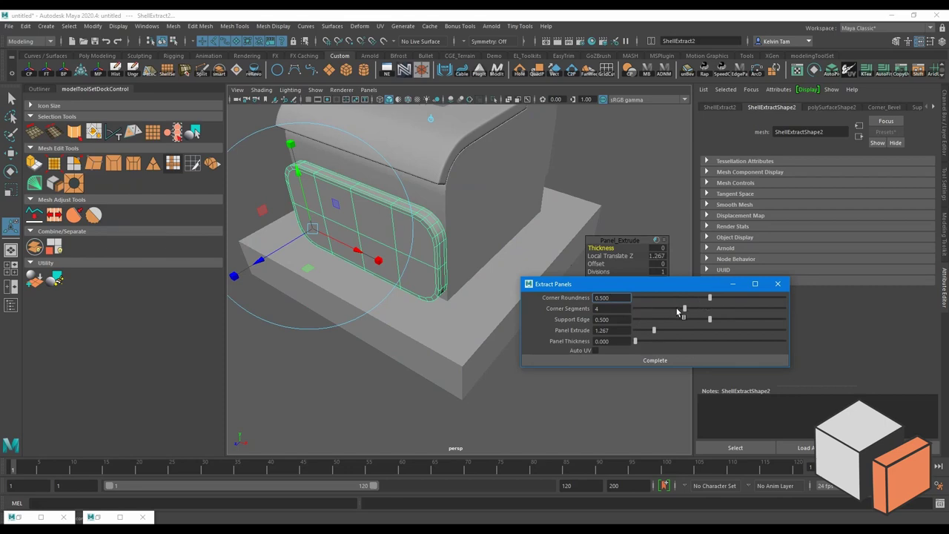
left_click_drag(719, 297, 687, 319)
left_click_drag(519, 223, 461, 249, "alt")
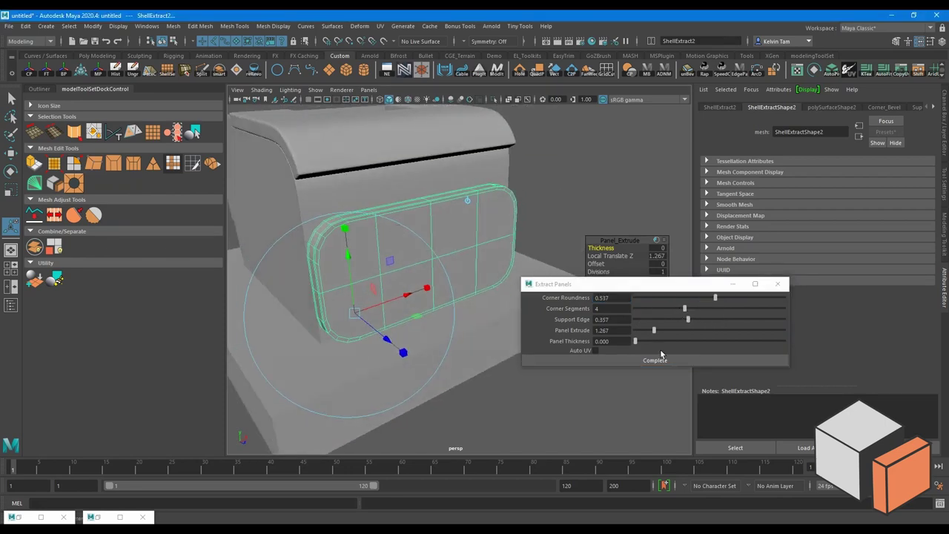
left_click(642, 360)
Step: Reselect the new ShellExtract2 panel, view it head-on, then clear the selection
left_click_drag(398, 275, 514, 260, "alt")
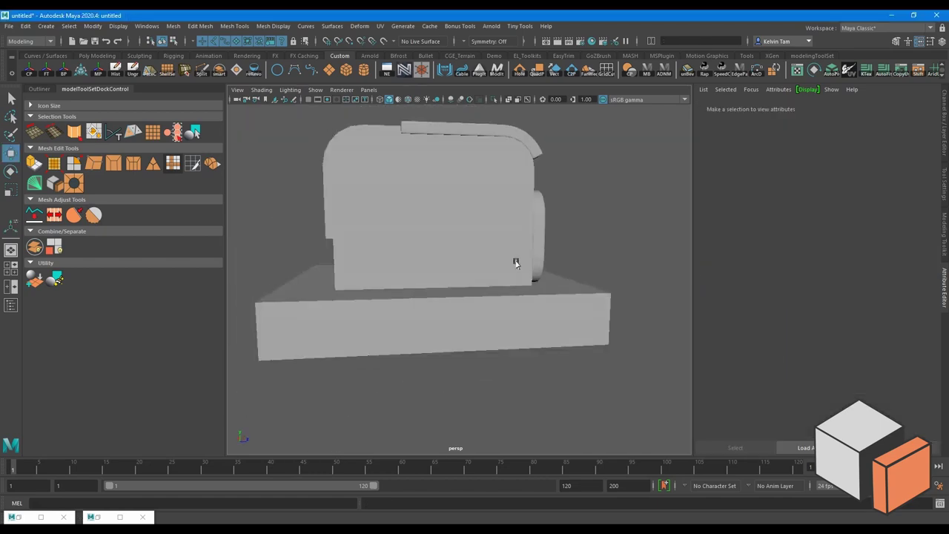
left_click(344, 248)
left_click_drag(343, 248, 491, 279, "alt")
scroll(482, 267, "down", 3)
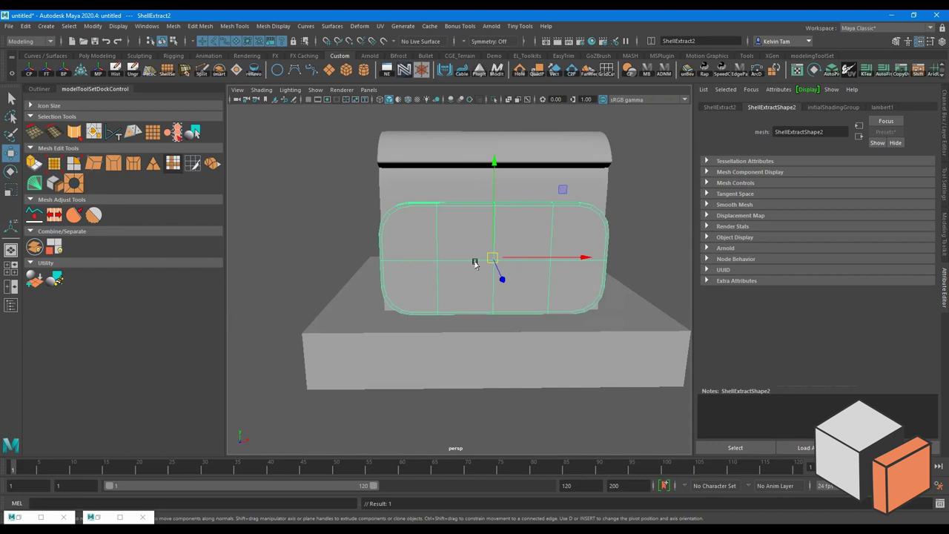
mouse_move(475, 263)
left_mouse_down("alt")
mouse_move(593, 308)
mouse_move(464, 290)
mouse_move(438, 274)
left_mouse_up("alt")
left_click(568, 296)
scroll(568, 297, "down", 3)
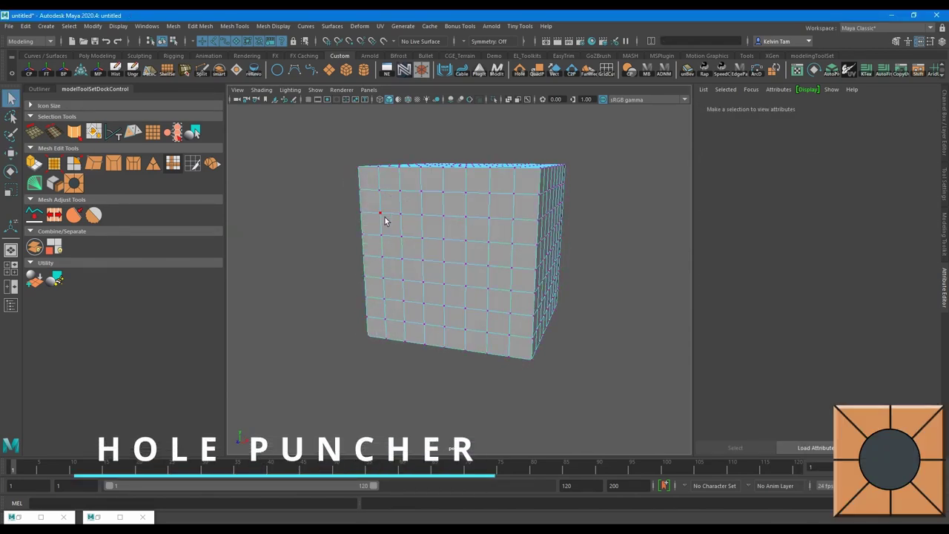
Step: Punch round holes at the selected grid vertices and widen them to Radial Offset 0.38
left_click(380, 215)
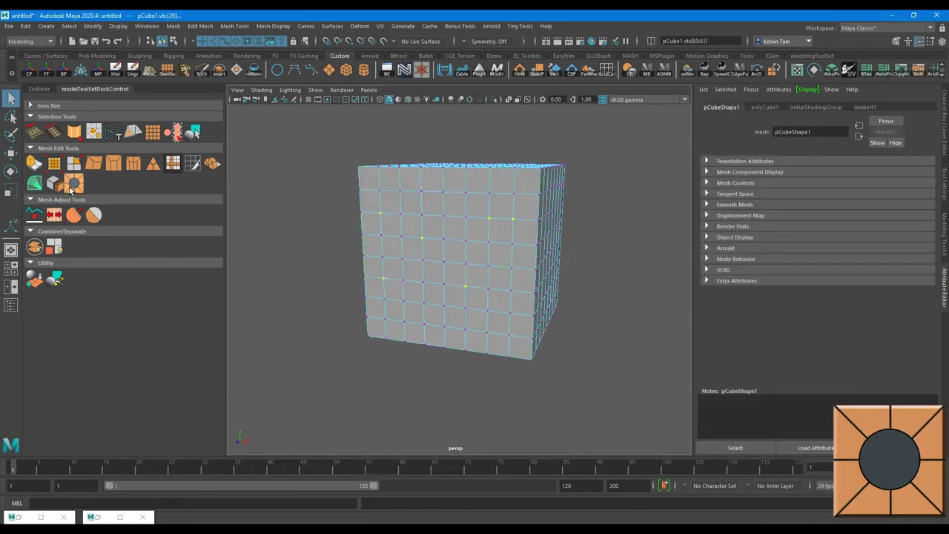
key("h")
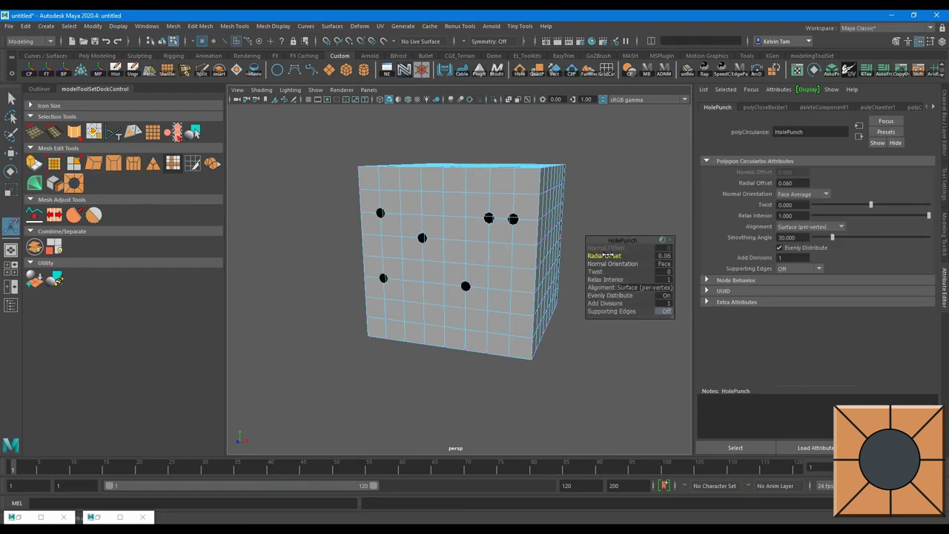
mouse_move(605, 255)
left_mouse_down()
mouse_move(623, 255)
mouse_move(435, 237)
mouse_move(480, 265)
mouse_move(456, 238)
mouse_move(492, 254)
left_mouse_up()
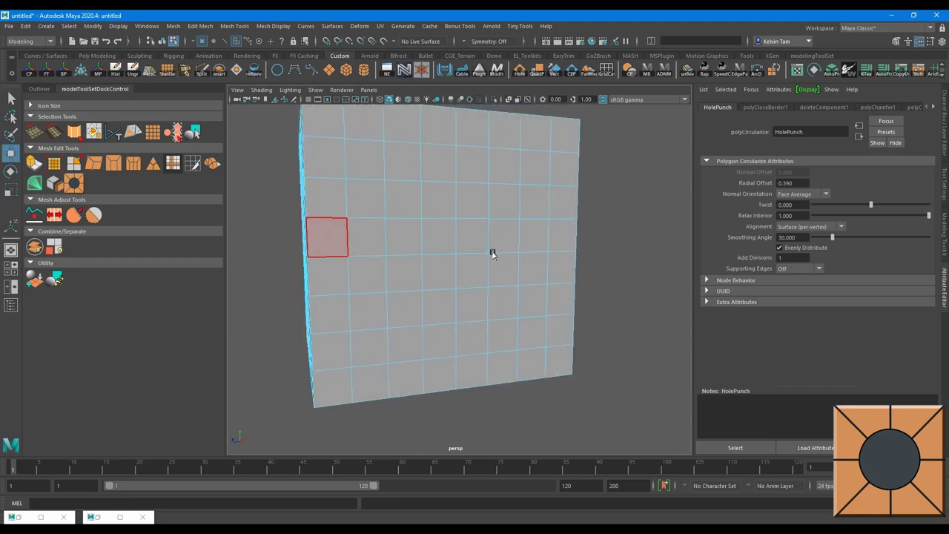
key("w")
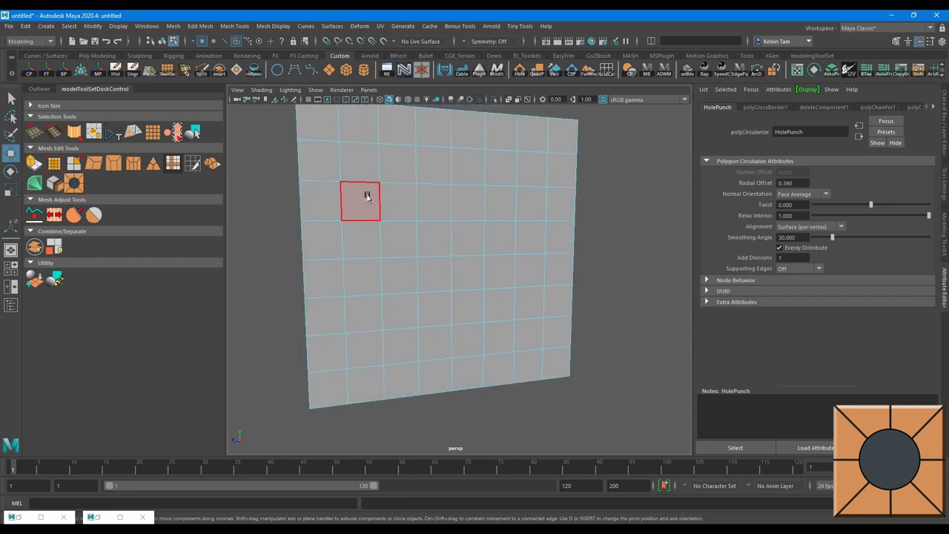
Step: Select three 2x2 face blocks — upper-left, upper-right and lower — on the other side
left_click(360, 167)
left_click(371, 199, "shift")
left_click(396, 200, "shift")
left_click(398, 166, "shift")
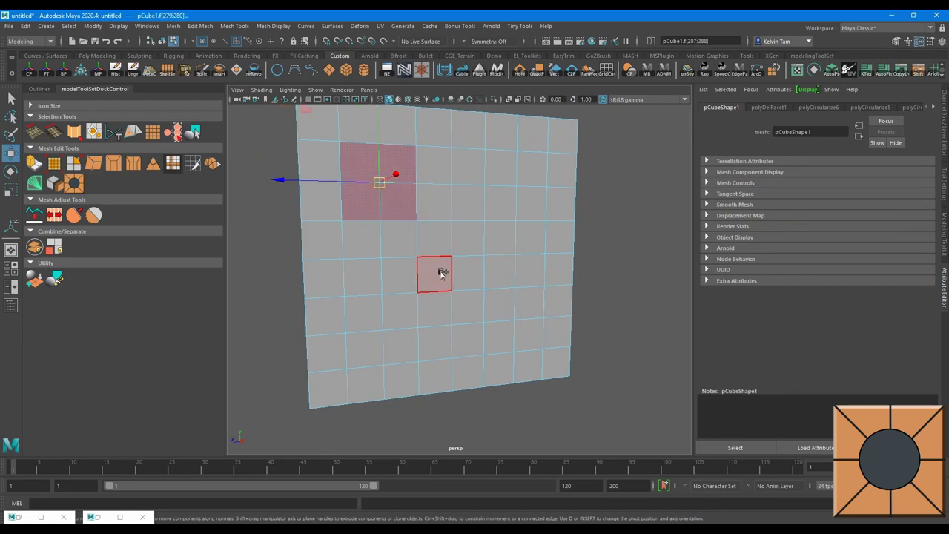
left_click(441, 272, "shift")
left_click(443, 312, "shift")
left_click(467, 306, "shift")
left_click(501, 166, "shift")
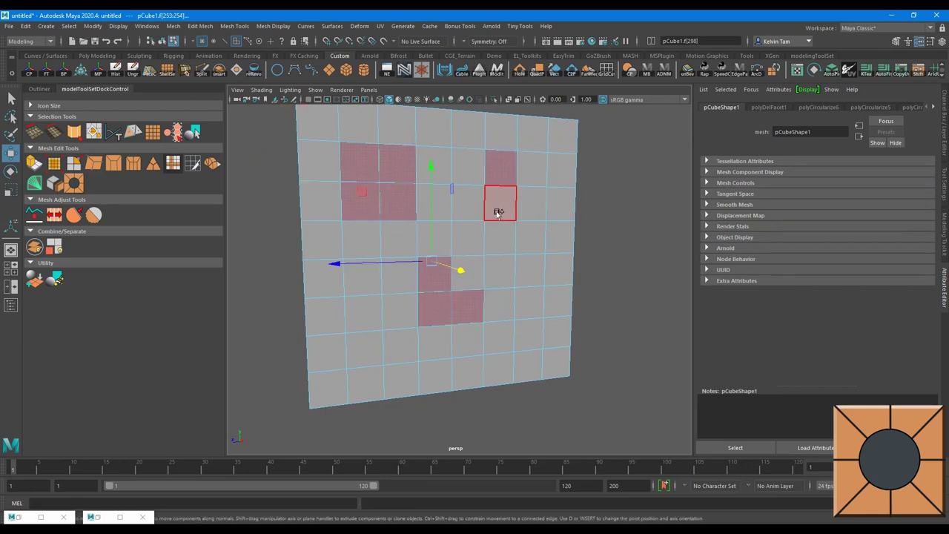
left_click(499, 208, "shift")
left_click(529, 202, "shift")
left_click(531, 168, "shift")
left_click(467, 275, "shift")
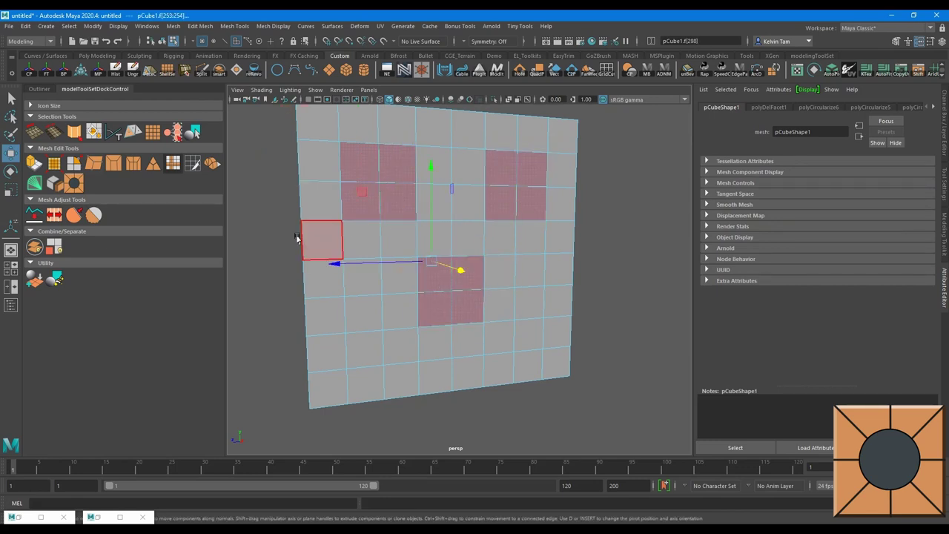
Step: Hole-punch the three face blocks at Radial Offset -0.76 with Close Hole set On
left_click(74, 184)
left_click_drag(604, 256, 387, 256)
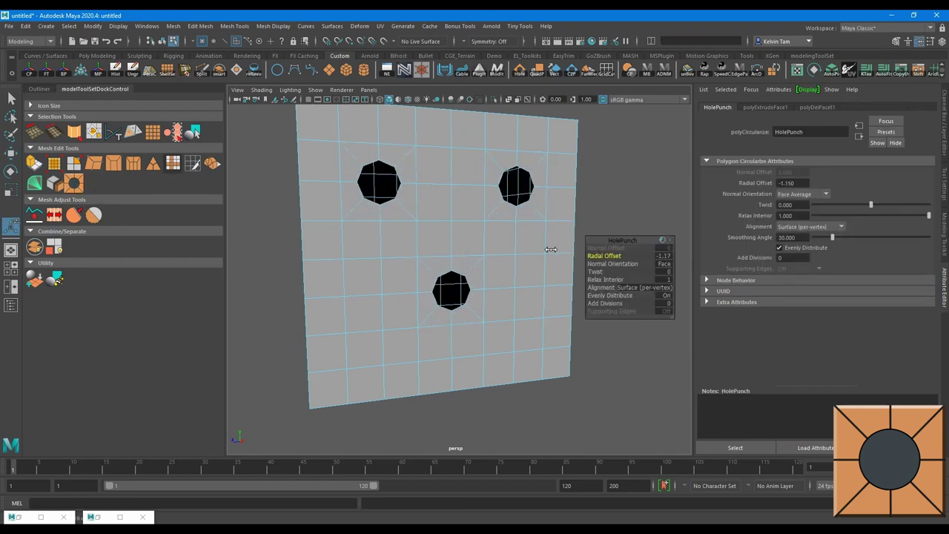
left_click_drag(412, 250, 504, 289, "alt")
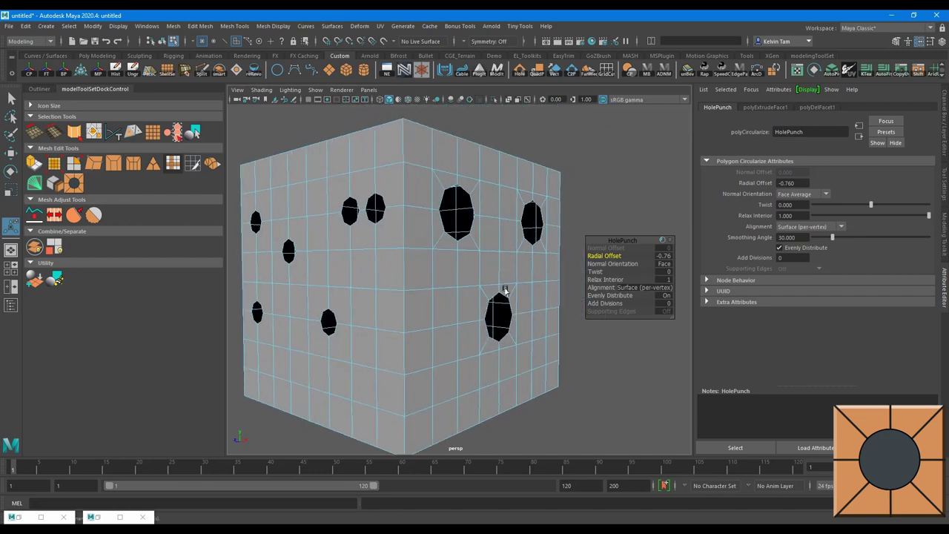
left_click(671, 242)
left_click(712, 390)
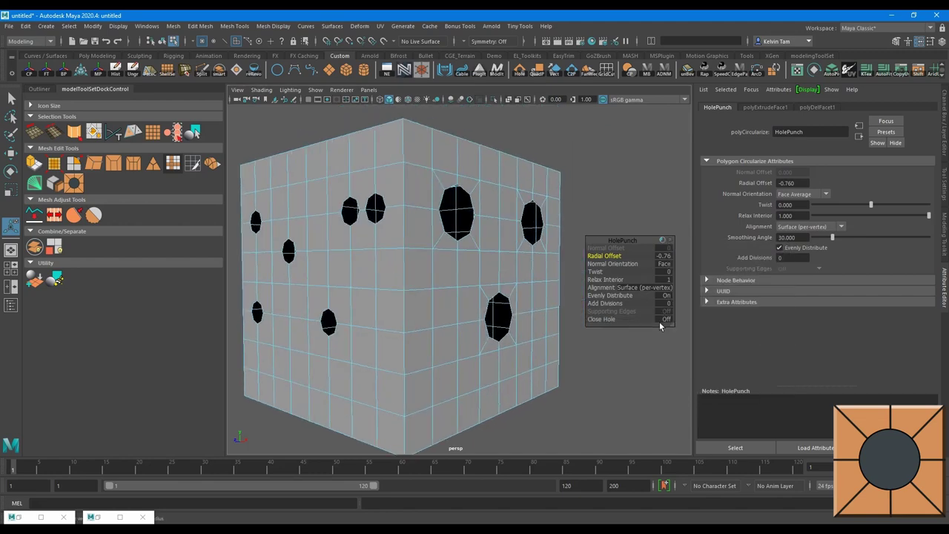
left_click(666, 319)
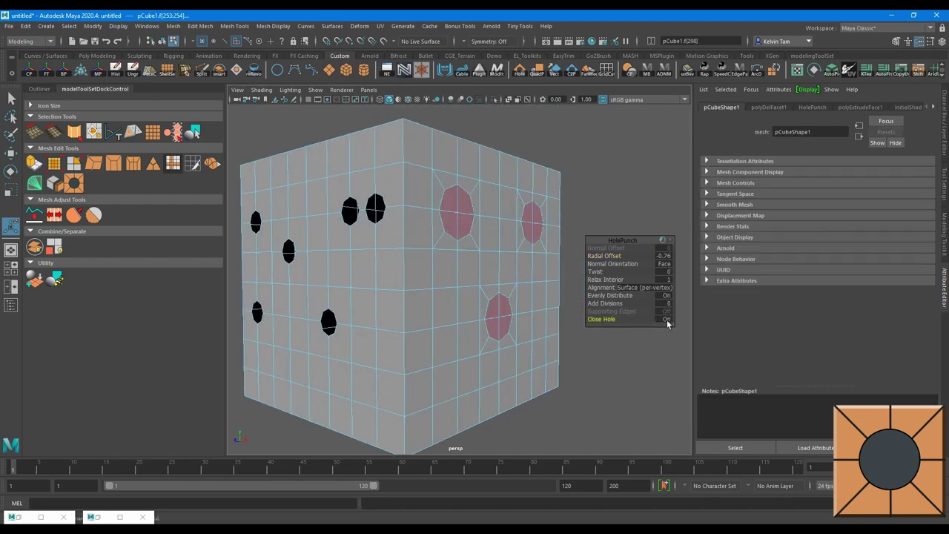
mouse_move(563, 296)
left_mouse_down("alt")
mouse_move(377, 301)
mouse_move(401, 299)
left_mouse_up("alt")
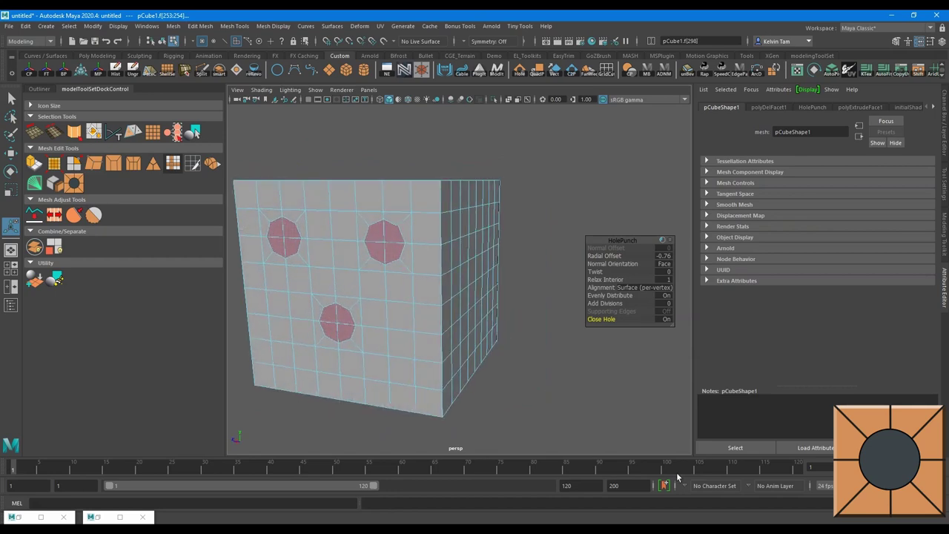
left_click_drag(509, 300, 461, 275, "alt")
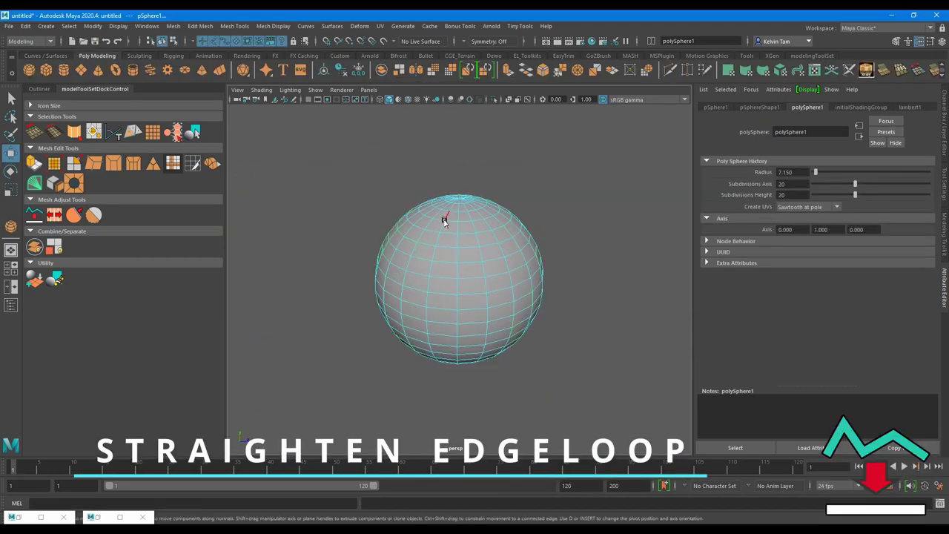
Step: Straighten the vertical edge loop through the selected sphere edge
left_click(437, 251)
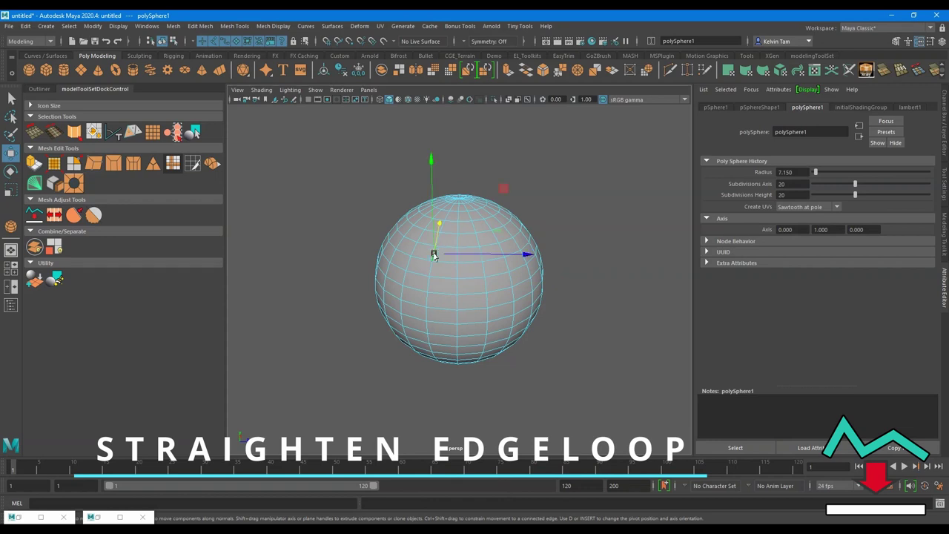
left_click(415, 338)
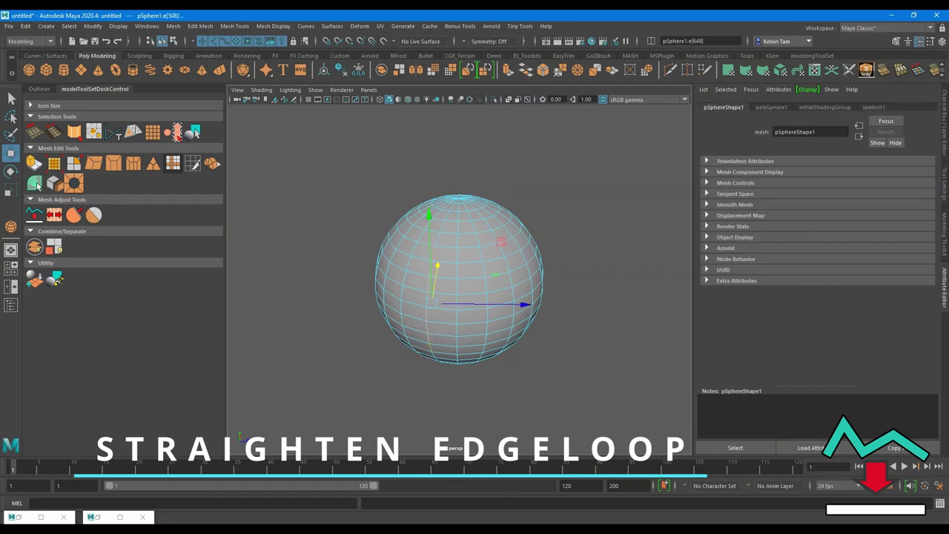
left_click(35, 215)
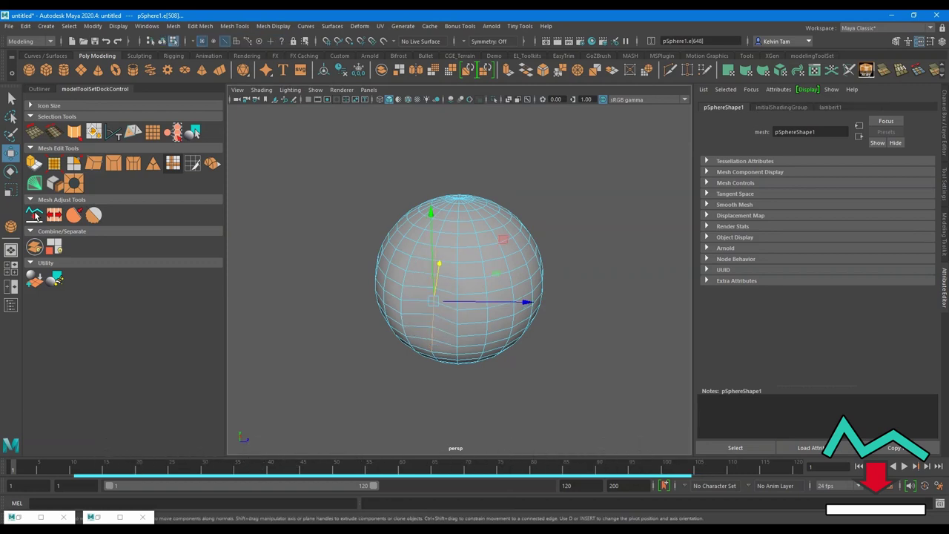
left_click_drag(443, 311, 462, 281, "alt")
scroll(490, 272, "up", 2)
Step: Select two horizontal edge loops and reshape them with the Mesh Adjust tool
key("q")
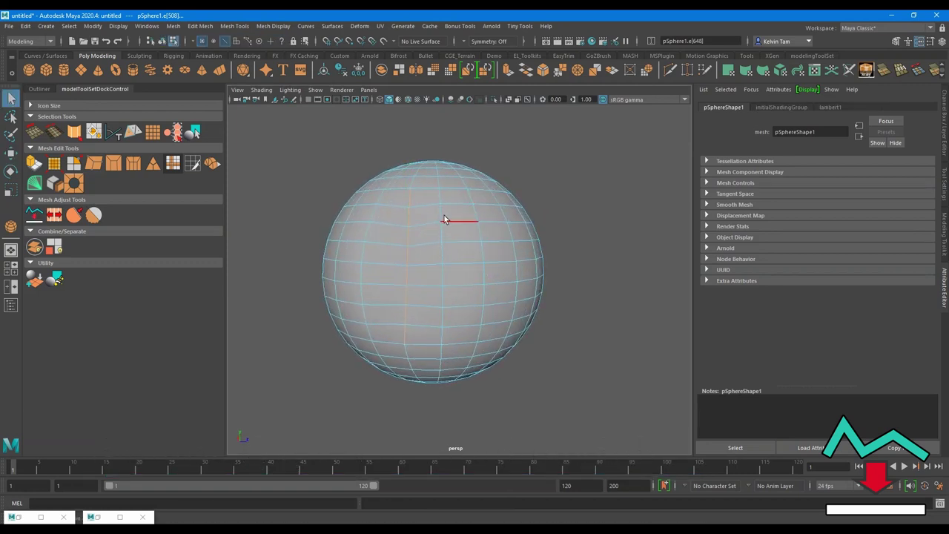
mouse_move(438, 196)
left_mouse_down("alt")
mouse_move(498, 212)
mouse_move(419, 220)
mouse_move(498, 244)
mouse_move(497, 229)
left_mouse_up("alt")
double_click(413, 215)
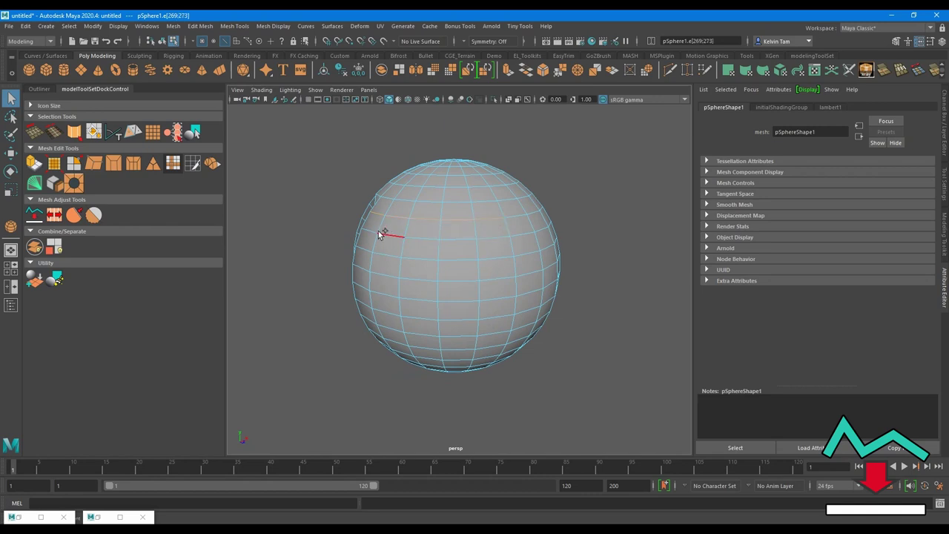
left_click(474, 239, "shift")
double_click(482, 259, "shift")
left_click(41, 215)
mouse_move(546, 307)
left_mouse_down("alt")
mouse_move(526, 282)
mouse_move(546, 277)
mouse_move(424, 273)
left_mouse_up("alt")
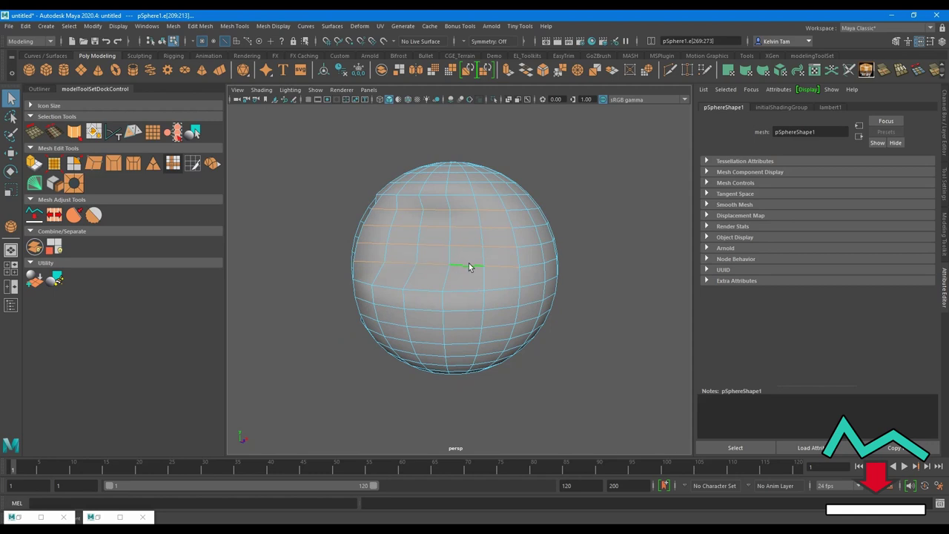
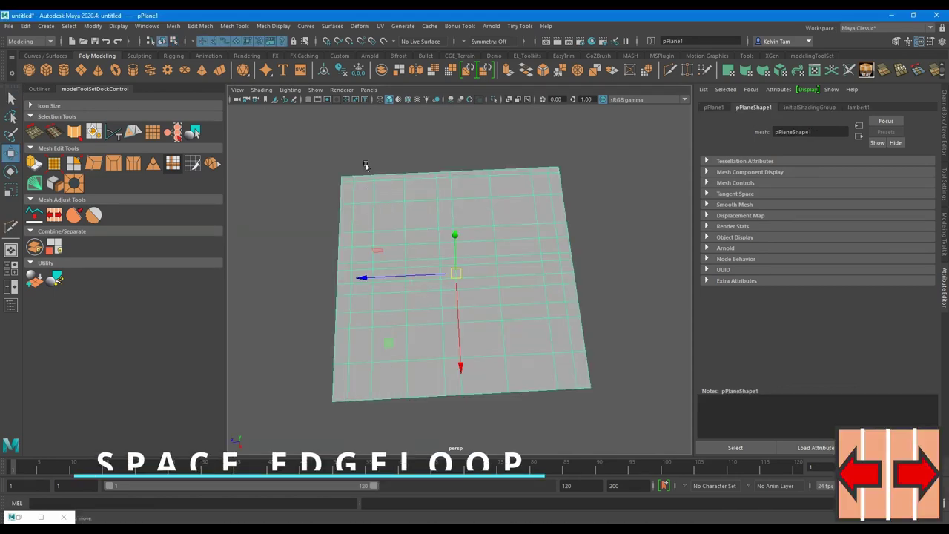
Step: Select the plane's top horizontal edge loops and space them evenly with Space Edgeloop
double_click(558, 166)
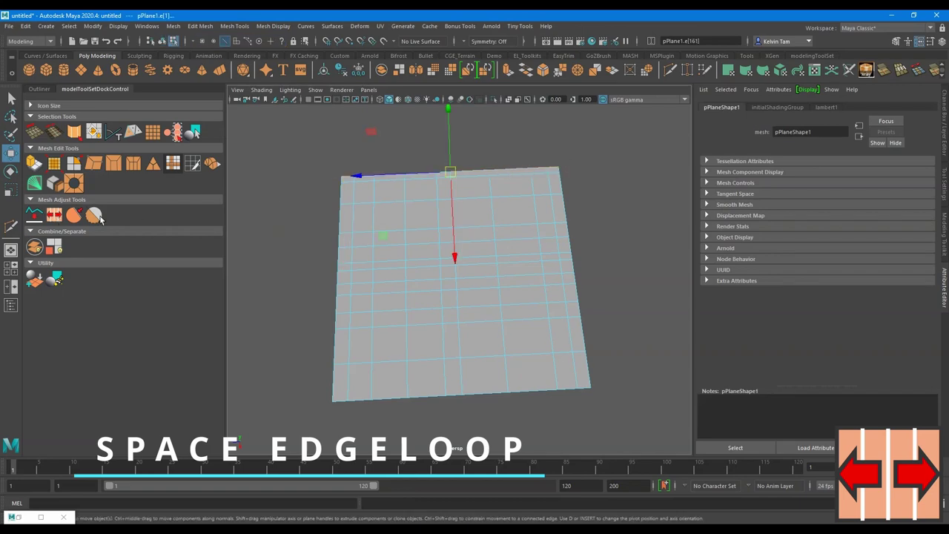
mouse_move(474, 252)
left_mouse_down("alt")
mouse_move(512, 260)
mouse_move(447, 235)
left_mouse_up("alt")
right_click_drag(447, 234, 487, 233, "alt")
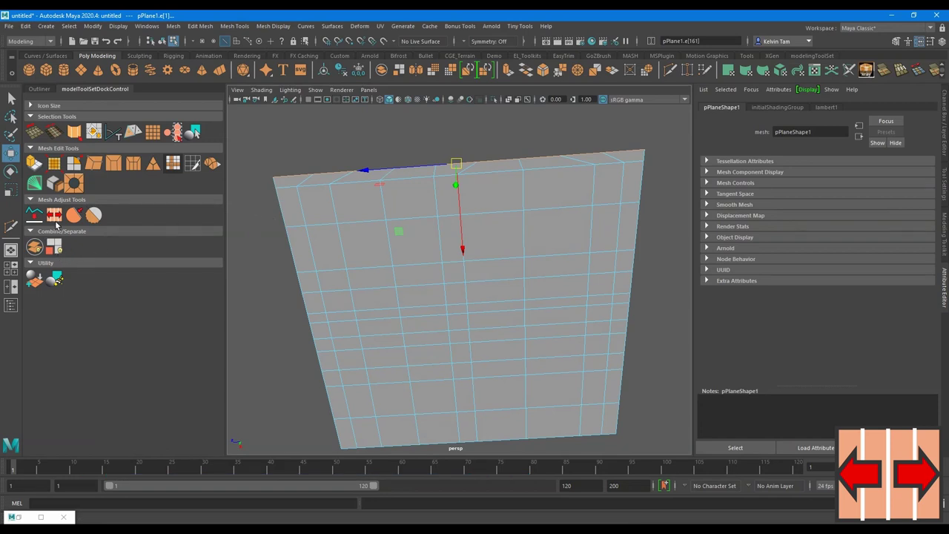
left_click_drag(495, 258, 383, 200, "alt")
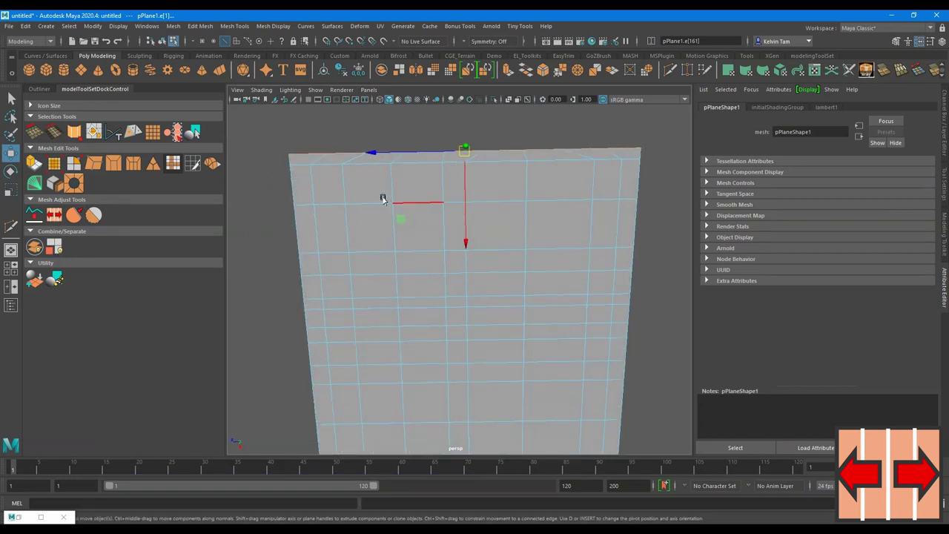
left_click(299, 163)
double_click(624, 158, "shift")
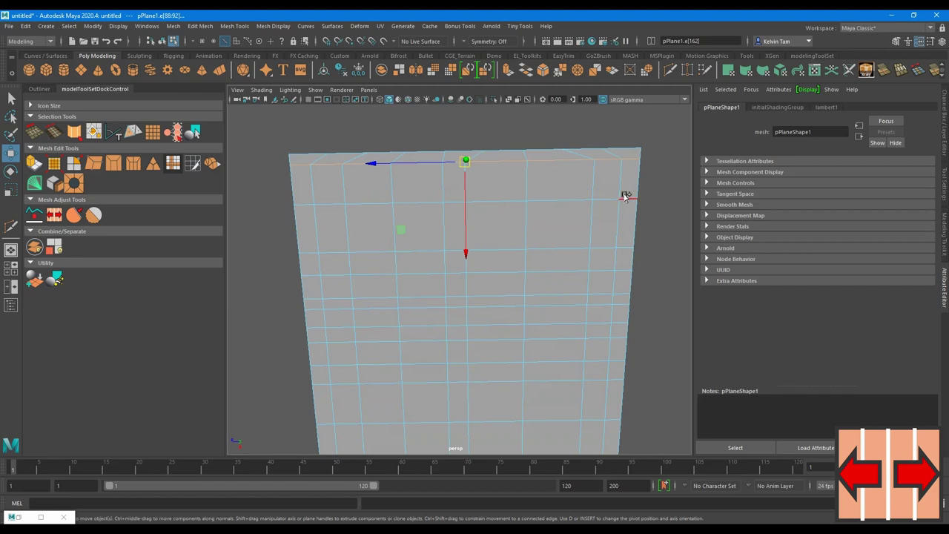
double_click(318, 203, "shift")
double_click(304, 204, "shift")
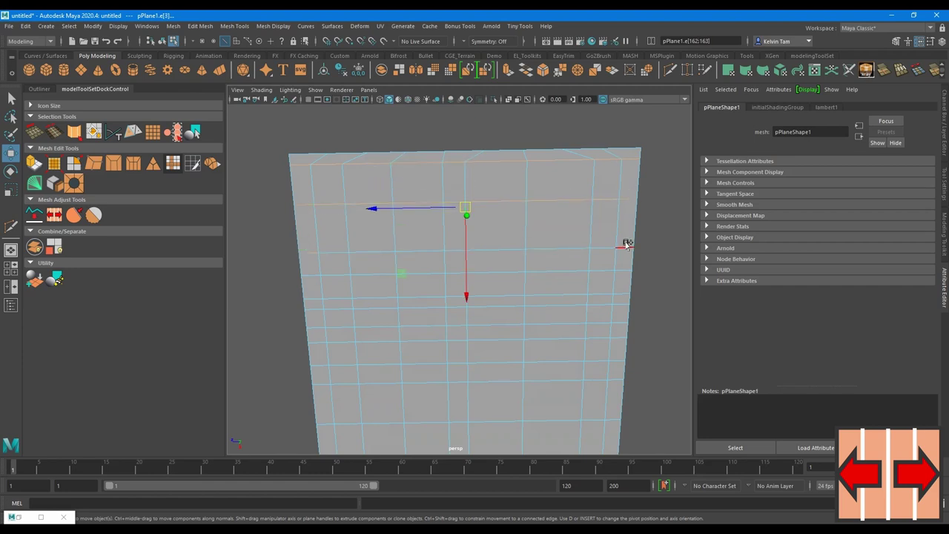
double_click(318, 287, "shift")
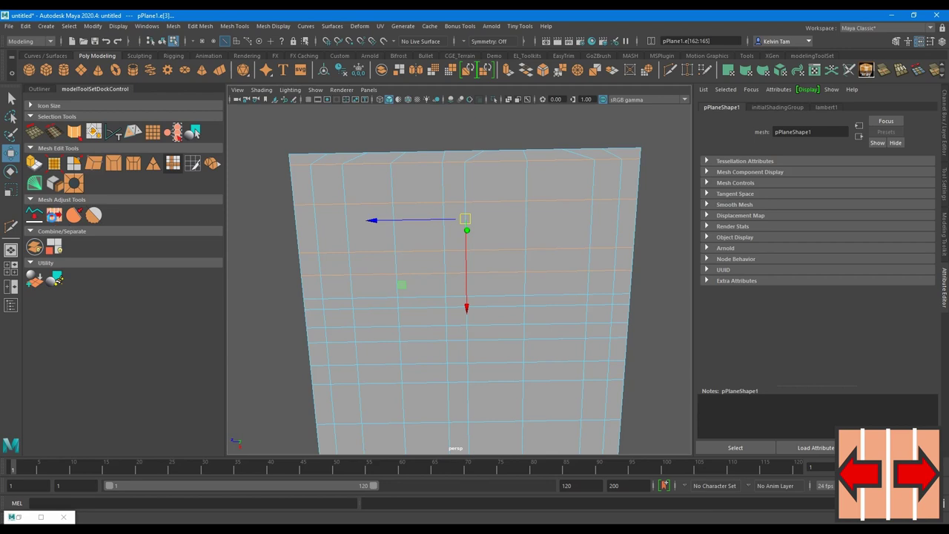
left_click(53, 214)
Step: Slide a right-side vertical edge loop left, then relax the spacing around it
left_click_drag(522, 278, 518, 210, "alt")
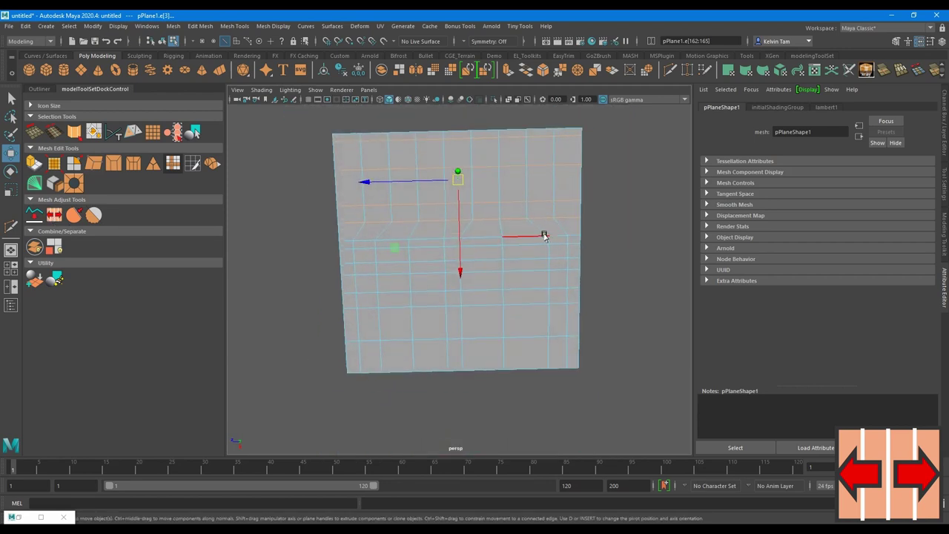
double_click(529, 148)
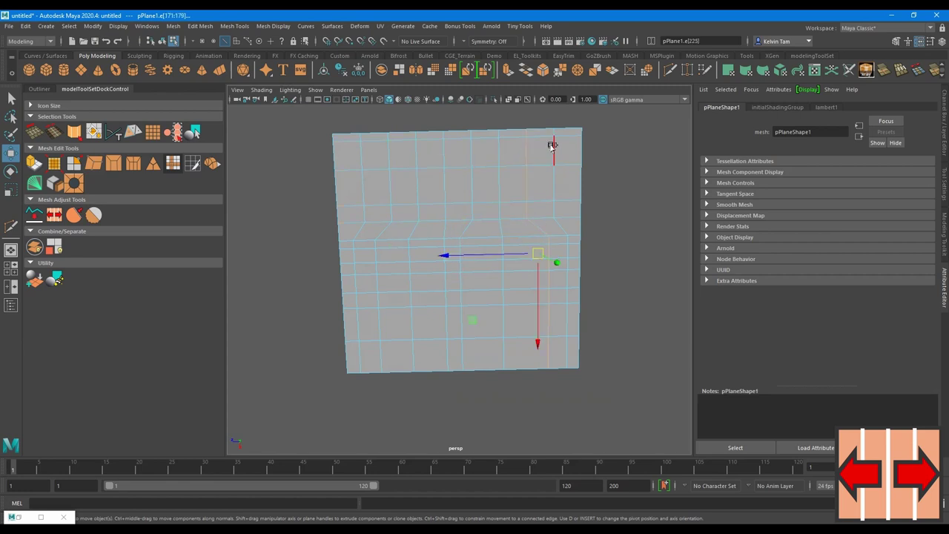
middle_click_drag(498, 158, 419, 154, "ctrl+shift")
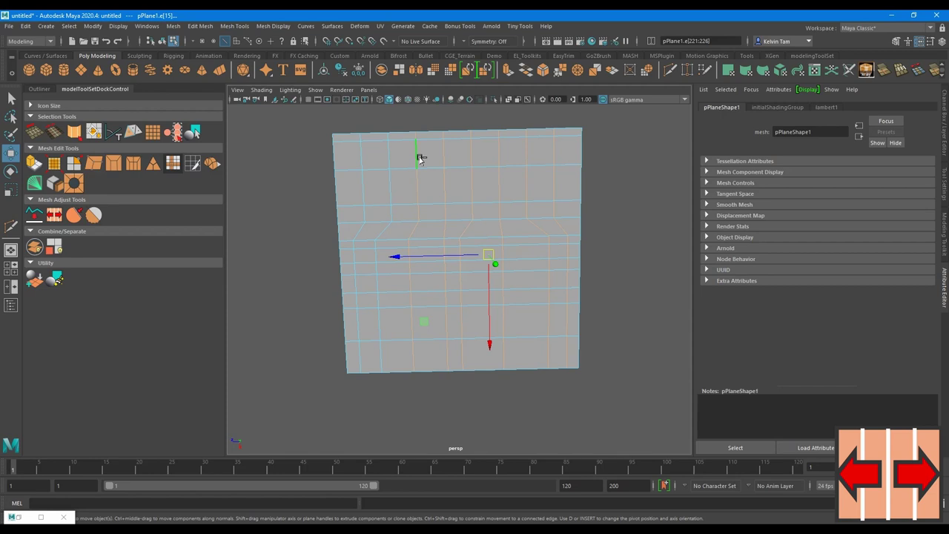
left_click(54, 215)
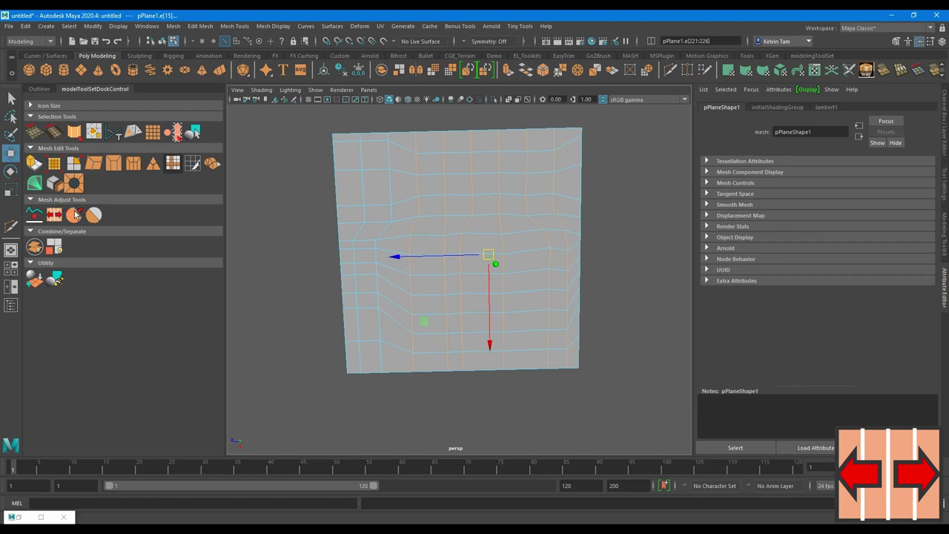
Step: Select a vertical edge loop on the left side of the plane
mouse_move(511, 259)
left_mouse_down("alt")
mouse_move(536, 264)
mouse_move(377, 205)
mouse_move(350, 233)
left_mouse_up("alt")
right_click_drag(350, 233, 410, 229, "alt")
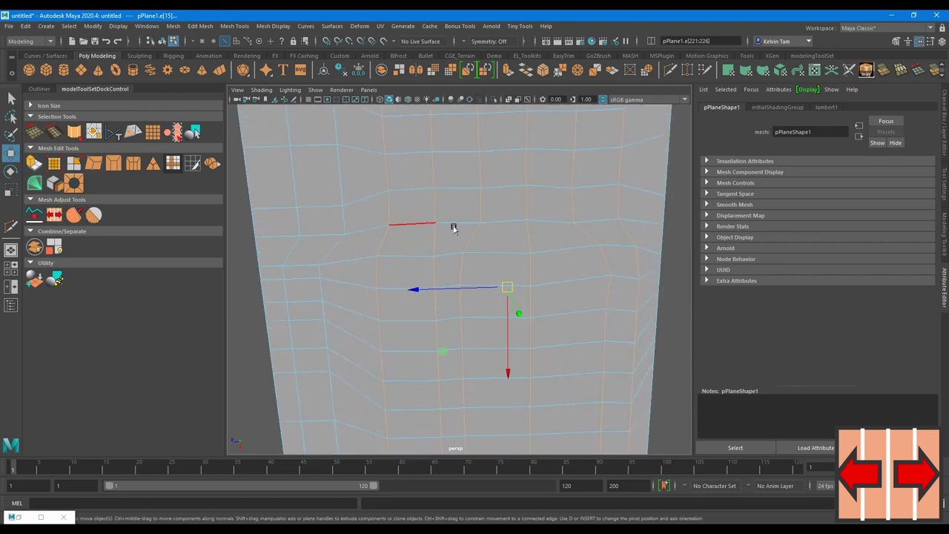
mouse_move(451, 227)
left_mouse_down("alt")
mouse_move(400, 227)
mouse_move(494, 277)
mouse_move(479, 252)
mouse_move(396, 237)
mouse_move(494, 232)
mouse_move(425, 233)
left_mouse_up("alt")
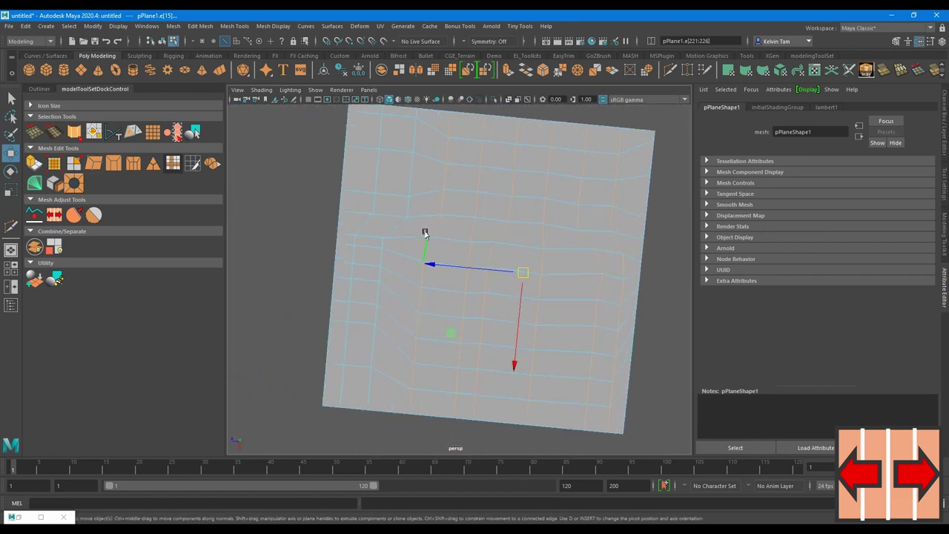
double_click(406, 165)
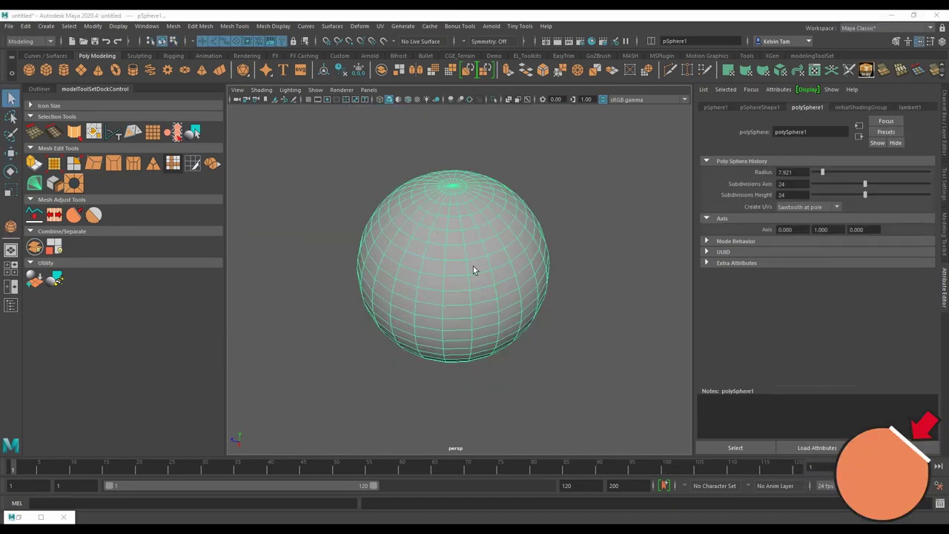
Step: Select the sphere's top face rows and flatten them with Average Planar
right_click_drag(492, 260, 460, 211)
left_click(514, 191)
mouse_move(475, 178)
left_mouse_down("shift")
mouse_move(581, 207)
mouse_move(517, 207)
left_mouse_up("shift")
left_click_drag(335, 131, 496, 196, "shift")
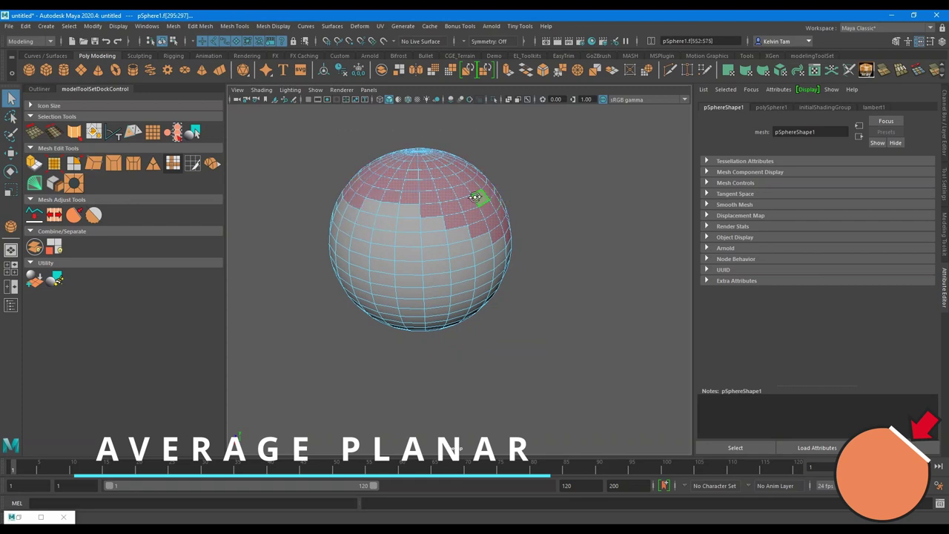
mouse_move(326, 132)
left_mouse_down()
mouse_move(569, 193)
mouse_move(363, 131)
left_mouse_up()
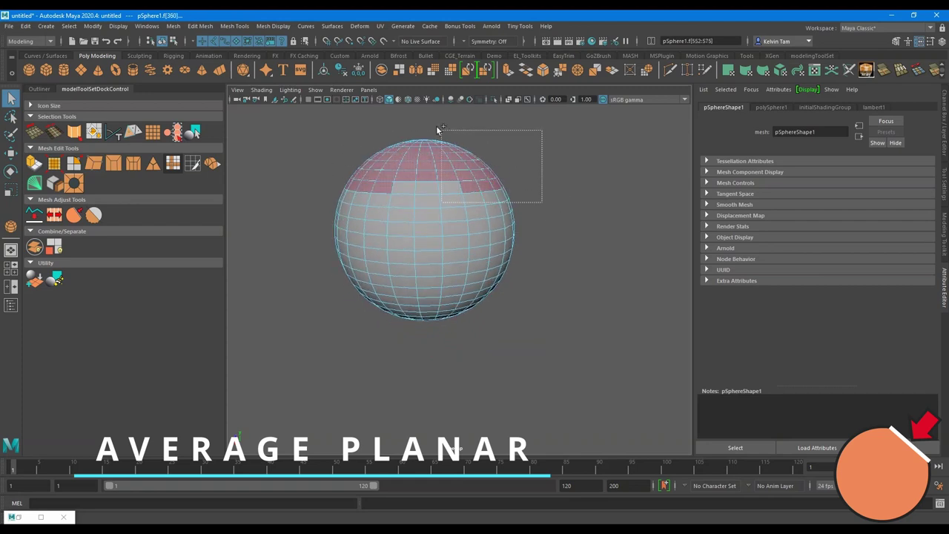
left_click(73, 215)
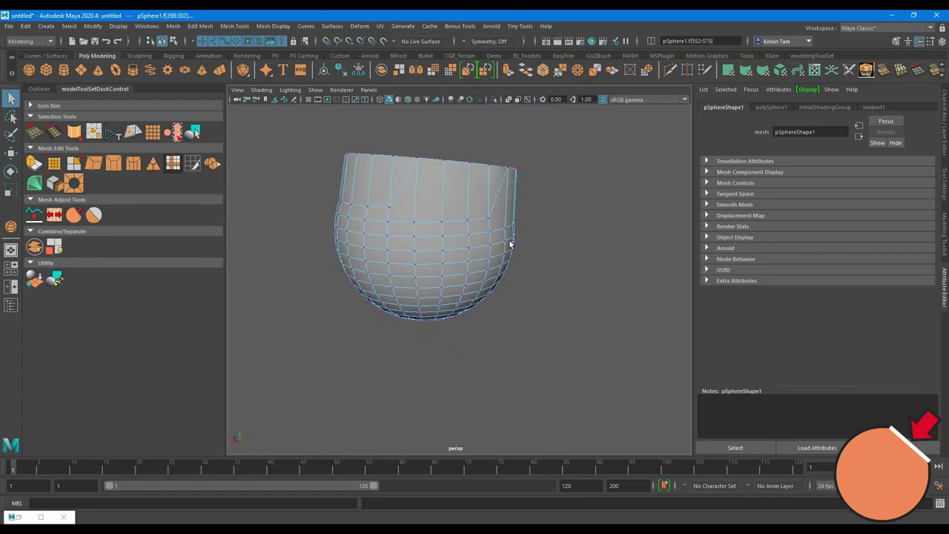
Step: Flatten the sphere's bottom vertex ring into a planar disc
mouse_move(510, 245)
left_mouse_down("alt")
mouse_move(452, 227)
mouse_move(476, 252)
mouse_move(516, 220)
mouse_move(589, 212)
mouse_move(553, 201)
left_mouse_up("alt")
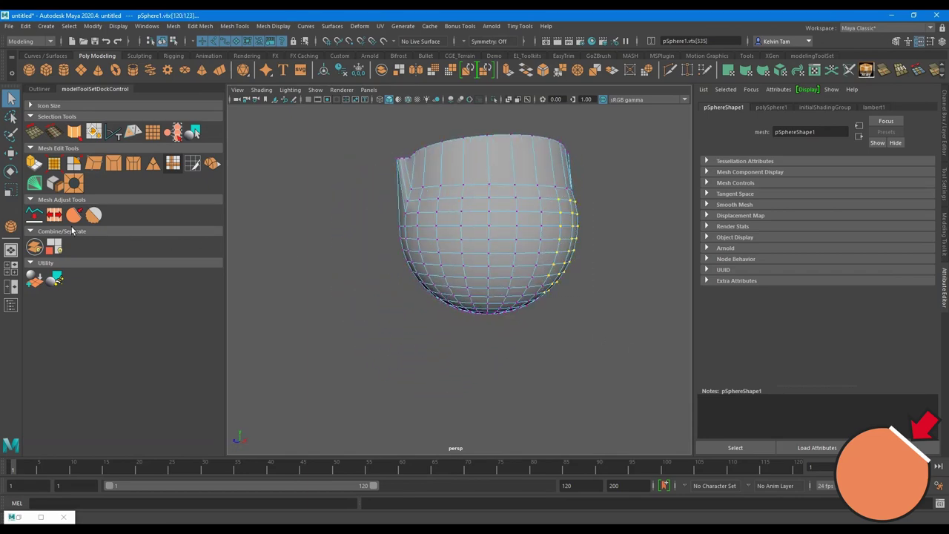
mouse_move(610, 254)
left_mouse_down("alt")
mouse_move(552, 249)
mouse_move(618, 250)
left_mouse_up("alt")
left_click_drag(635, 358, 381, 275)
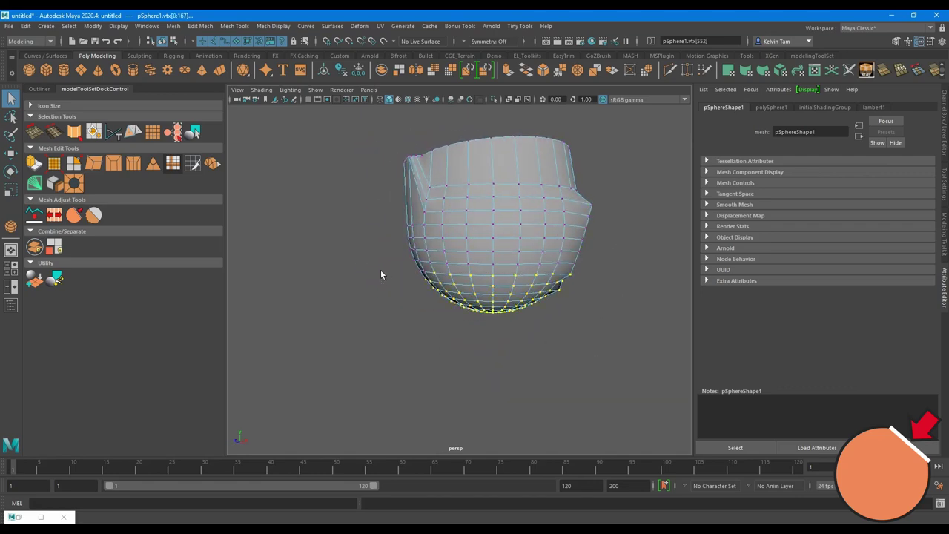
left_click(93, 215)
mouse_move(587, 294)
left_mouse_down("alt")
mouse_move(608, 260)
mouse_move(590, 279)
left_mouse_up("alt")
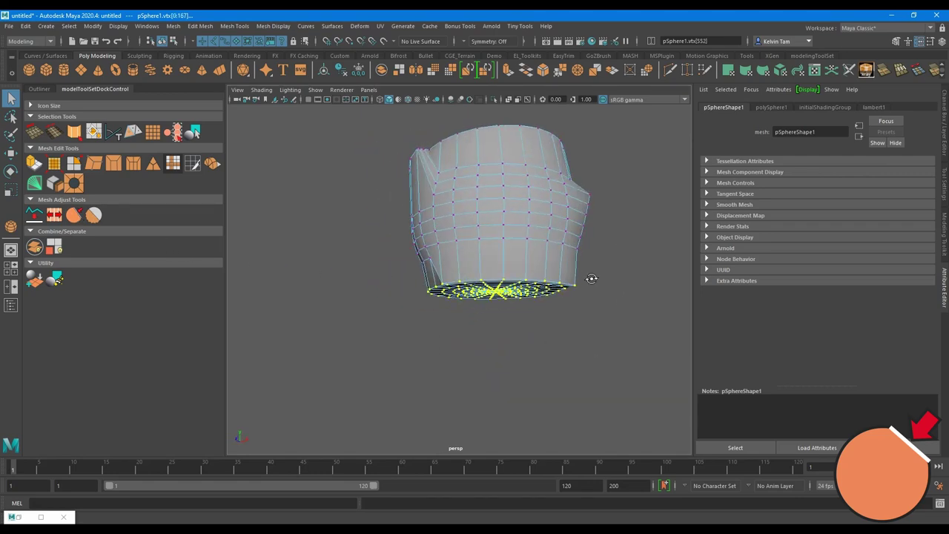
key("ctrl+z")
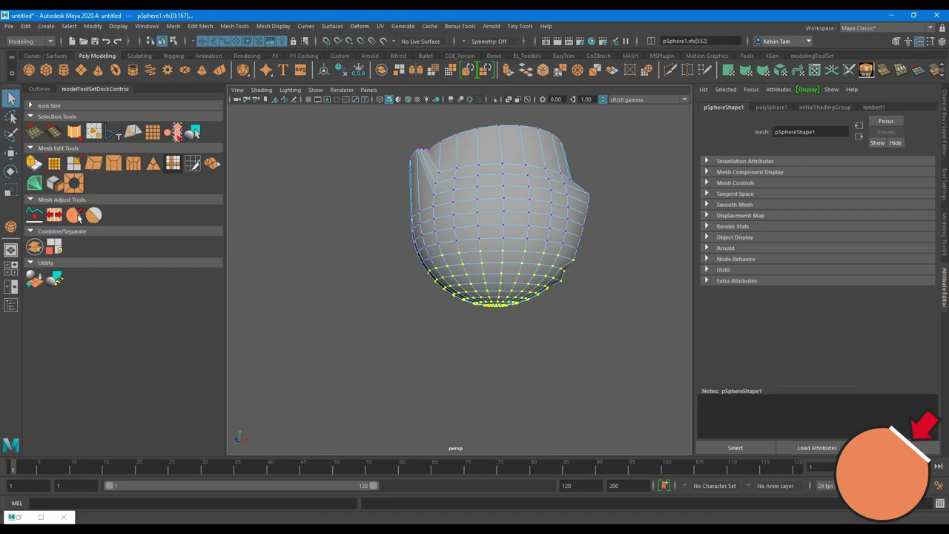
left_click(80, 217)
Step: Flatten the vertices on the mesh's right side with Average Planar
left_click_drag(539, 247, 704, 282, "alt")
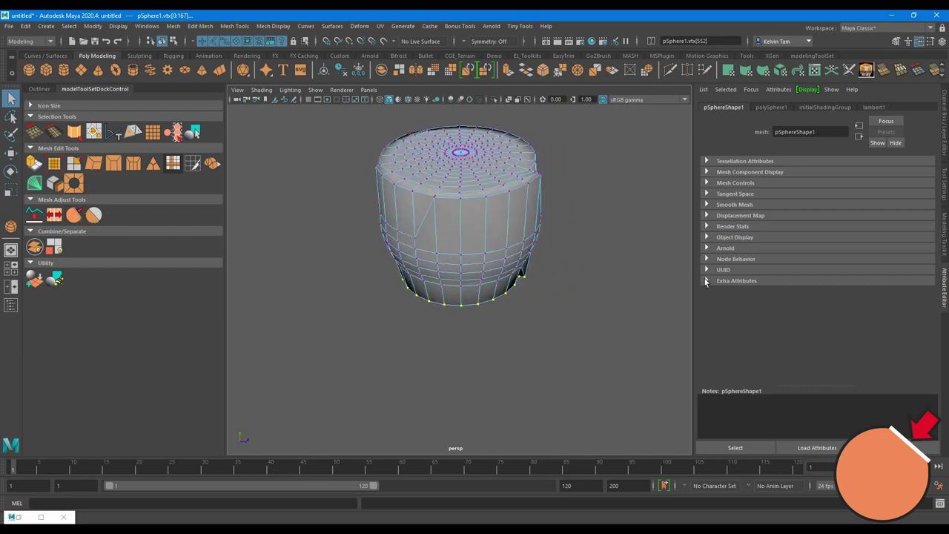
mouse_move(636, 335)
left_mouse_down()
mouse_move(534, 190)
mouse_move(507, 134)
left_mouse_up()
left_click(77, 219)
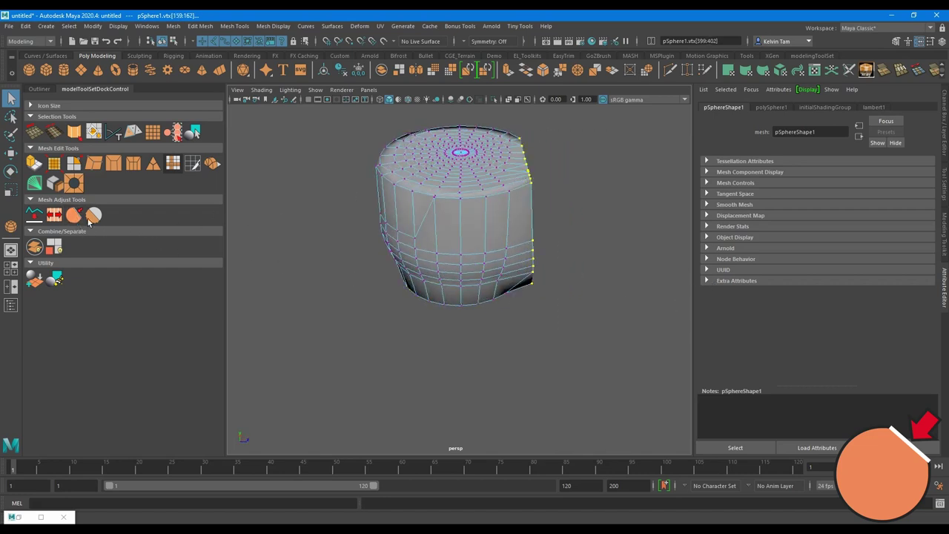
mouse_move(552, 269)
left_mouse_down("alt")
mouse_move(449, 253)
mouse_move(477, 249)
left_mouse_up("alt")
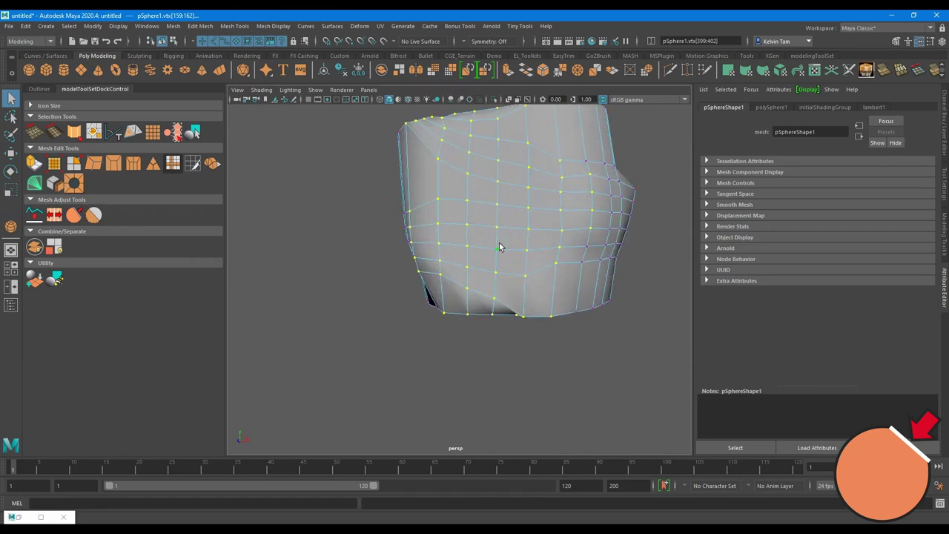
right_click_drag(488, 207, 533, 191)
Step: Return to object mode, then reselect and deselect the flattened mesh
left_click(622, 242)
scroll(623, 241, "down", 3)
mouse_move(622, 241)
left_mouse_down("alt")
mouse_move(476, 272)
mouse_move(569, 322)
mouse_move(545, 289)
left_mouse_up("alt")
left_click(477, 272)
left_click(678, 403)
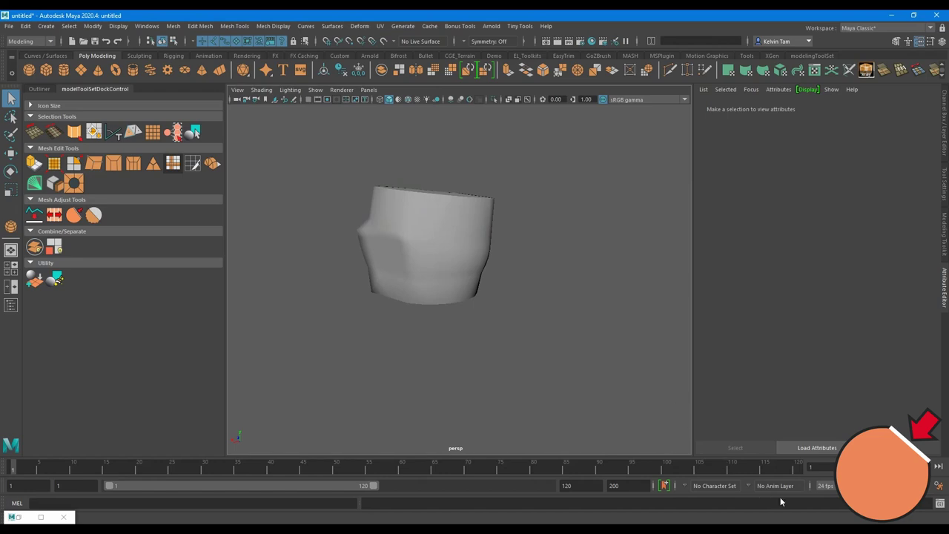
Step: Apply Smooth Mod to the mesh's top vertex rows and adjust its smoothness
left_click_drag(491, 237, 500, 222, "alt")
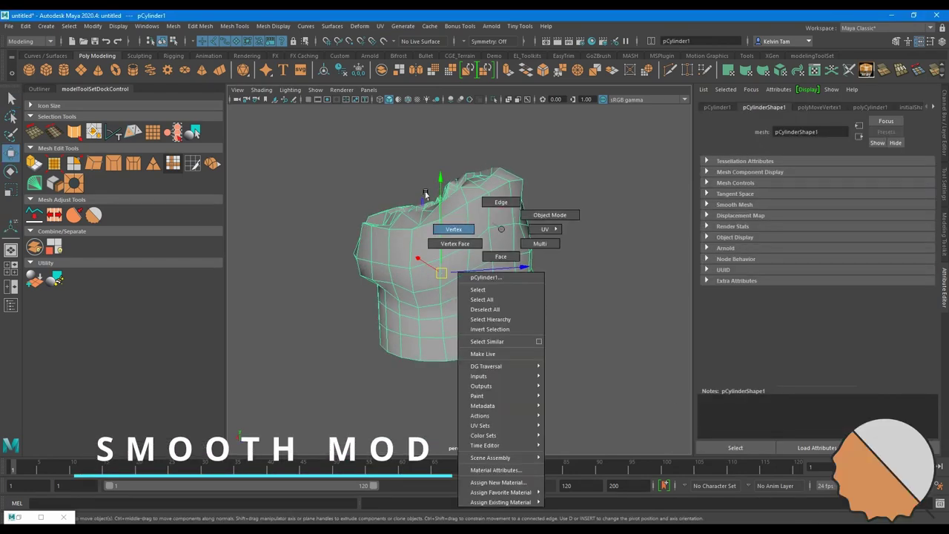
right_click_drag(451, 229, 345, 133)
left_click_drag(346, 132, 593, 264)
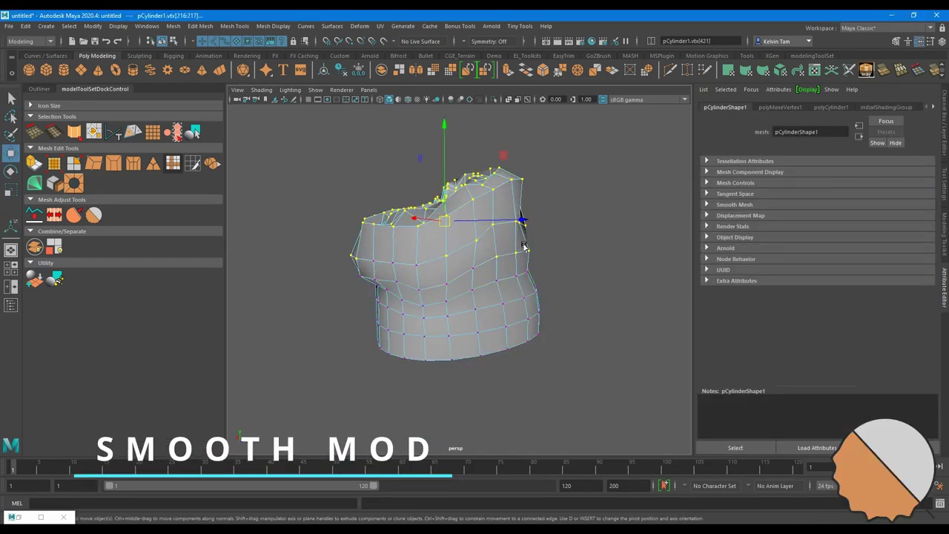
left_click_drag(575, 280, 280, 118)
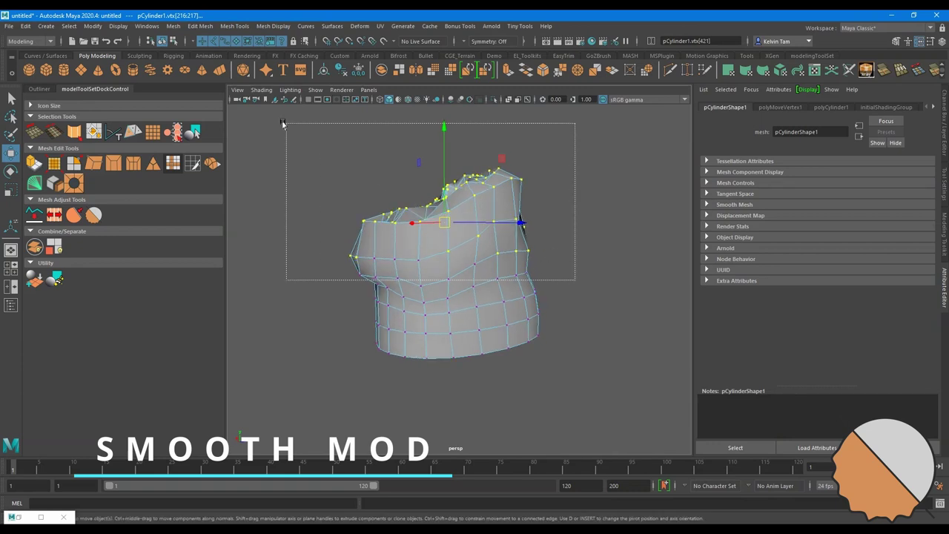
left_click(95, 215)
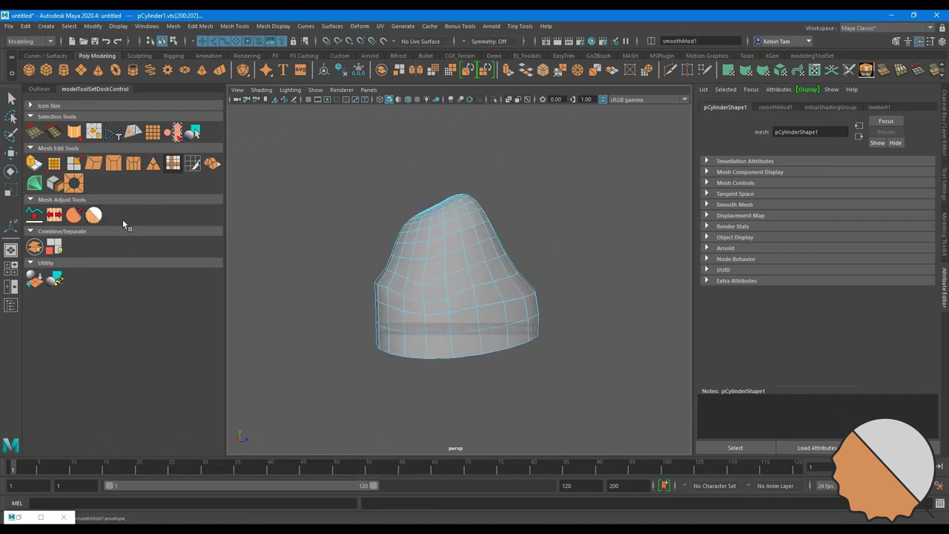
mouse_move(565, 269)
middle_mouse_down()
mouse_move(415, 253)
mouse_move(508, 259)
middle_mouse_up()
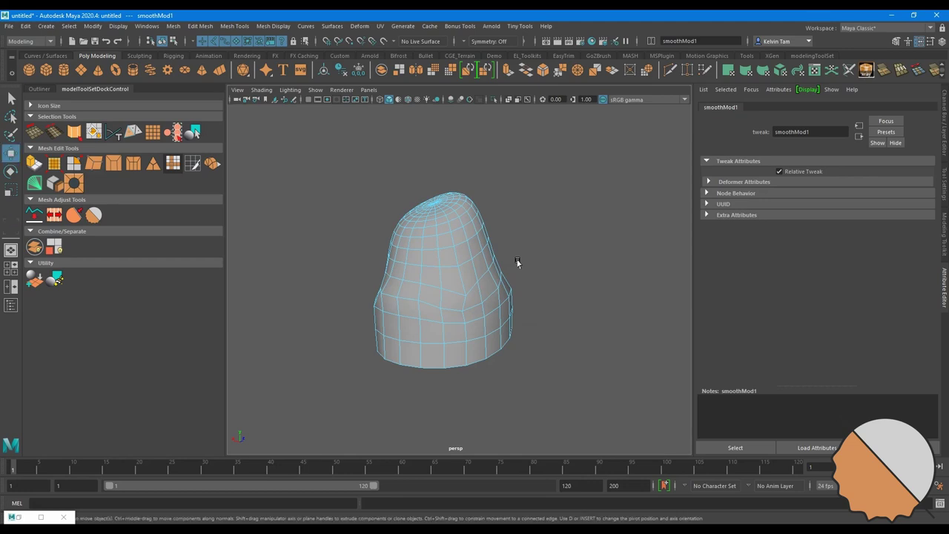
key("w")
Step: Apply a second Smooth Mod to all the mesh's vertices to round it, then reselect it
right_click_drag(462, 229, 556, 195)
left_click_drag(557, 194, 437, 294, "alt")
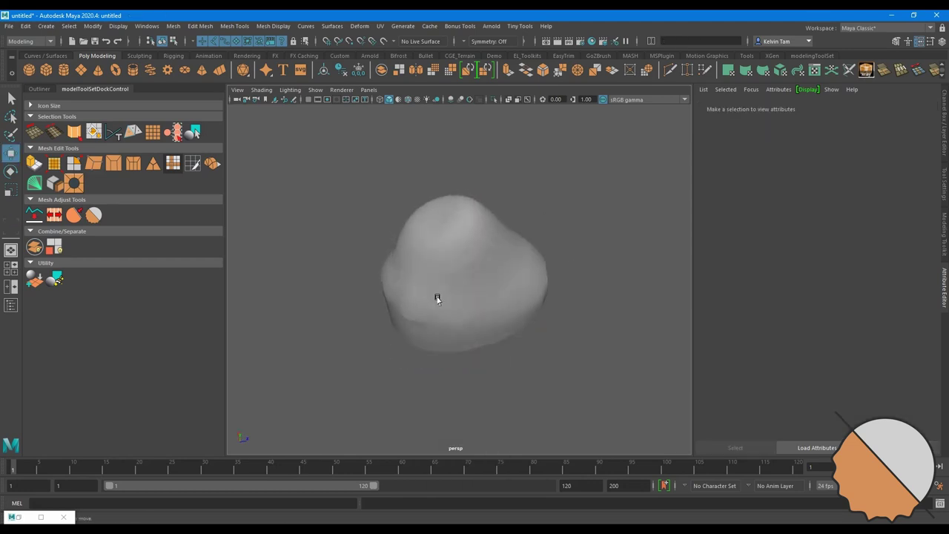
left_click(518, 308)
mouse_move(519, 309)
left_mouse_down("alt")
mouse_move(455, 270)
mouse_move(620, 271)
mouse_move(538, 281)
left_mouse_up("alt")
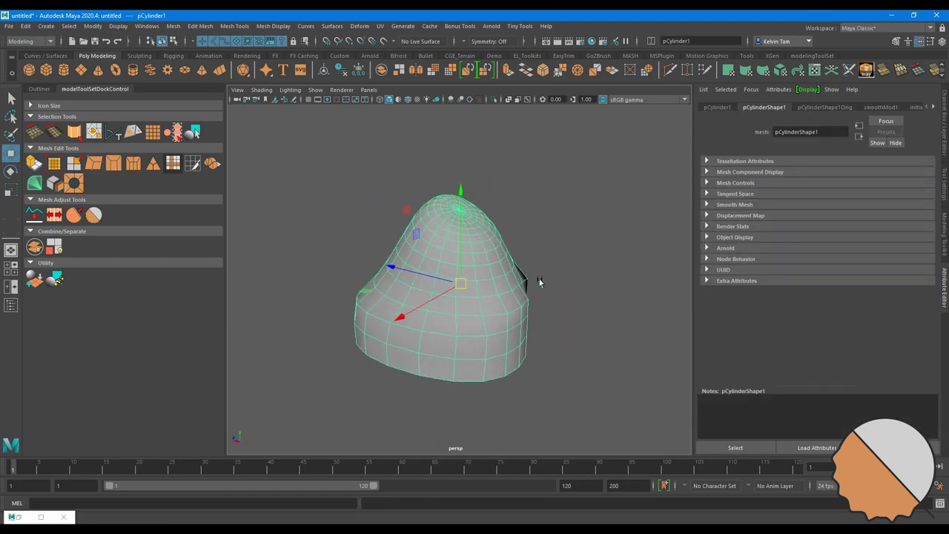
right_click_drag(538, 282, 567, 342)
mouse_move(624, 444)
left_mouse_down()
mouse_move(470, 243)
mouse_move(443, 271)
mouse_move(476, 272)
left_mouse_up()
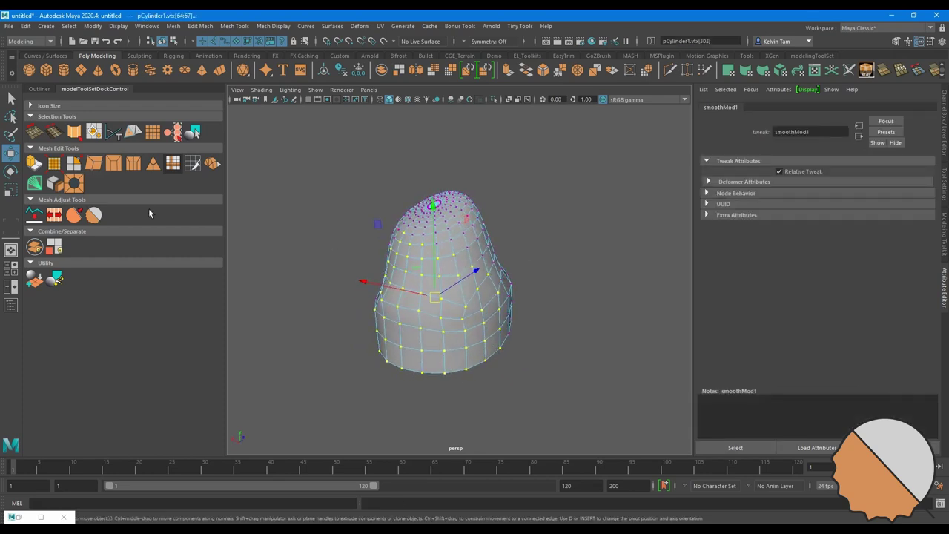
left_click(93, 214)
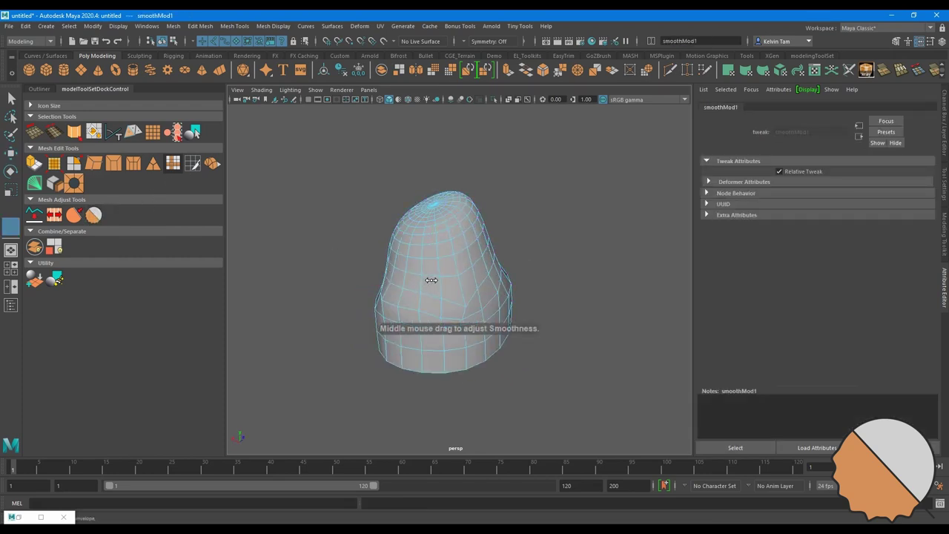
mouse_move(430, 280)
middle_mouse_down()
mouse_move(526, 260)
mouse_move(539, 269)
middle_mouse_up()
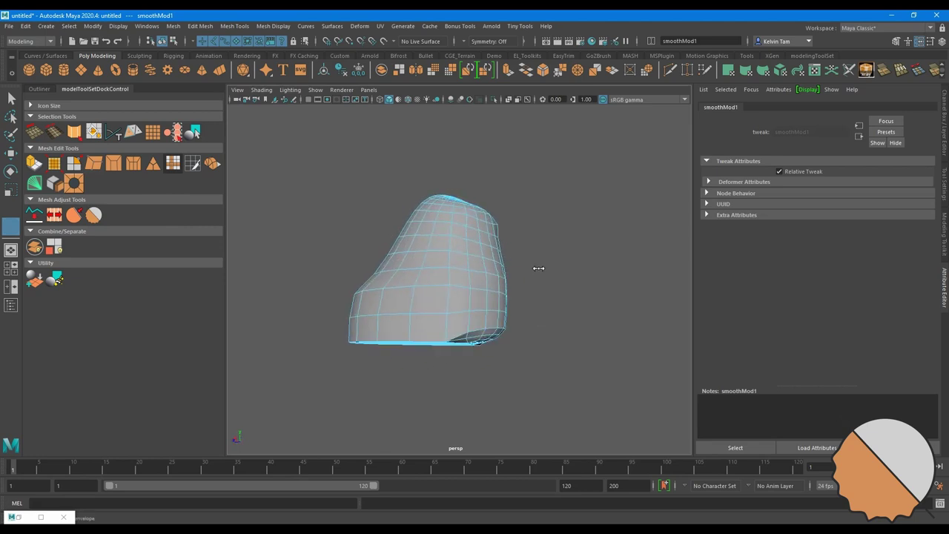
key("w")
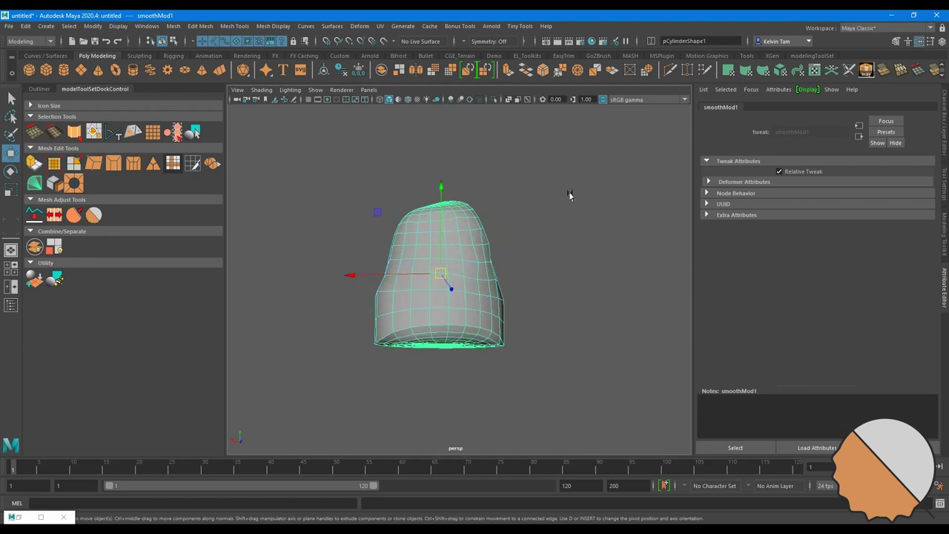
left_click(567, 195)
left_click(485, 282)
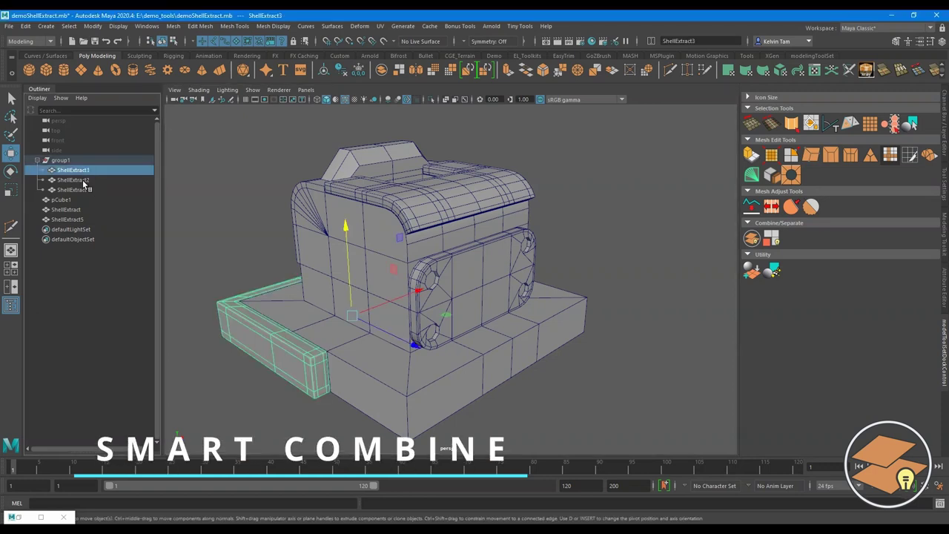
Step: Smart Combine pCube1, ShellExtract3 and ShellExtract2 into one mesh
left_click(80, 180, "ctrl")
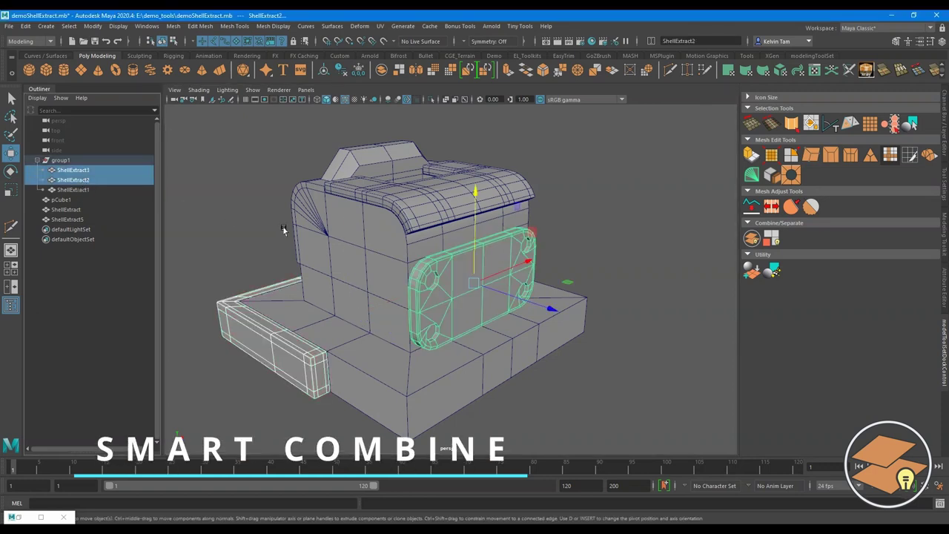
left_click(63, 200)
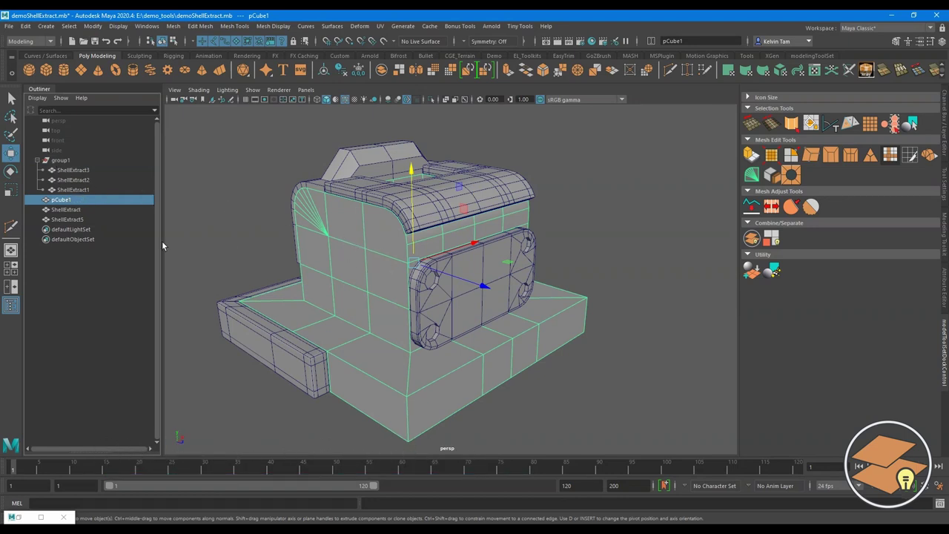
left_click(85, 170, "ctrl")
left_click(85, 180, "ctrl")
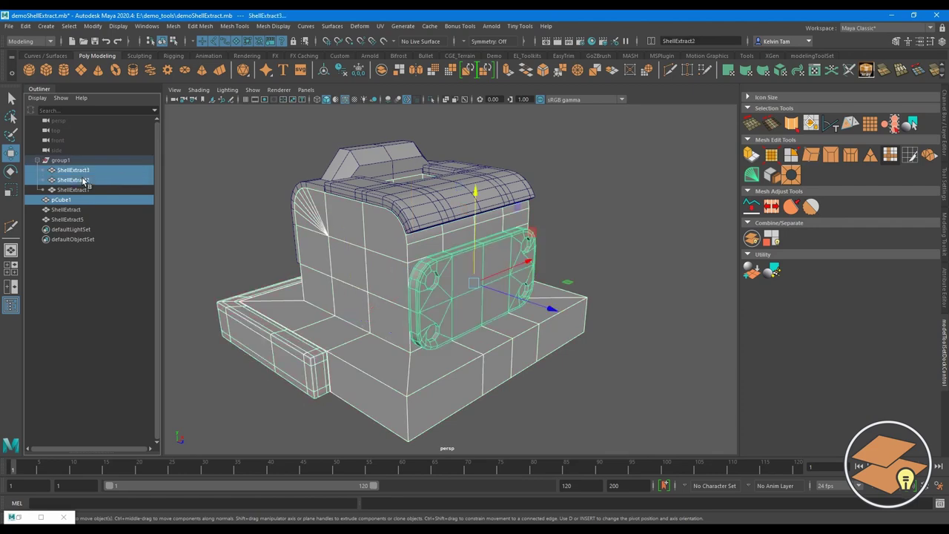
left_click(752, 239)
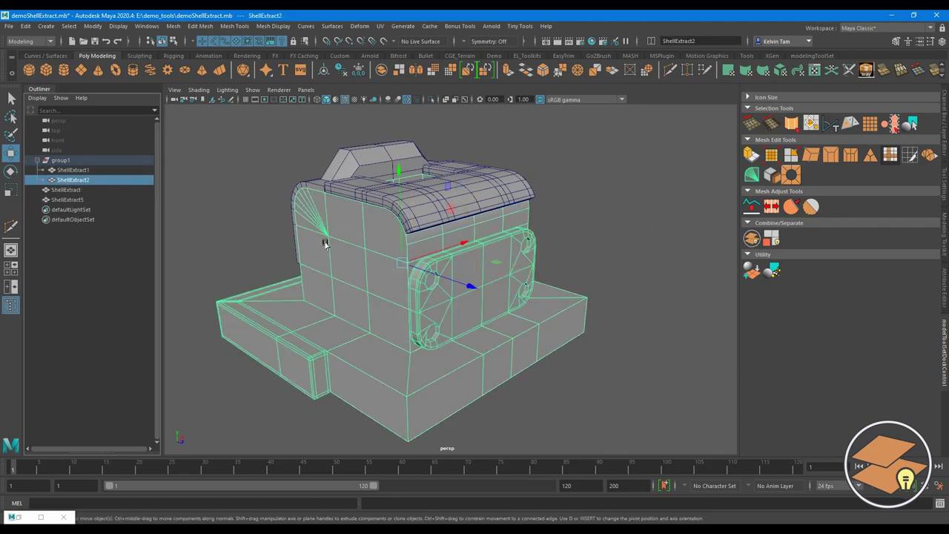
mouse_move(324, 244)
left_mouse_down("alt")
mouse_move(468, 247)
mouse_move(313, 240)
mouse_move(318, 254)
mouse_move(300, 248)
left_mouse_up("alt")
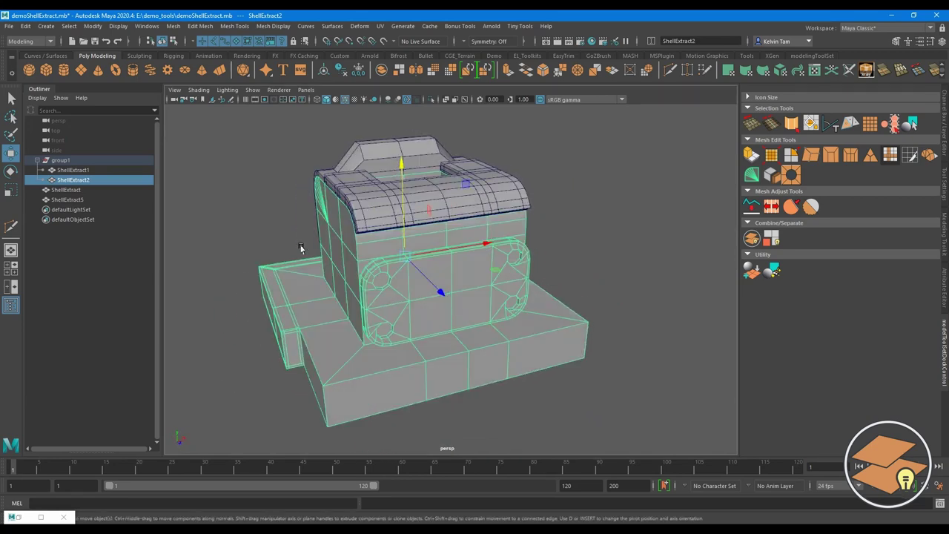
Step: Smart Combine the pieces in group1 and turn off smooth mesh preview
left_click(61, 160)
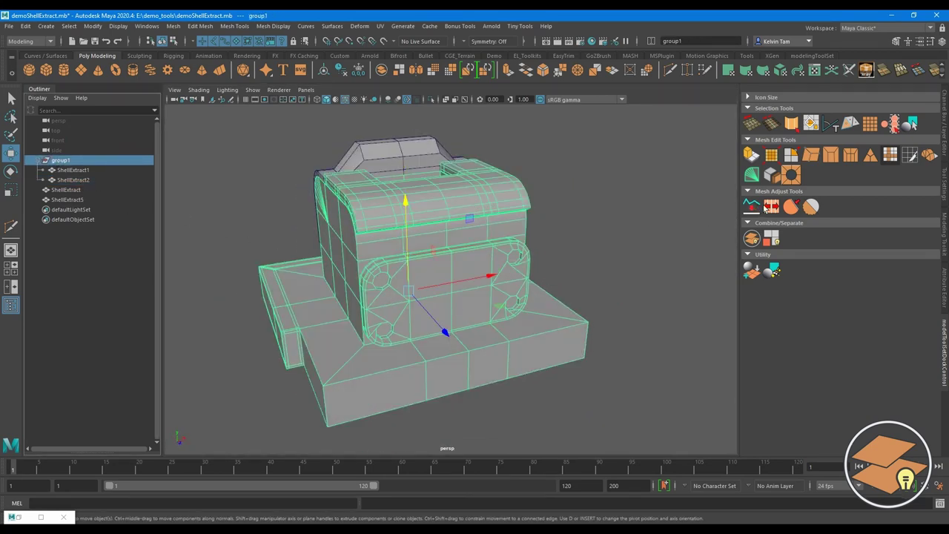
left_click(751, 238)
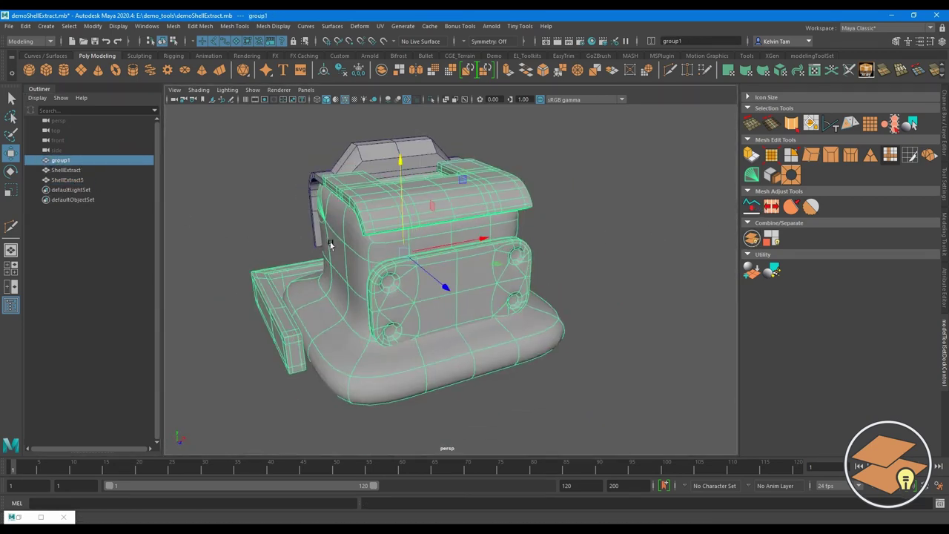
mouse_move(328, 238)
left_mouse_down("alt")
mouse_move(398, 260)
mouse_move(282, 233)
left_mouse_up("alt")
key("1")
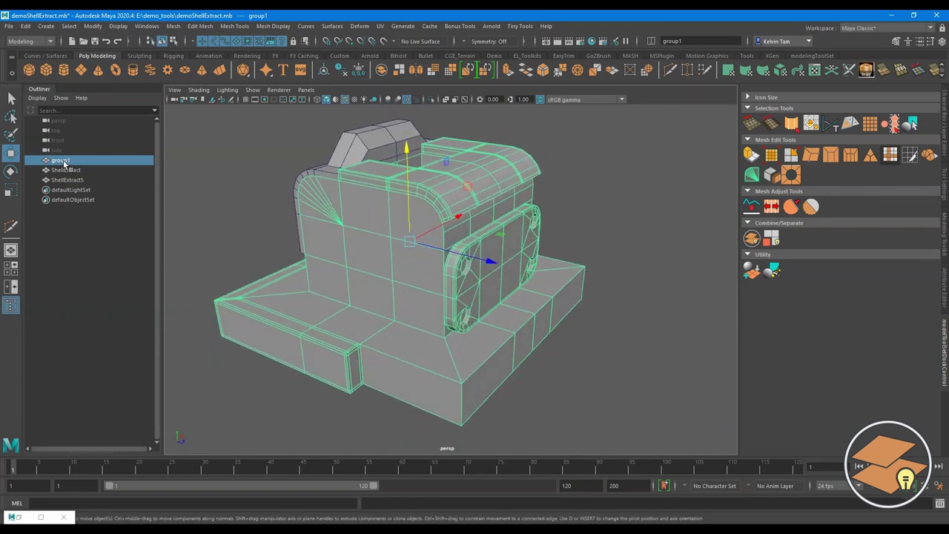
Step: Inspect the remaining ShellExtract5 and ShellExtract pieces
mouse_move(328, 206)
left_mouse_down("alt")
mouse_move(328, 229)
mouse_move(389, 230)
mouse_move(434, 256)
mouse_move(419, 248)
left_mouse_up("alt")
left_click(66, 179)
left_click(67, 170)
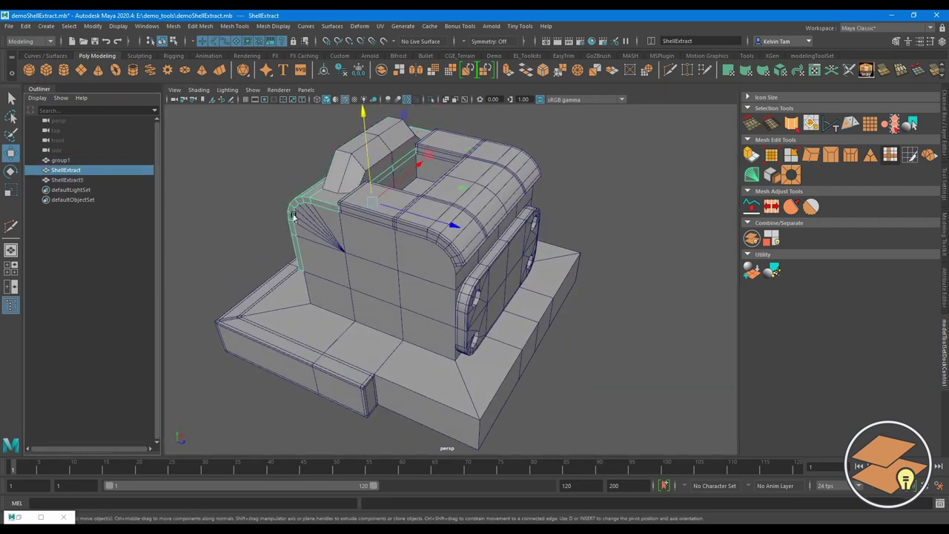
mouse_move(292, 215)
left_mouse_down("alt")
mouse_move(440, 214)
mouse_move(440, 245)
mouse_move(331, 239)
left_mouse_up("alt")
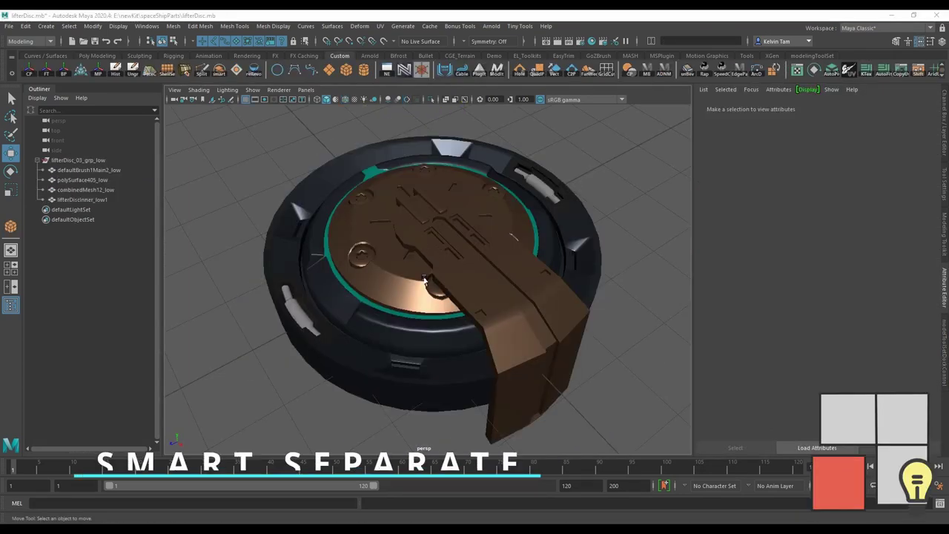
Step: Smart Separate the lifterDiscInner_low1 mesh into separate pieces
left_click(345, 307)
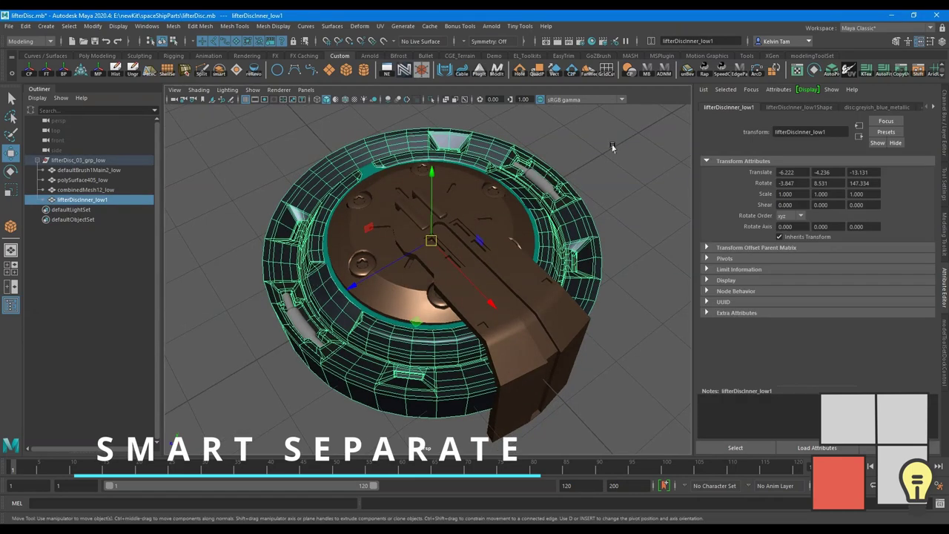
left_click(943, 349)
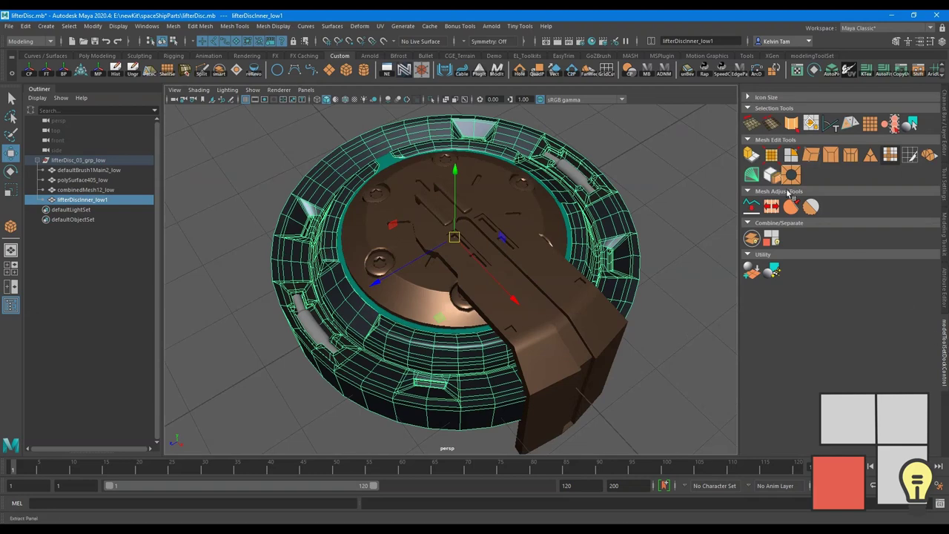
left_click(773, 241)
Step: Inspect the separated _geo pieces in the Outliner, then select combinedMesh12_low
left_click(113, 202)
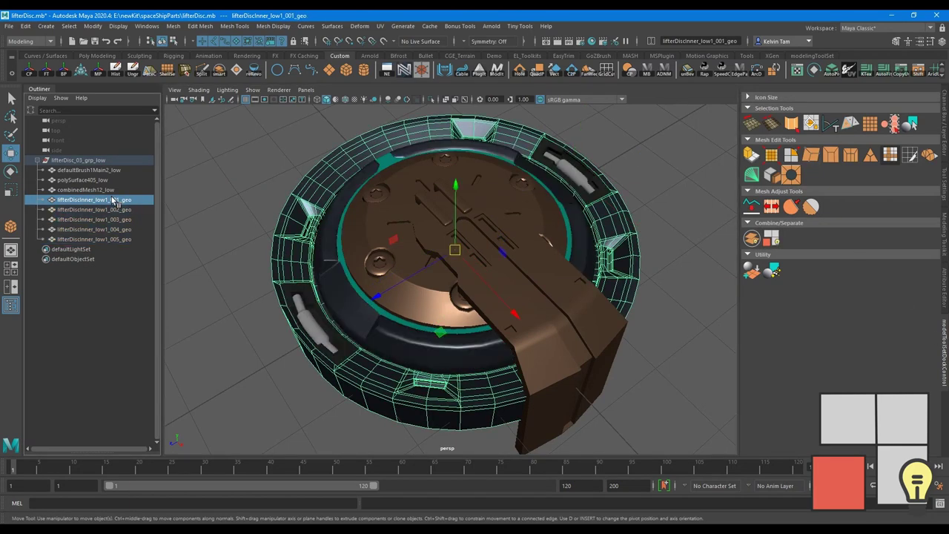
left_click(108, 210)
left_click(108, 220)
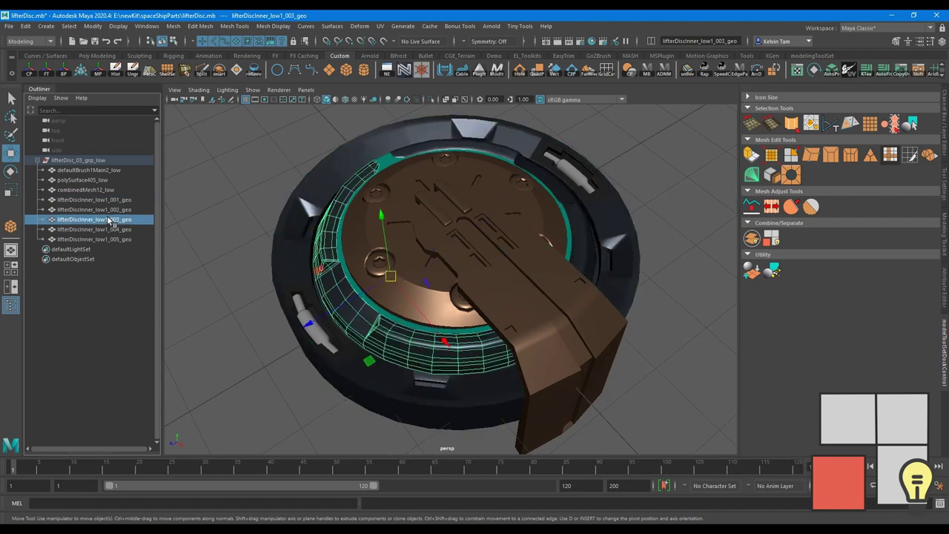
left_click(106, 229)
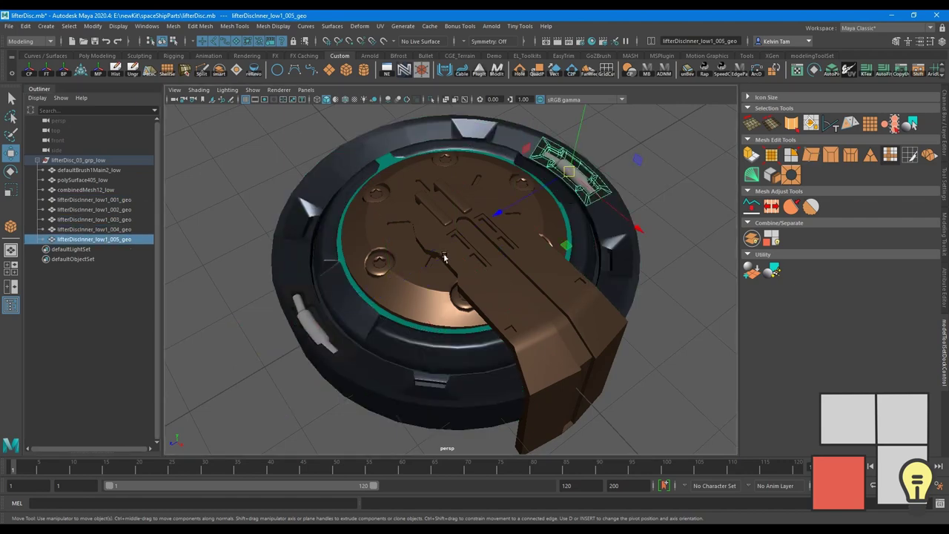
left_click(443, 235)
Step: Select the disc faces of combinedMesh12_low and Smart Clean Separate them into combinedMesh12_low1
right_click(444, 234)
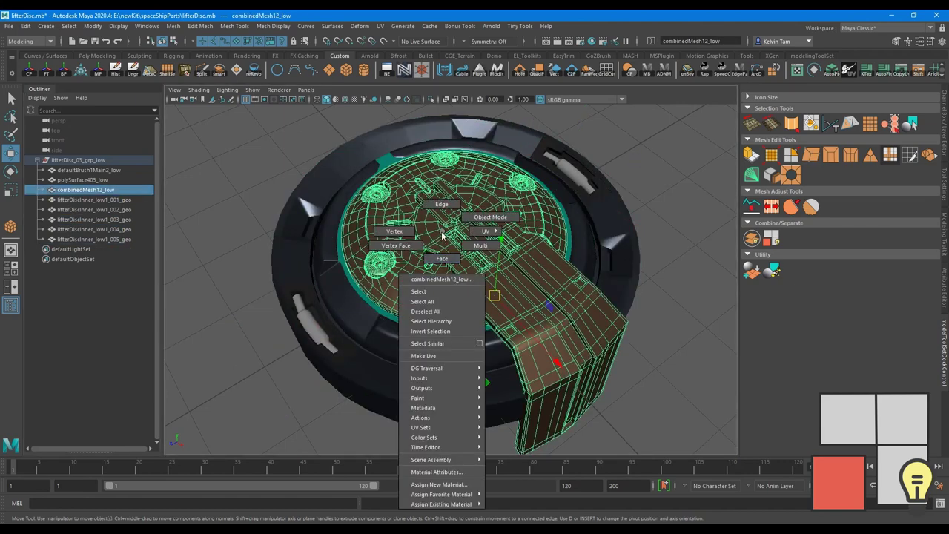
right_click_drag(443, 243, 443, 248)
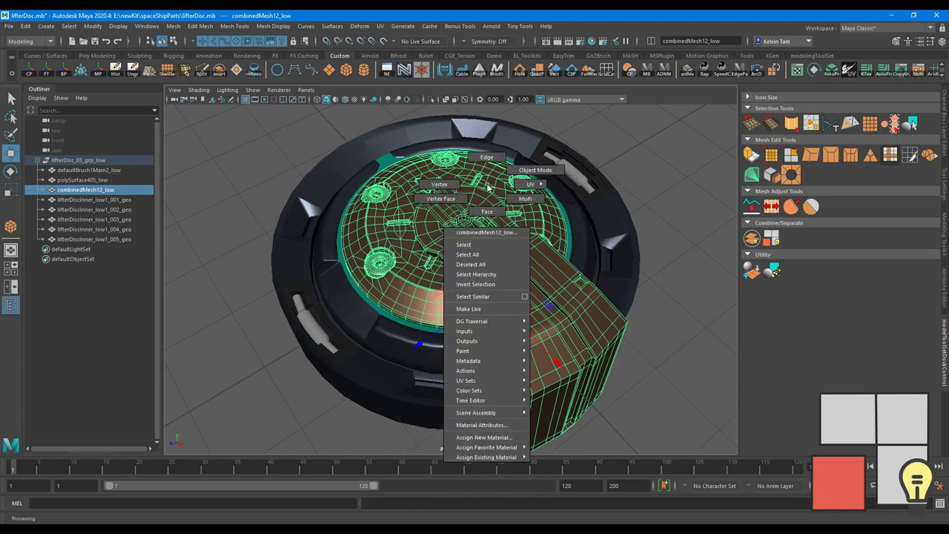
left_click(398, 212)
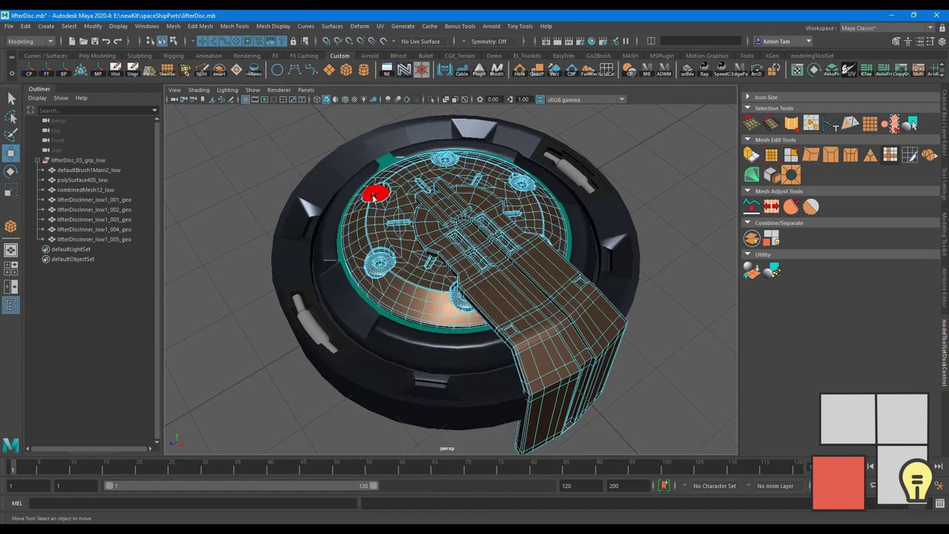
left_click(398, 211)
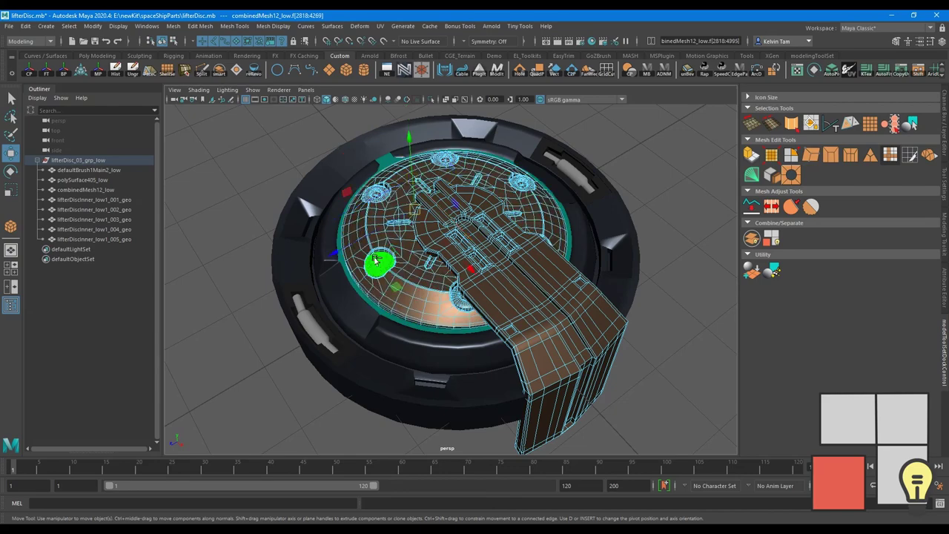
left_click_drag(367, 248, 509, 247, "alt")
left_click(519, 252, "shift")
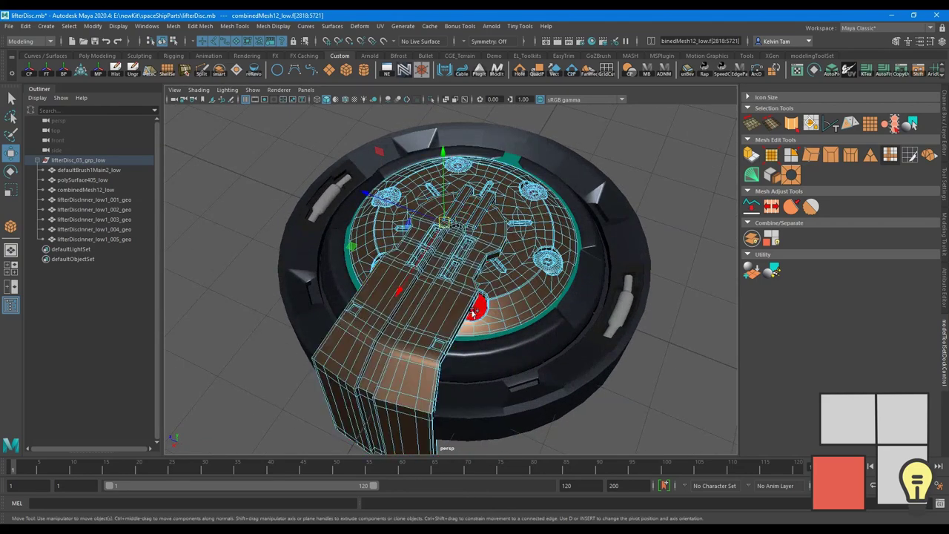
mouse_move(532, 190)
left_mouse_down("alt")
mouse_move(482, 231)
mouse_move(460, 236)
left_mouse_up("alt")
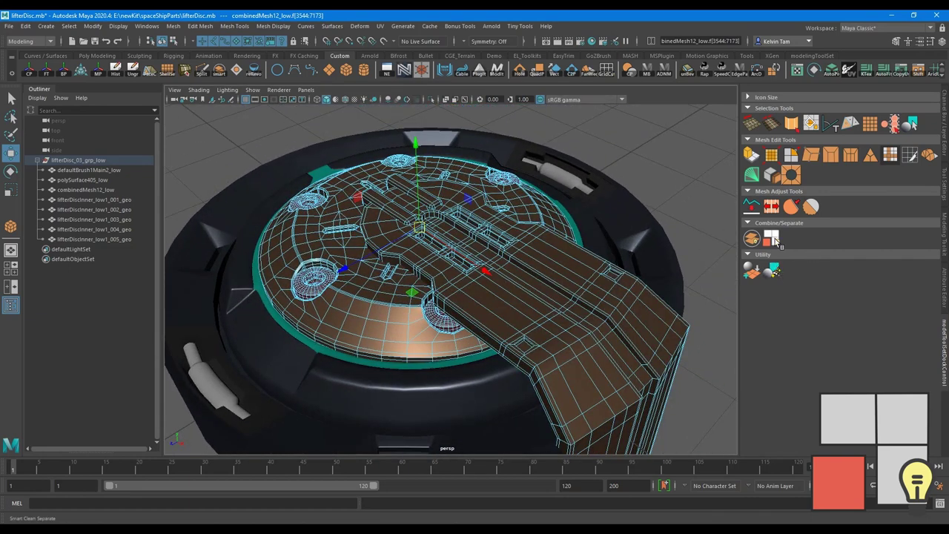
left_click(774, 239)
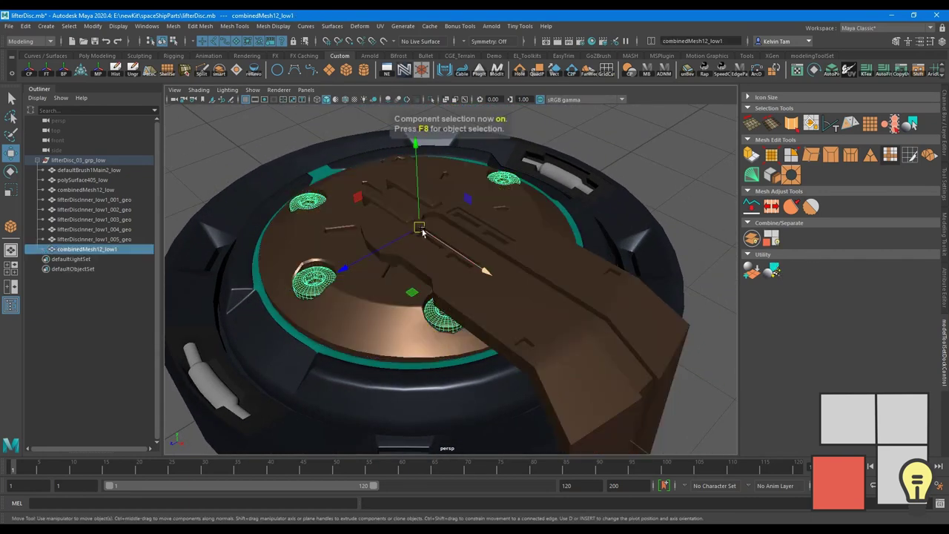
Step: Select the angled arm's faces and separate them into combinedMesh12_low2
mouse_move(450, 178)
left_mouse_down("alt")
mouse_move(441, 212)
mouse_move(462, 281)
left_mouse_up("alt")
key("w")
left_click(434, 217)
key("ctrl+F11")
key("ctrl+z")
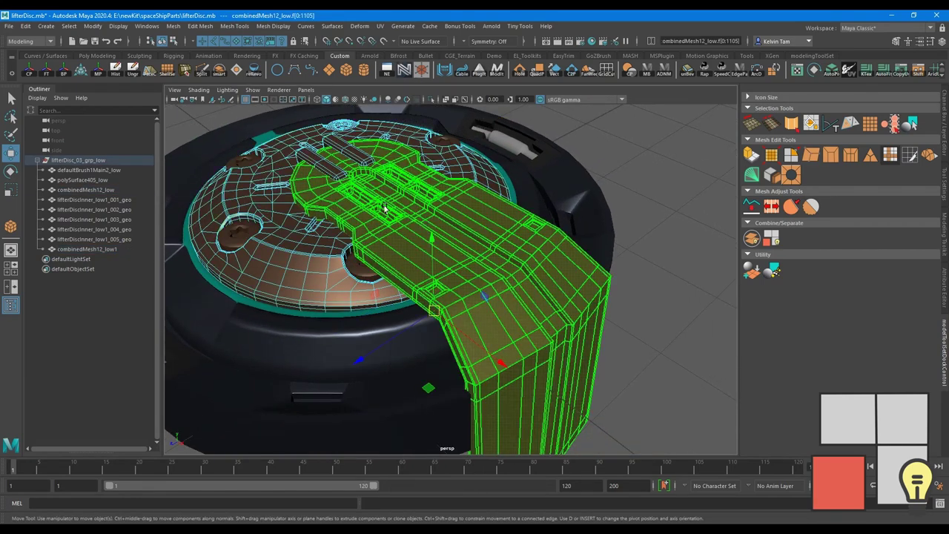
key("ctrl+F11")
key("ctrl+z")
left_click_drag(346, 153, 415, 222, "alt")
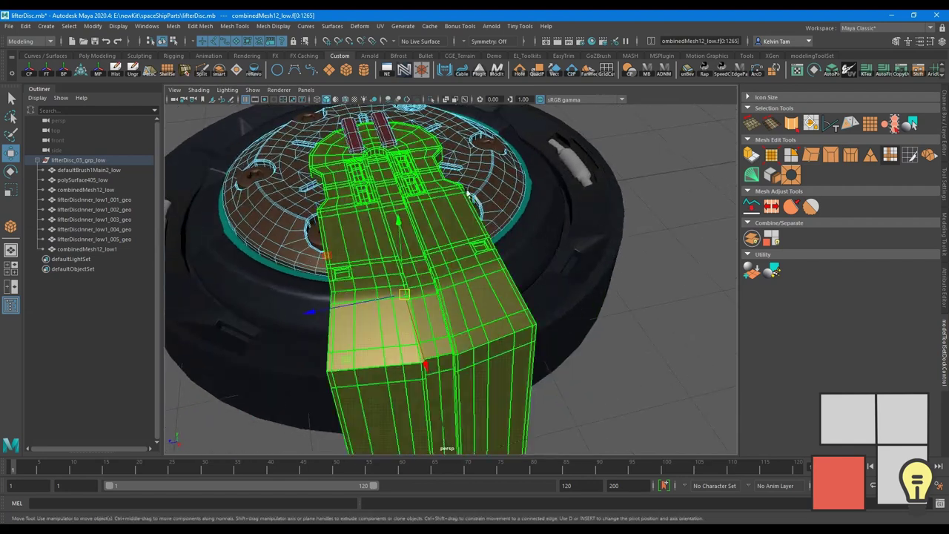
key("ctrl+F11")
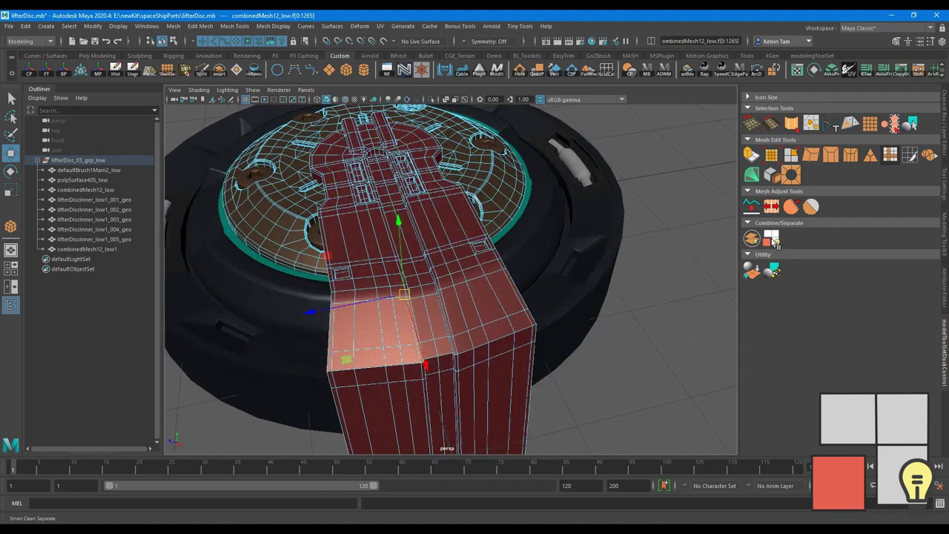
left_click(773, 241)
mouse_move(446, 317)
left_mouse_down("alt")
mouse_move(414, 291)
mouse_move(512, 350)
mouse_move(546, 303)
mouse_move(530, 272)
mouse_move(546, 296)
mouse_move(542, 321)
mouse_move(423, 280)
mouse_move(481, 286)
left_mouse_up("alt")
scroll(414, 292, "down", 3)
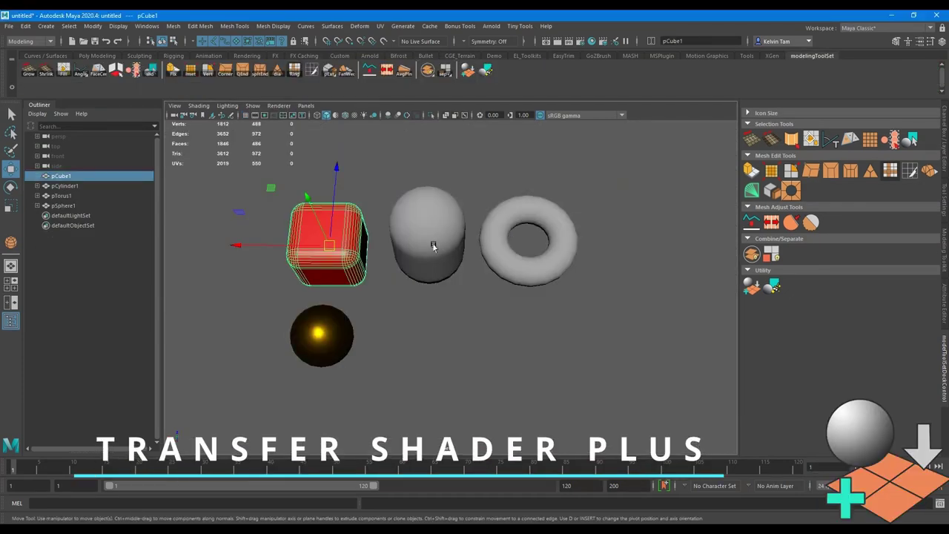
Step: Transfer the cube's red shader to the cylinder and torus with Transfer Shader Plus
left_click(433, 250, "shift")
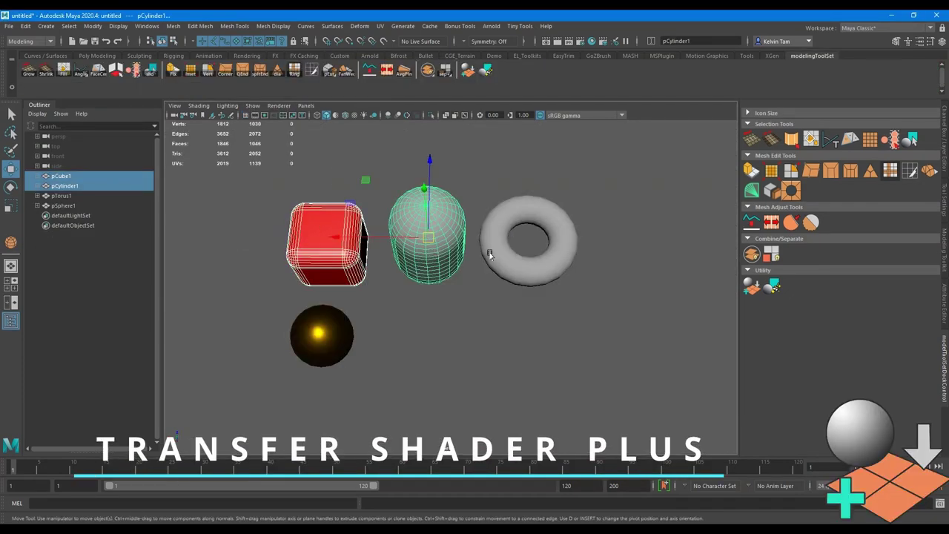
left_click(490, 256, "shift")
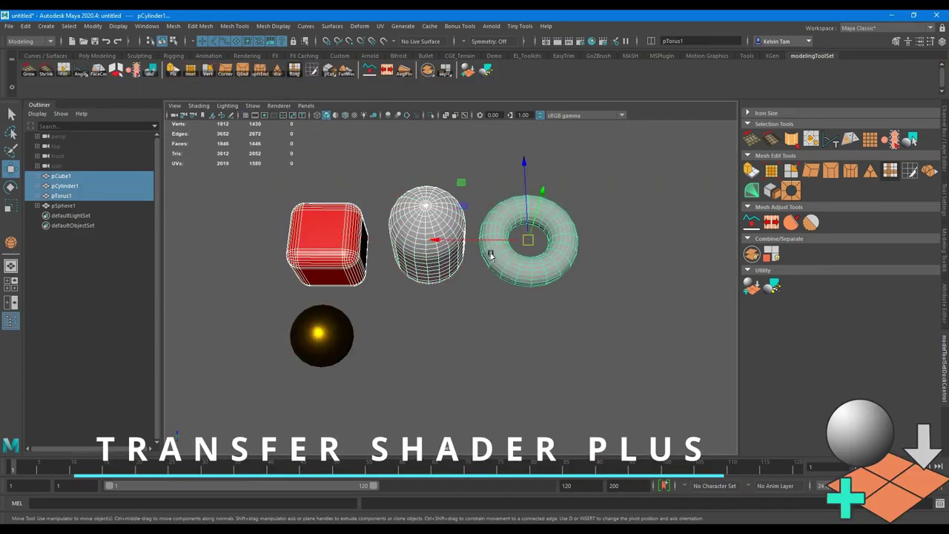
left_click(752, 289)
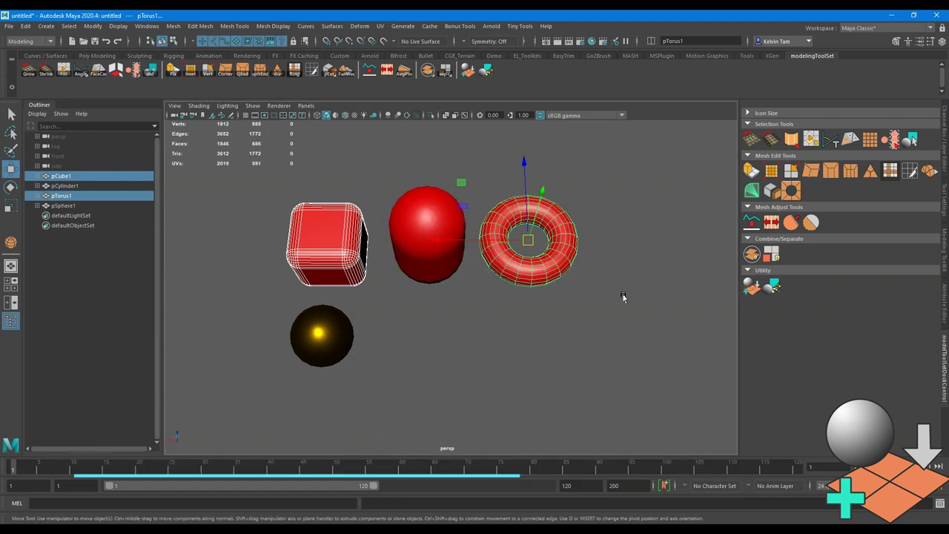
left_click(561, 315)
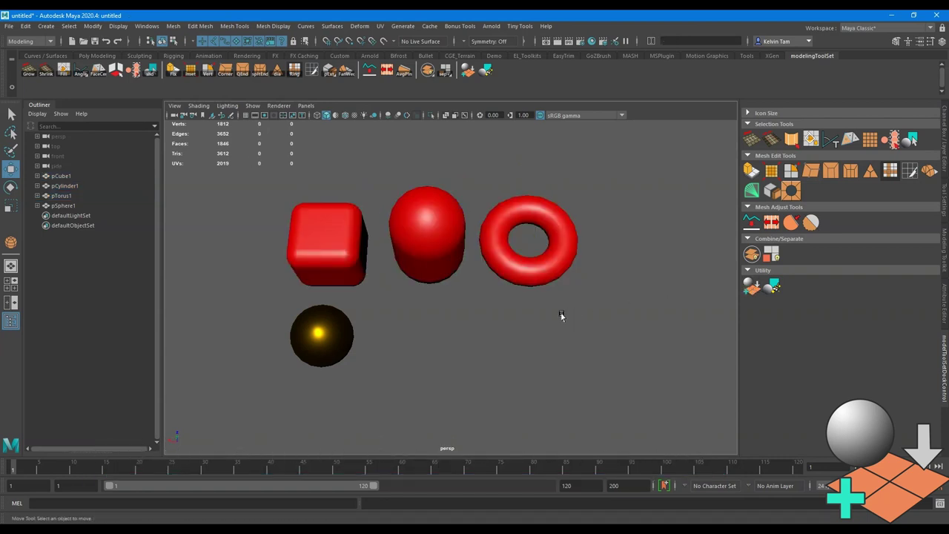
Step: Transfer the sphere's dark glowing shader to the cylinder and torus
left_click(316, 346)
left_click(426, 266, "shift")
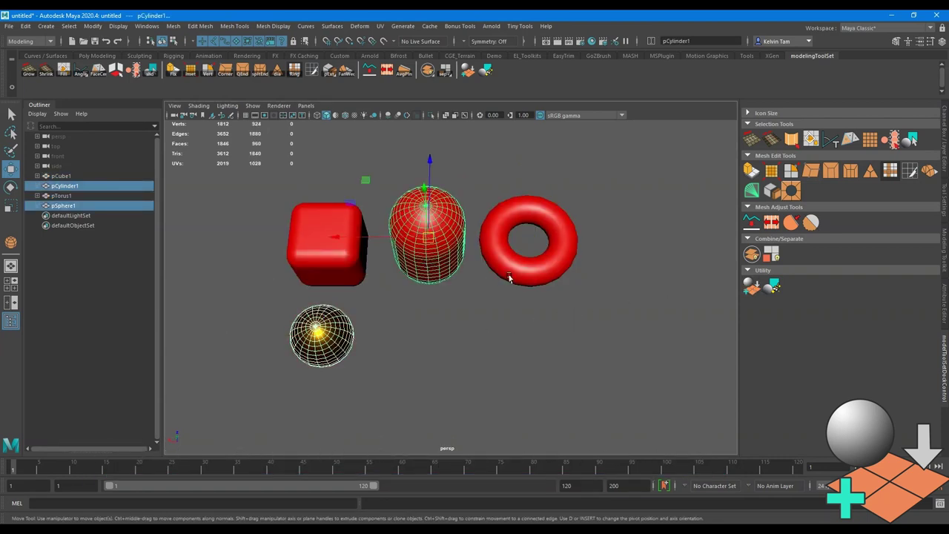
left_click(508, 278, "shift")
left_click(750, 289)
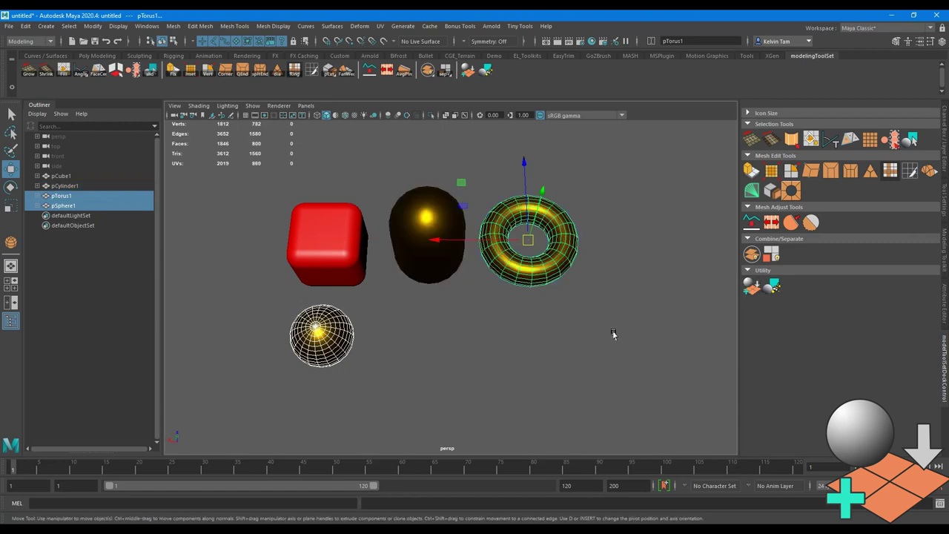
left_click(599, 335)
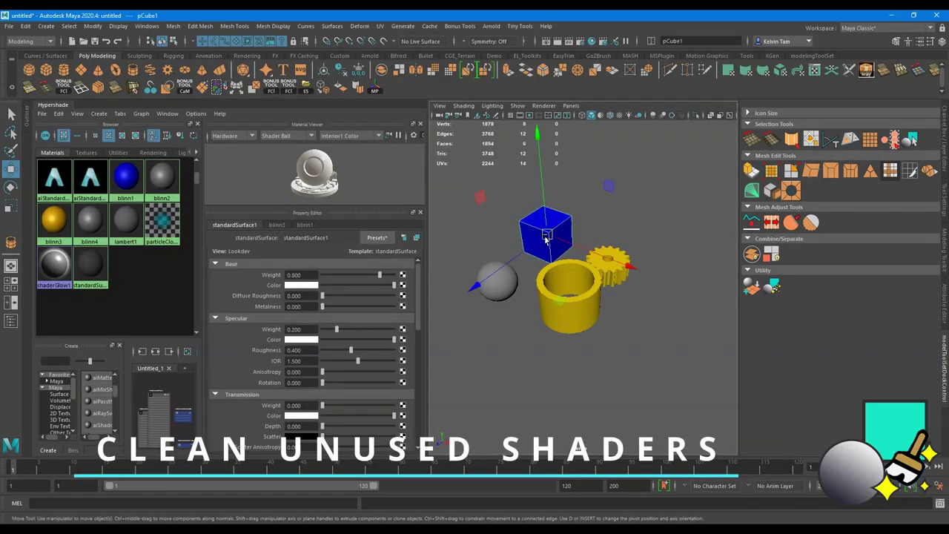
Step: Deselect the cube and run Clean Unused Shaders, keeping blinn1, blinn3, lambert1 and shaderGlow1
left_click(616, 336)
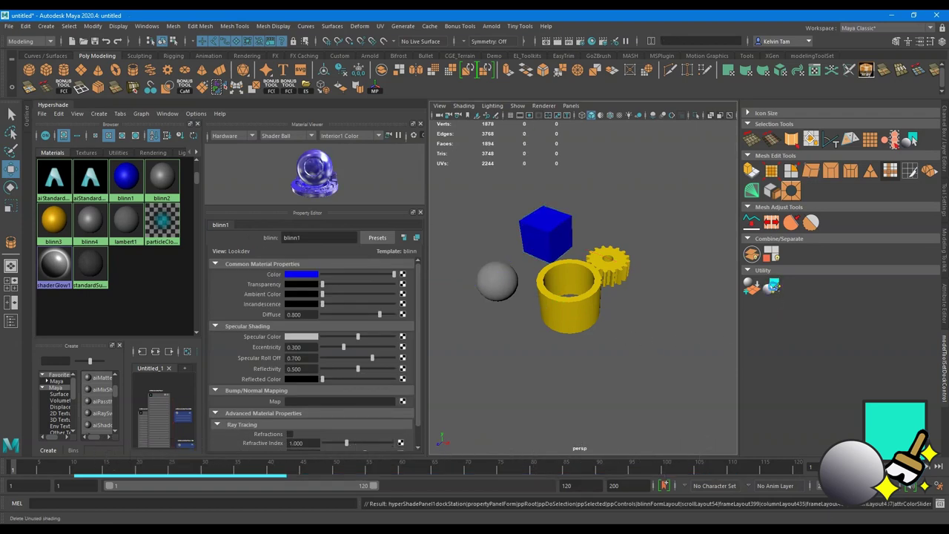
left_click(773, 289)
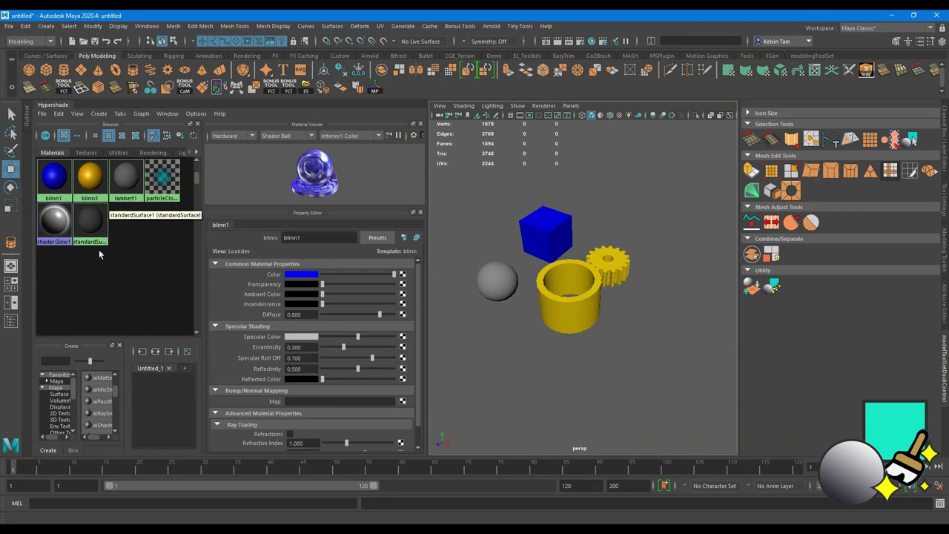